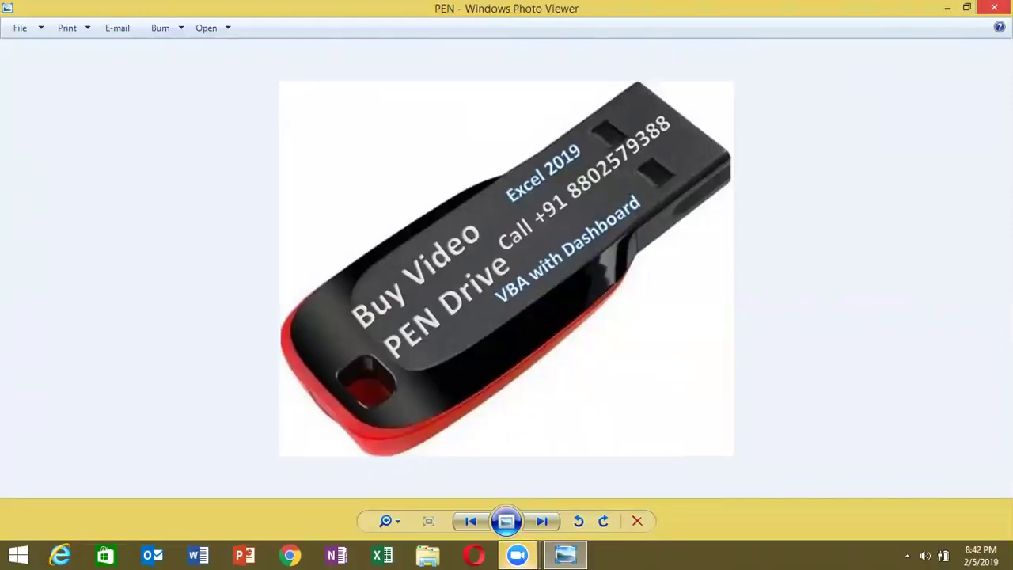
Close the pen drive advertisement image in Windows Photo Viewer
click(994, 8)
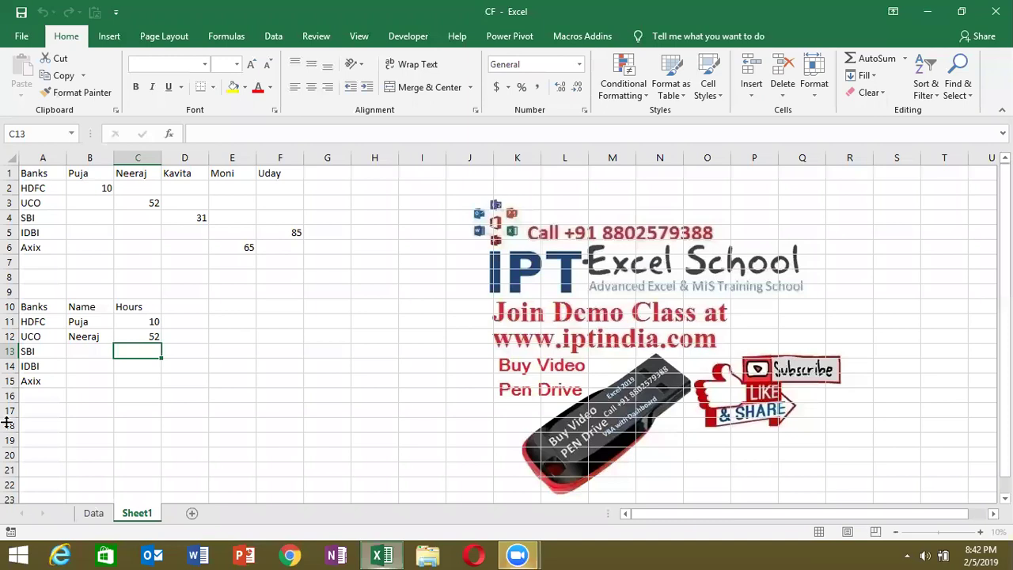
Go to the Data sheet, trial a yellow fill on MRP cell L4, then undo it
click(92, 513)
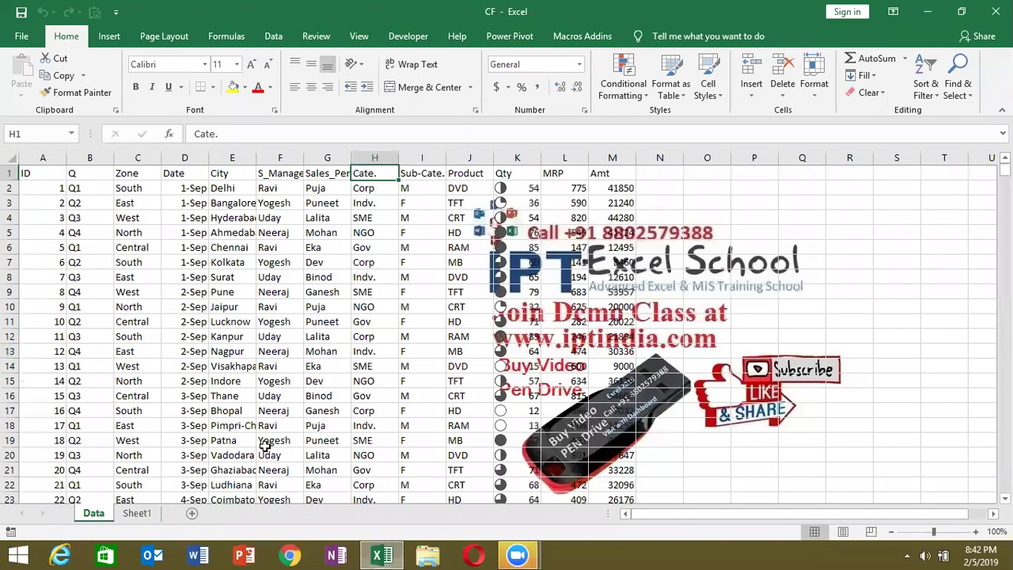
click(566, 221)
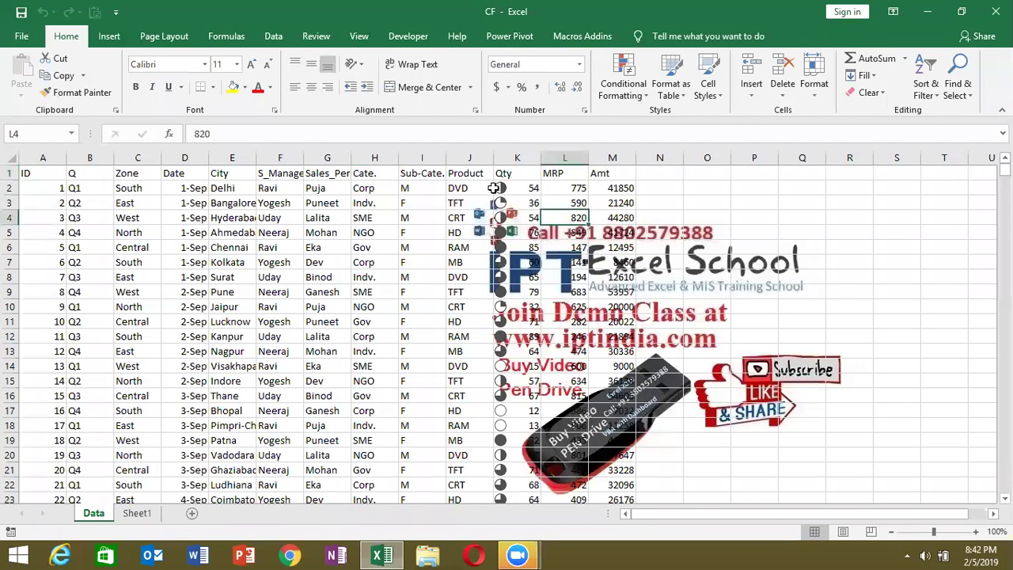
click(236, 86)
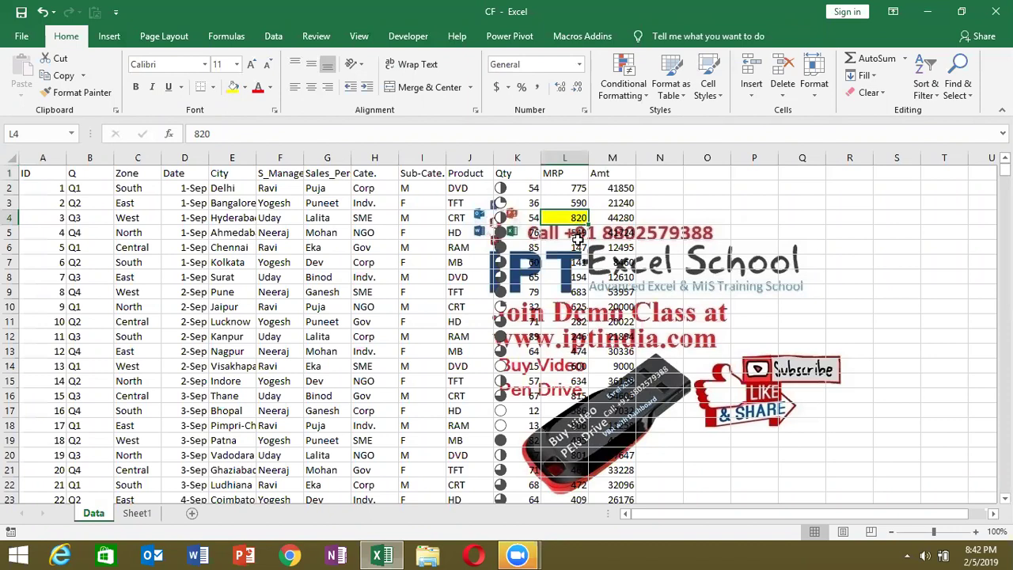
key(ctrl+z)
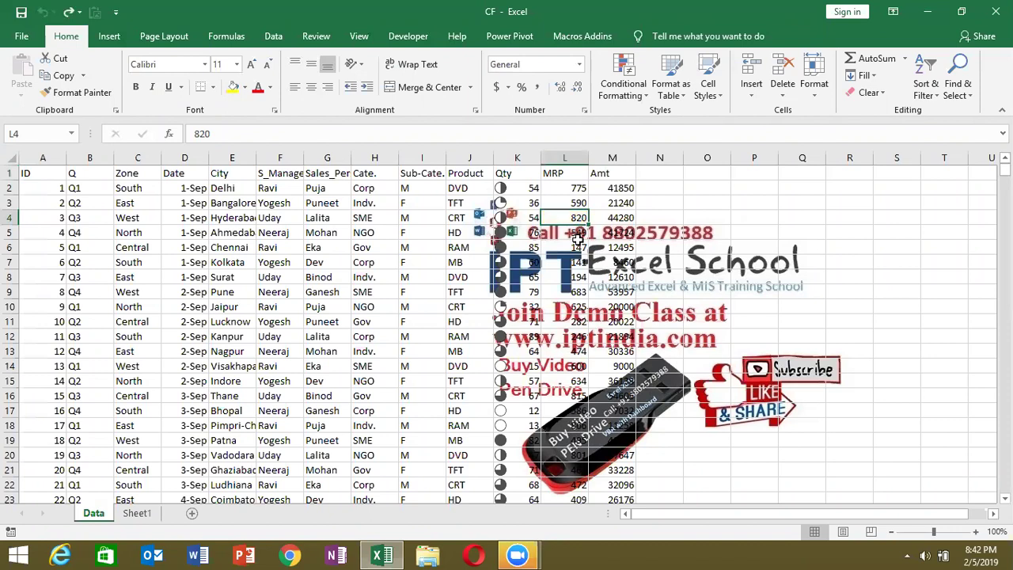
click(224, 159)
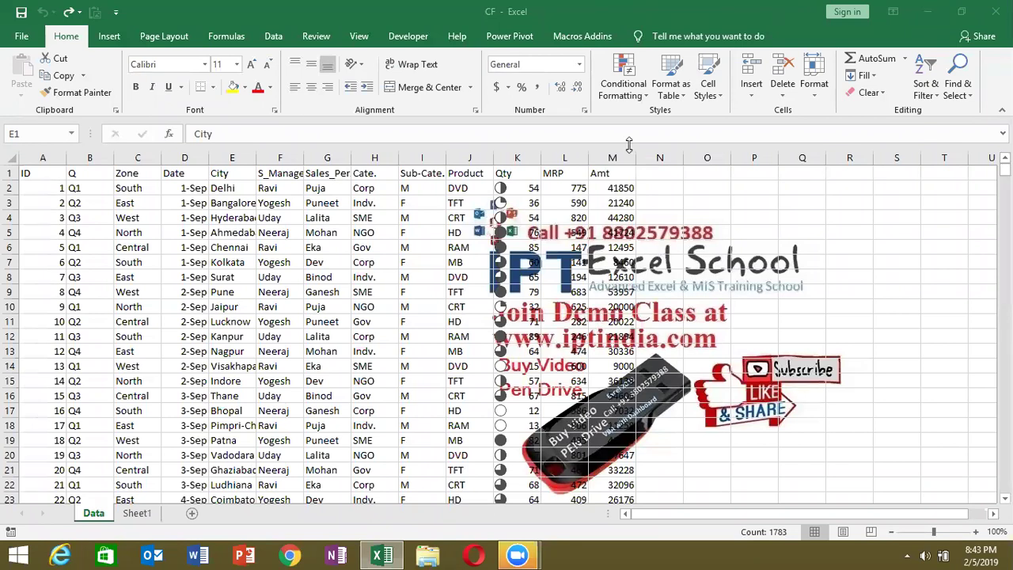
click(235, 151)
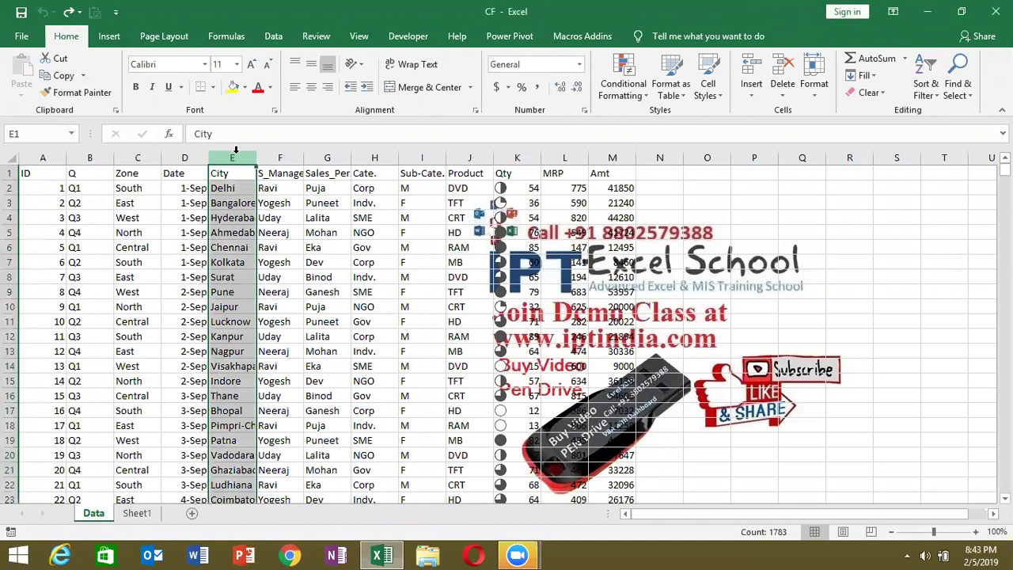
click(375, 157)
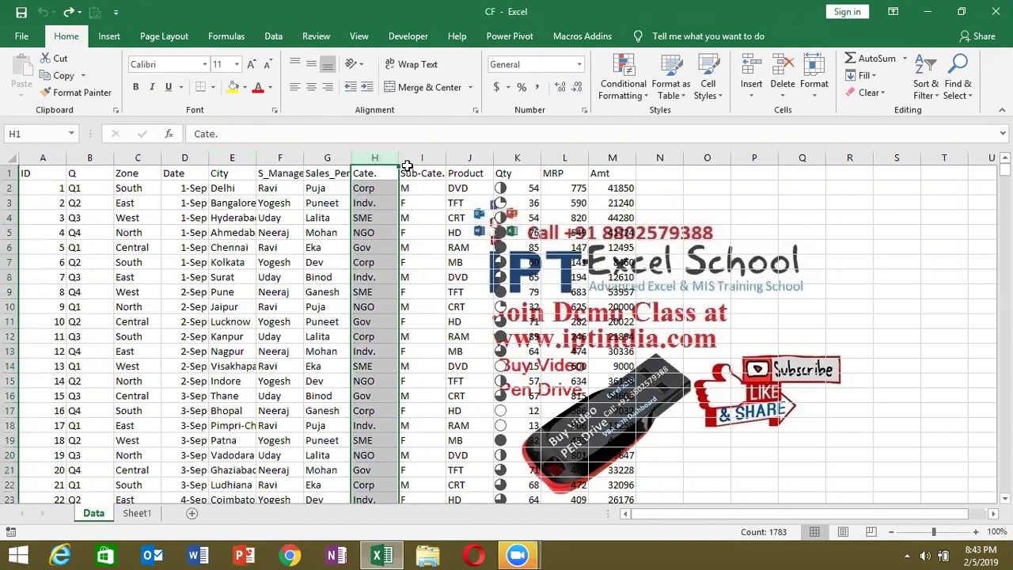
click(407, 167)
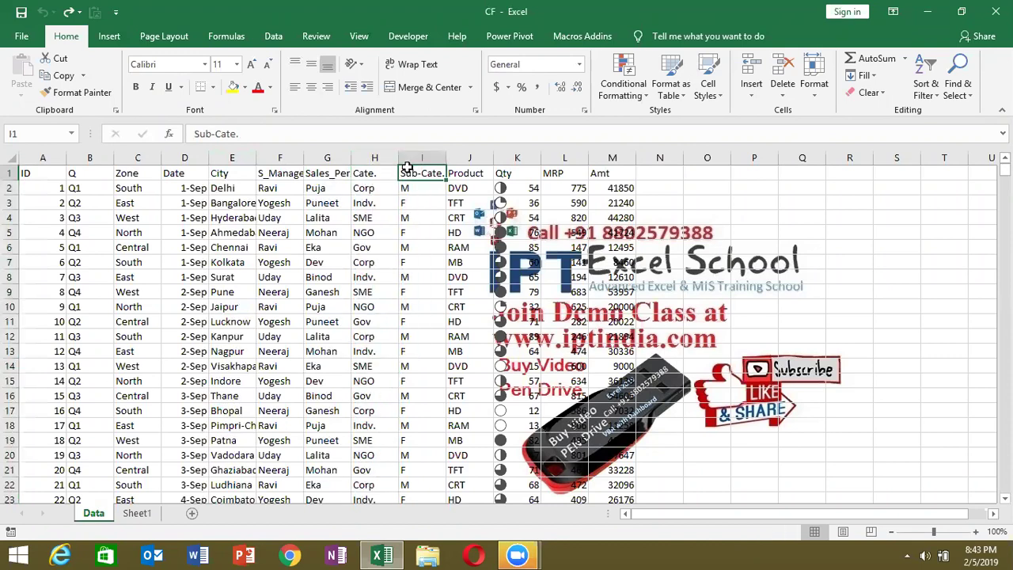
click(412, 219)
click(232, 89)
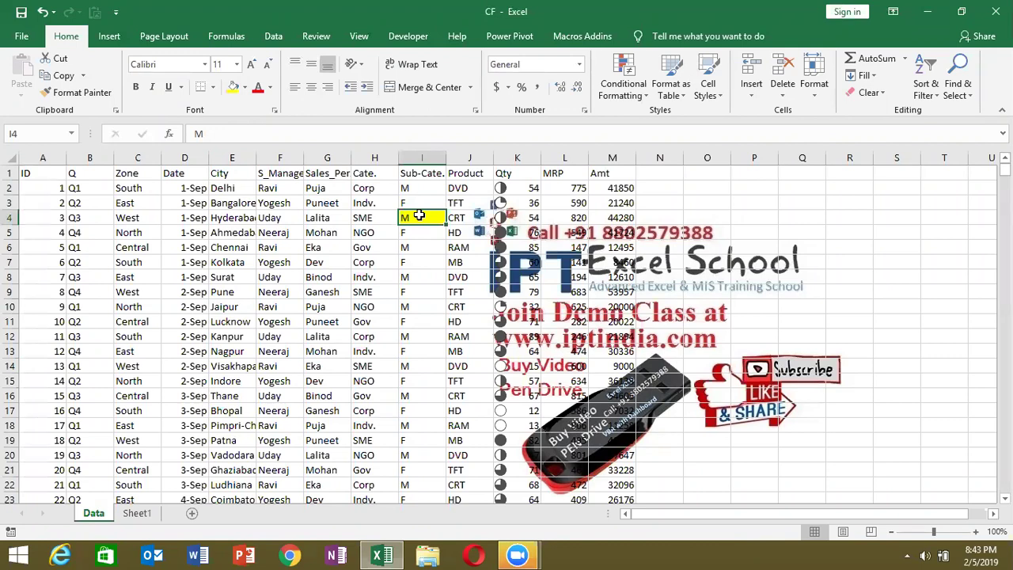
key(ctrl+z)
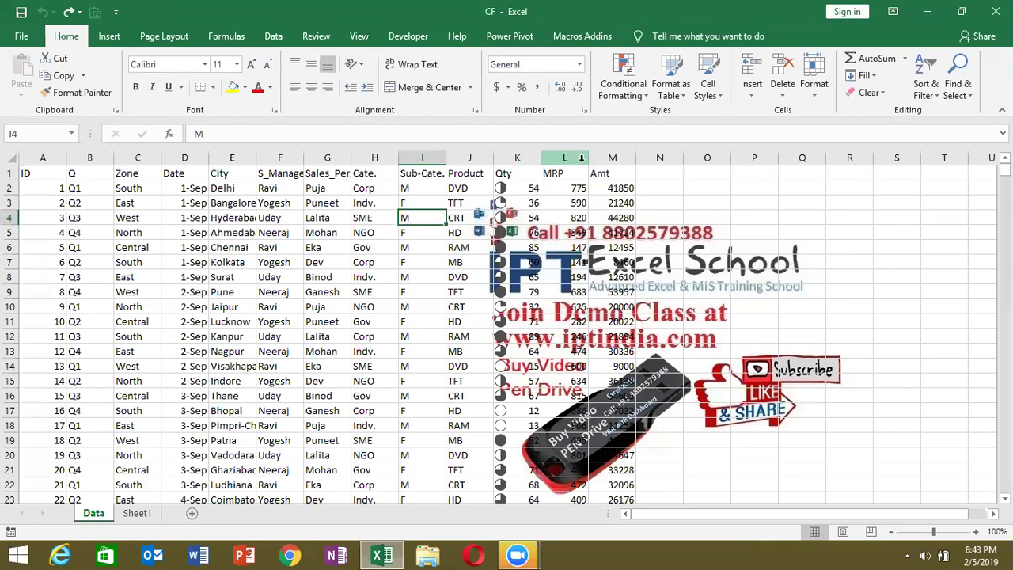
Select MRP column L and show the Highlight Cells Rules options under Conditional Formatting
click(578, 158)
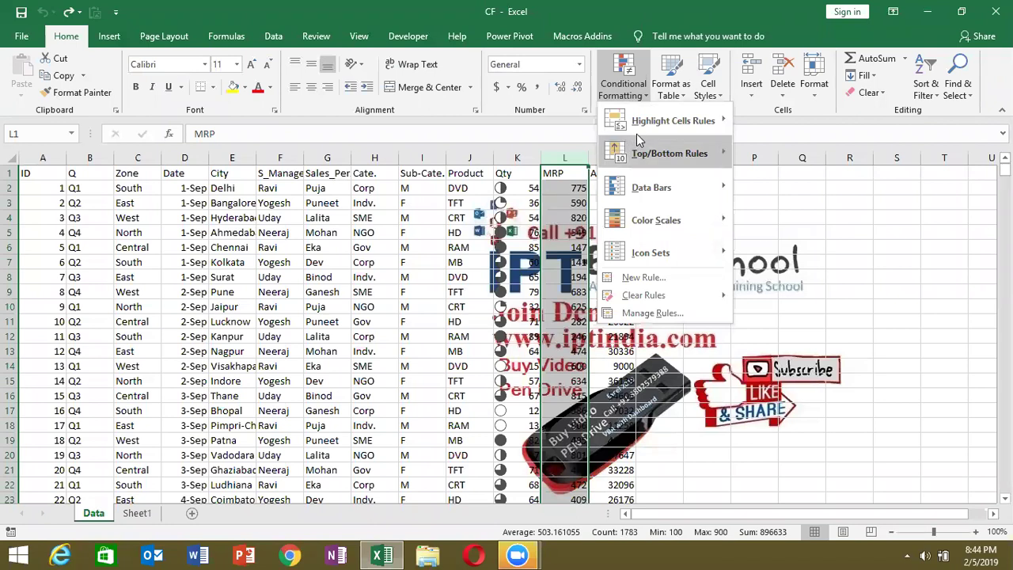
mouse_move(636, 132)
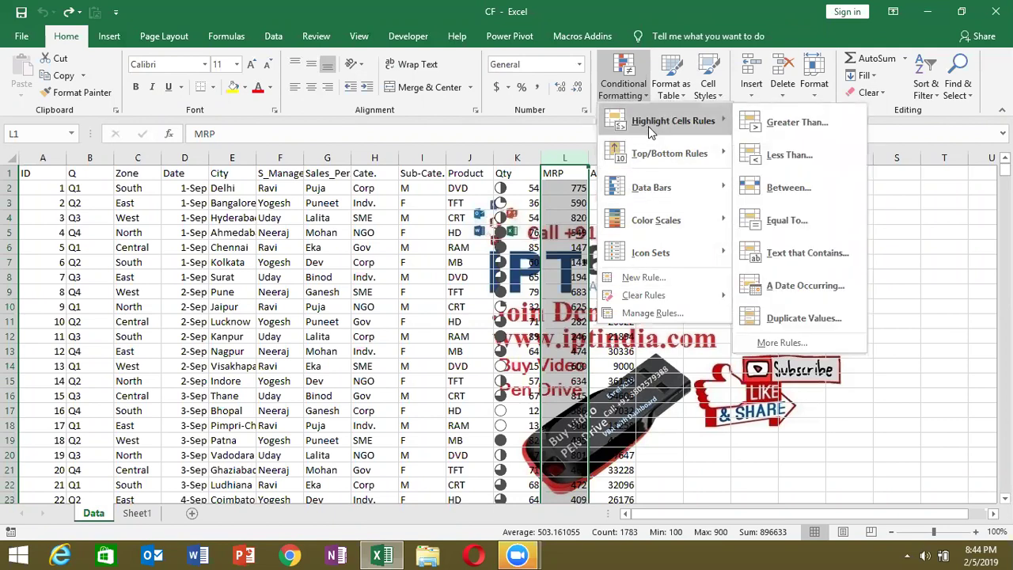
Set up a Greater Than 700 rule on MRP with Green Fill with Dark Green Text
click(775, 136)
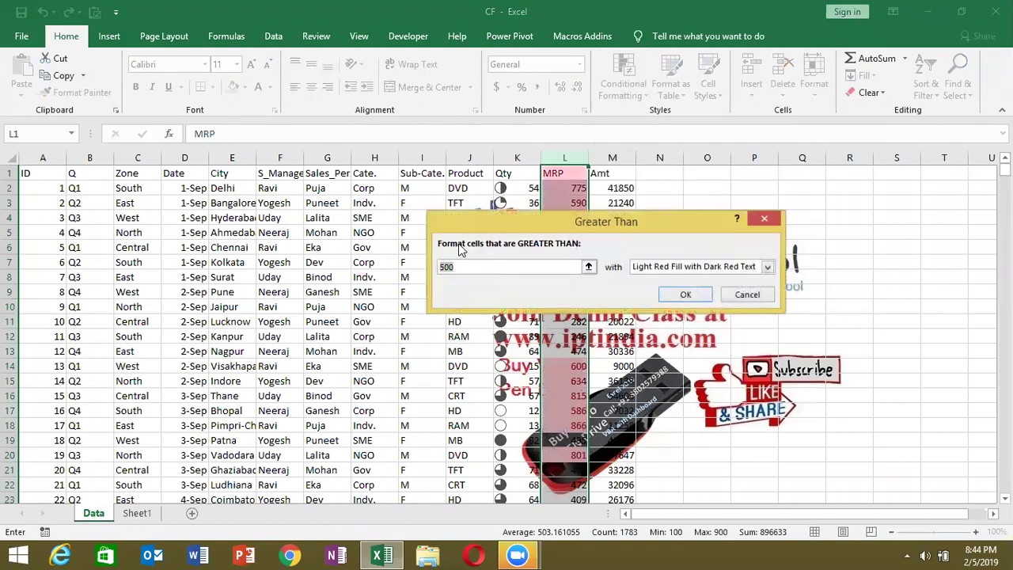
drag(466, 226, 133, 182)
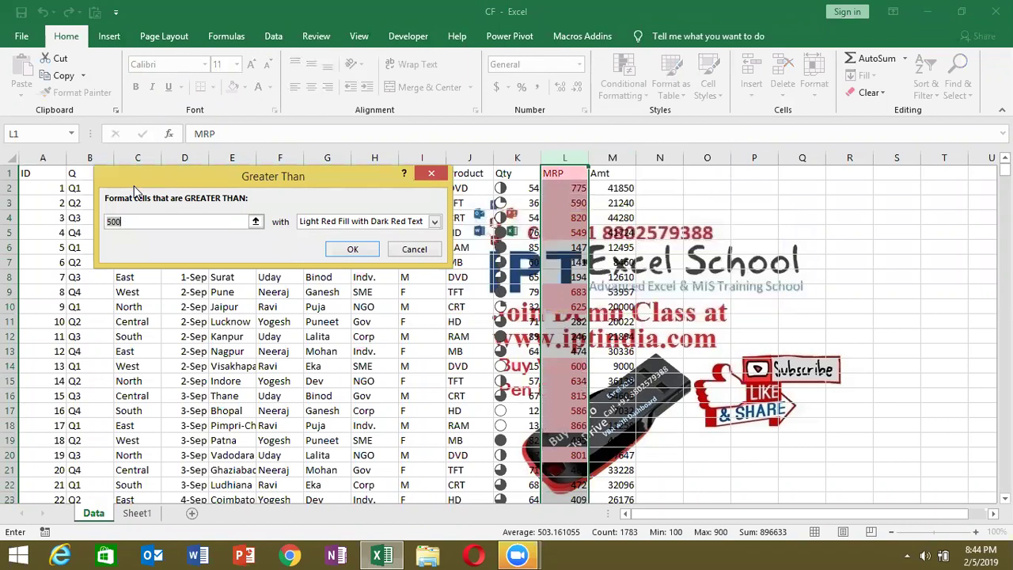
text(70)
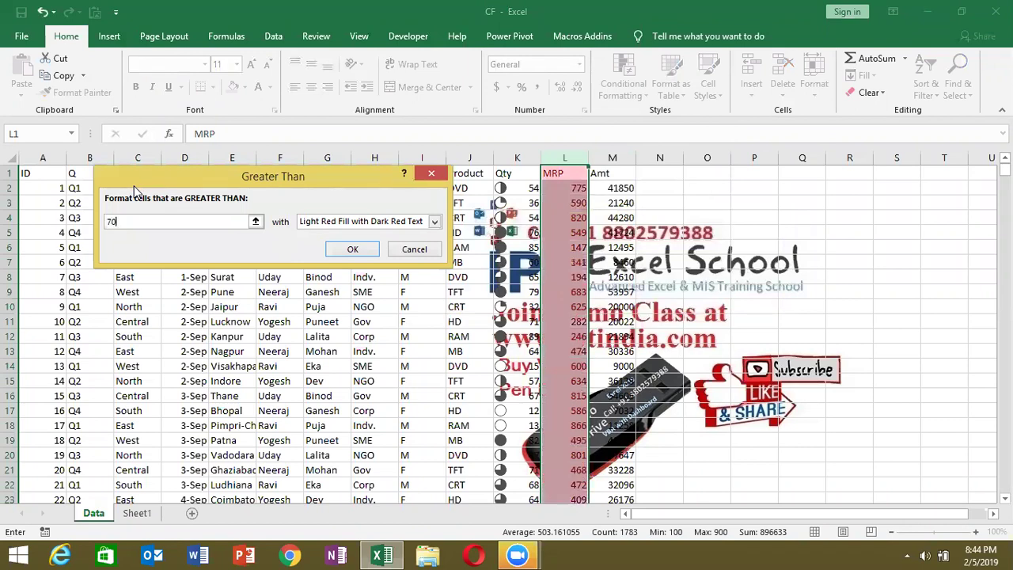
text(0)
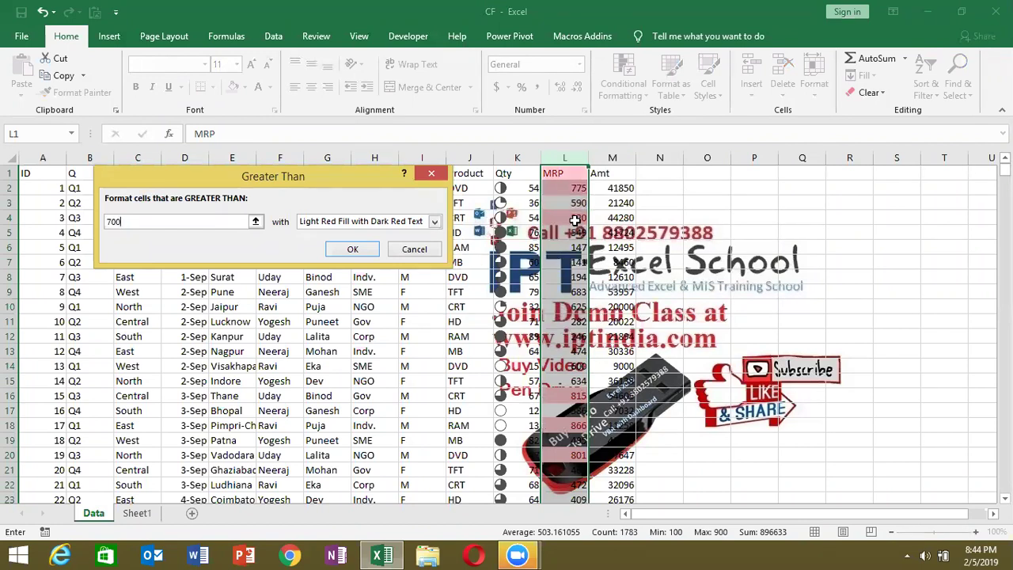
click(434, 223)
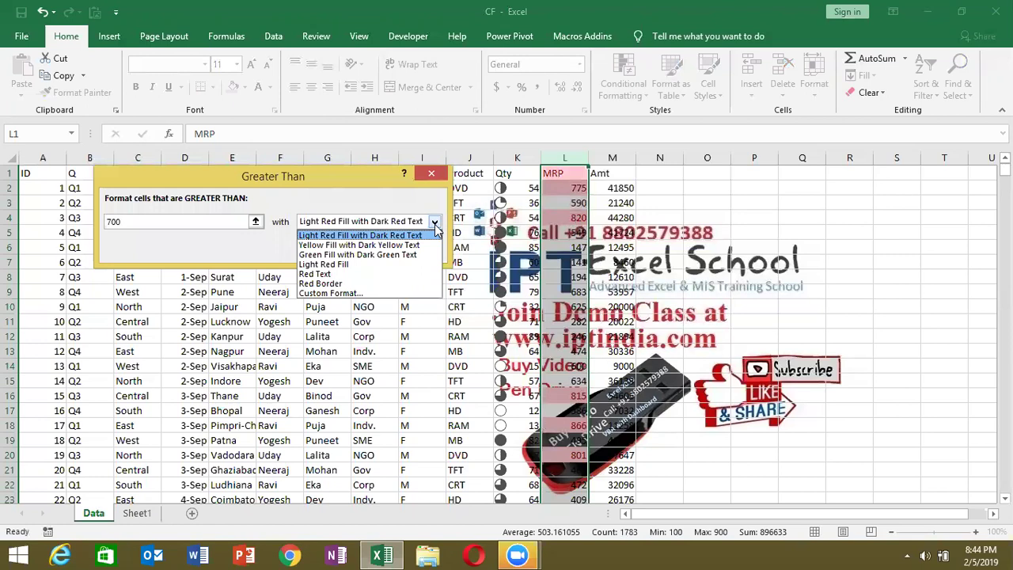
click(428, 246)
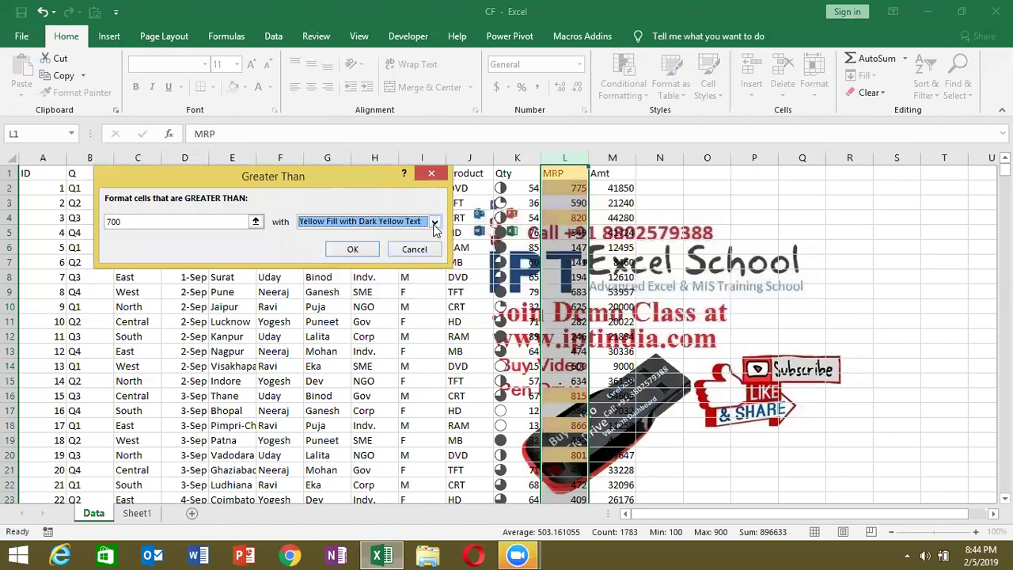
click(434, 226)
click(419, 252)
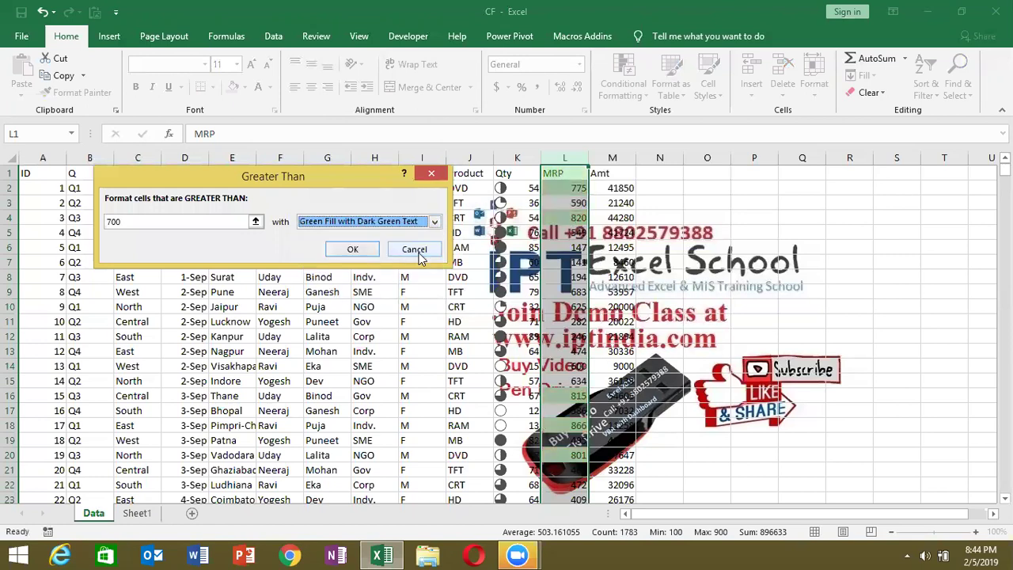
click(434, 224)
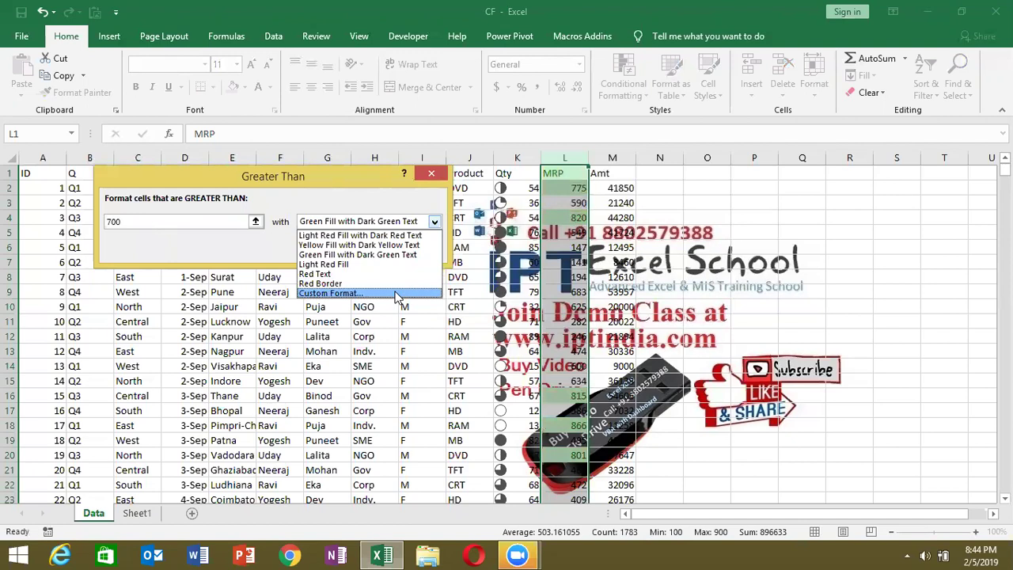
Preview a custom gold fill for MRP values above 700, then cancel the rule
click(398, 293)
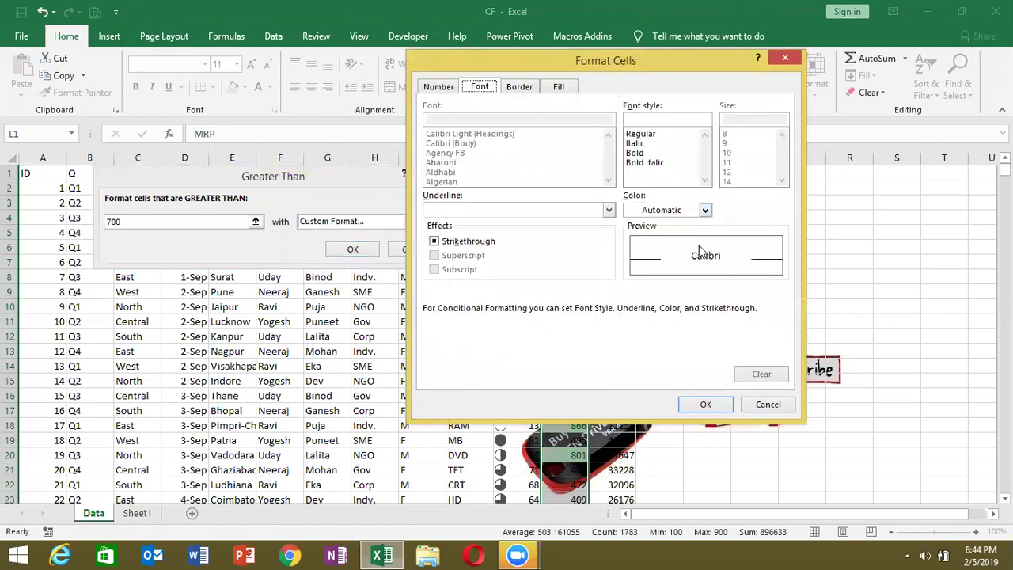
click(575, 95)
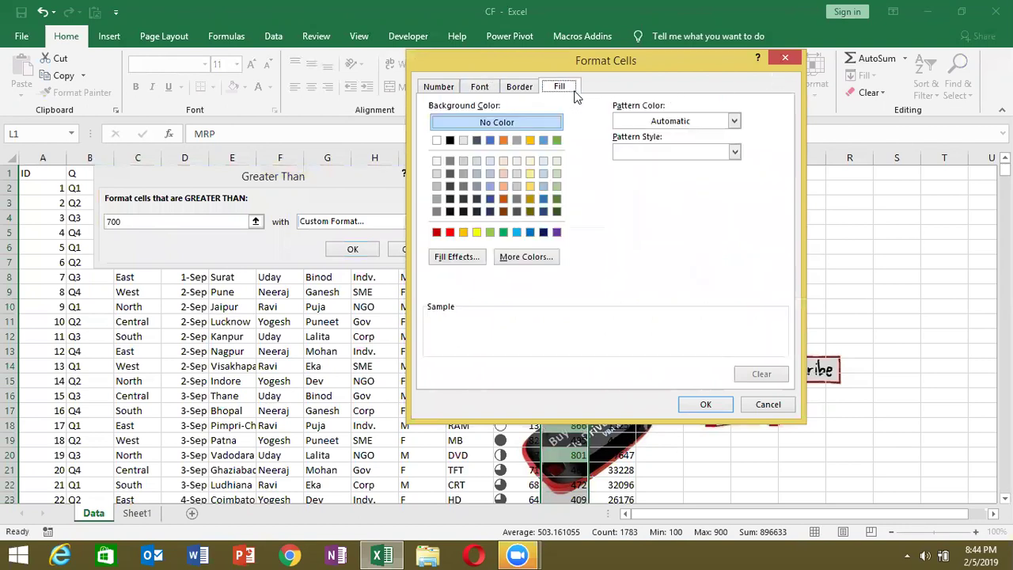
click(533, 89)
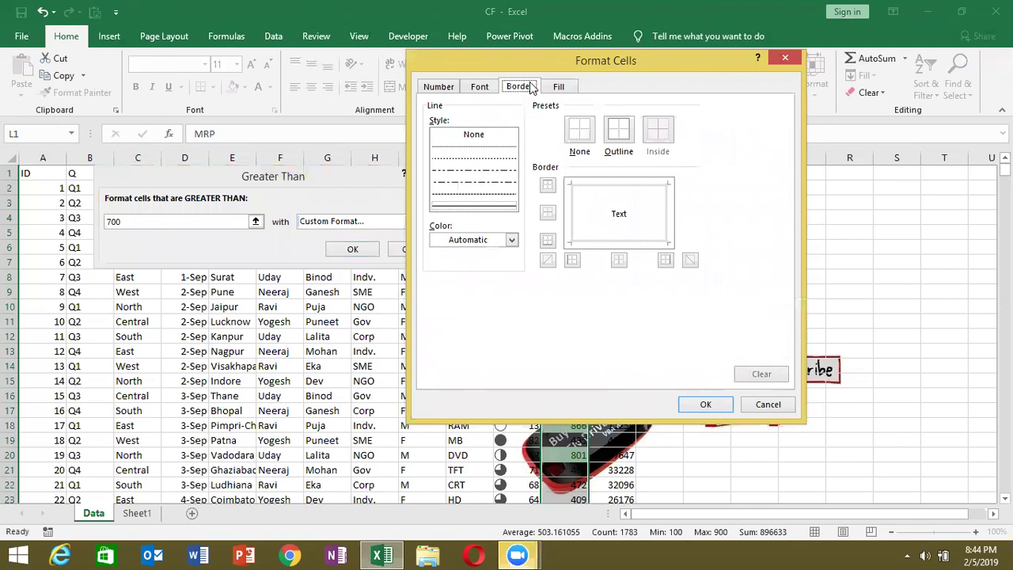
click(517, 554)
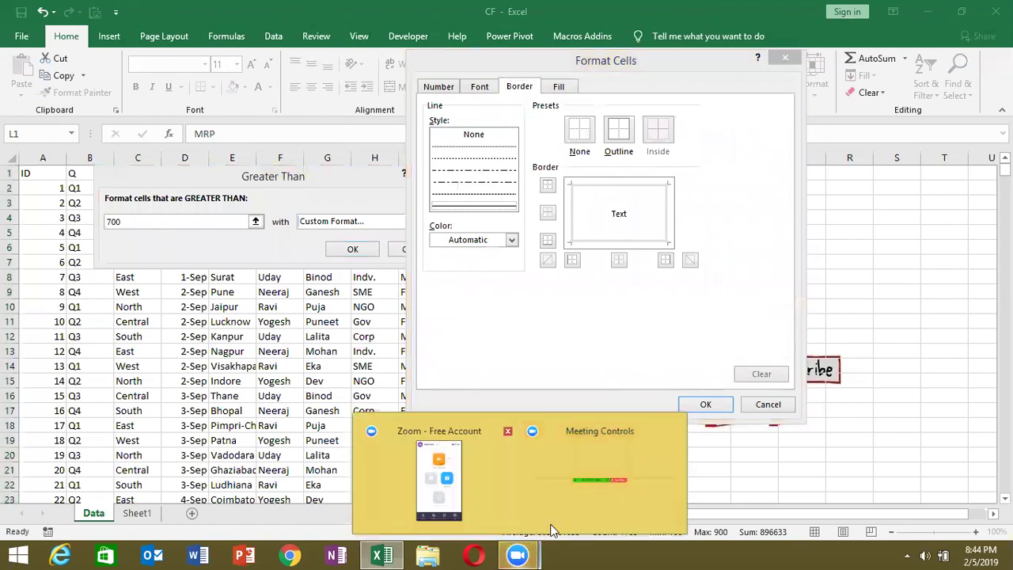
mouse_move(558, 522)
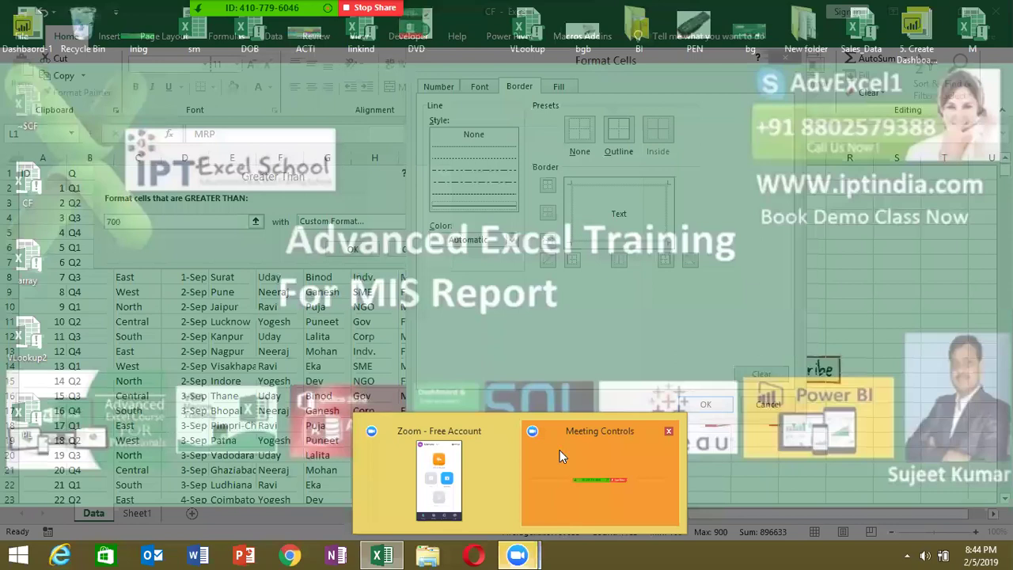
click(559, 456)
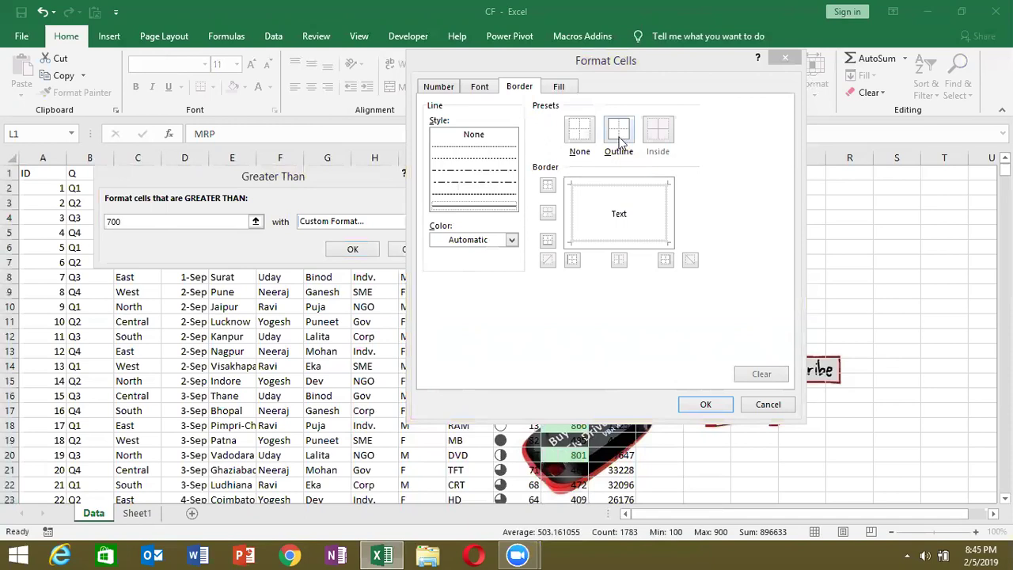
click(564, 85)
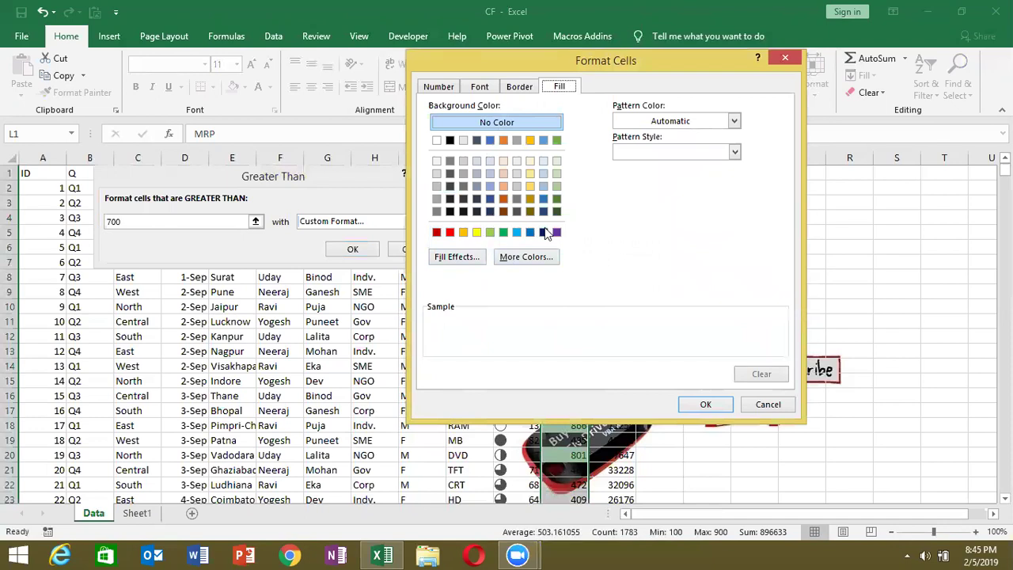
click(463, 232)
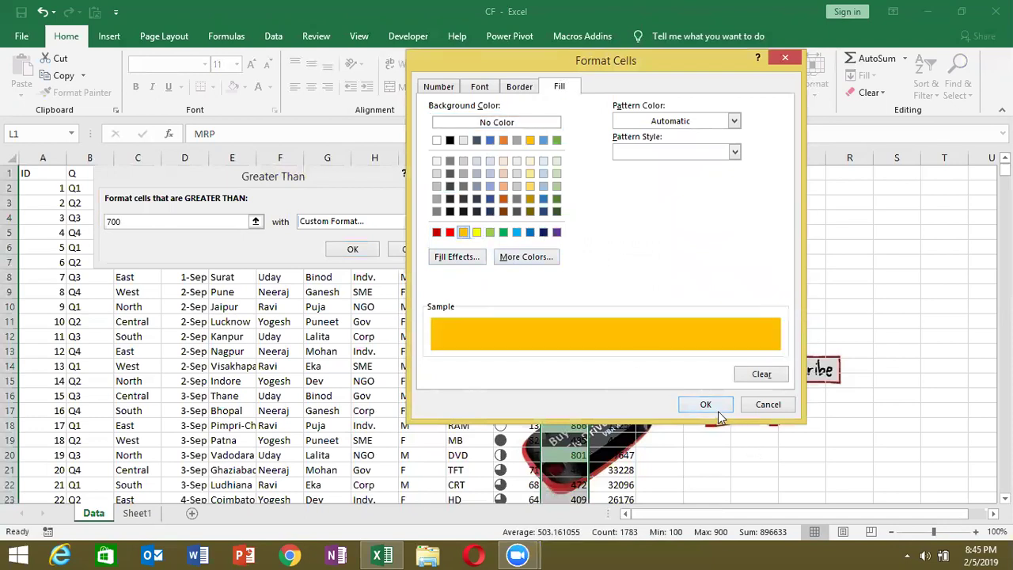
click(706, 405)
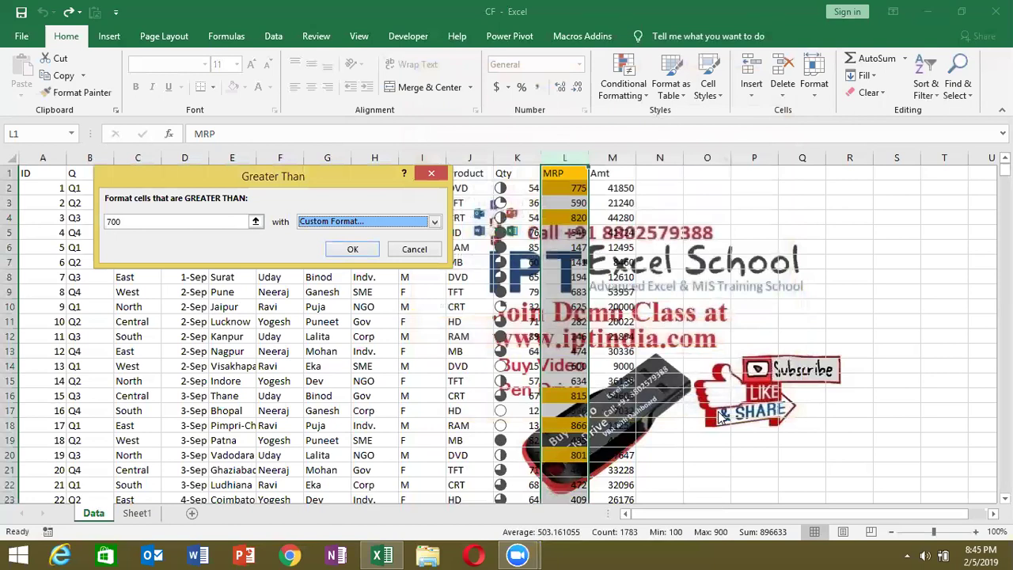
click(413, 248)
Preview a Greater Than 500 highlight on the MRP column and cancel it
click(622, 89)
mouse_move(672, 121)
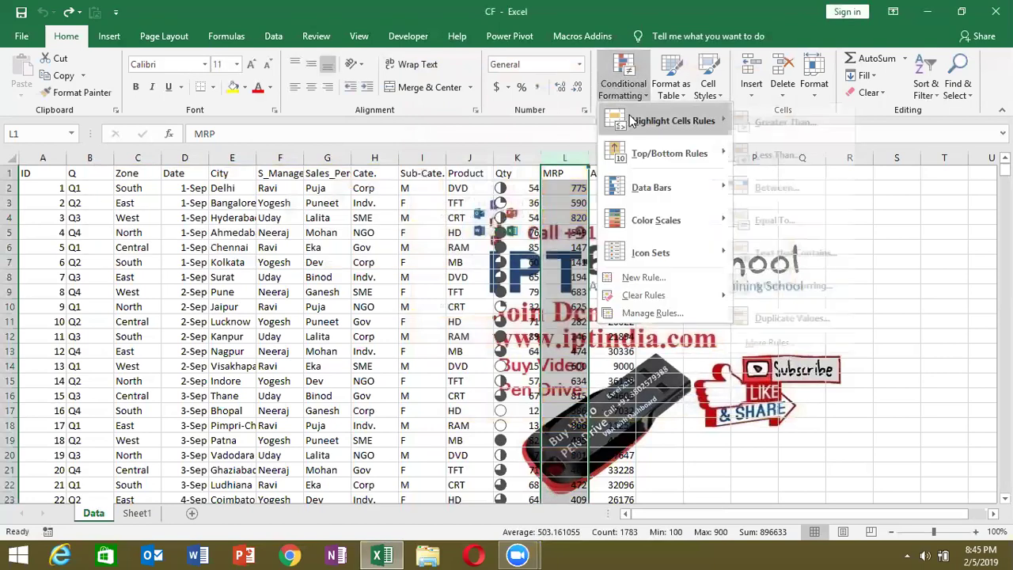
click(765, 121)
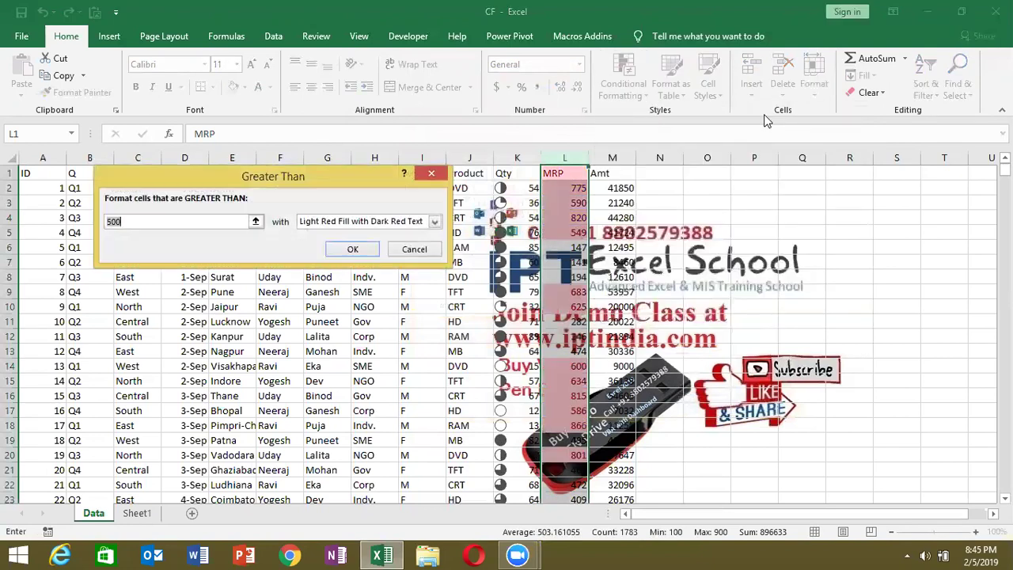
click(417, 248)
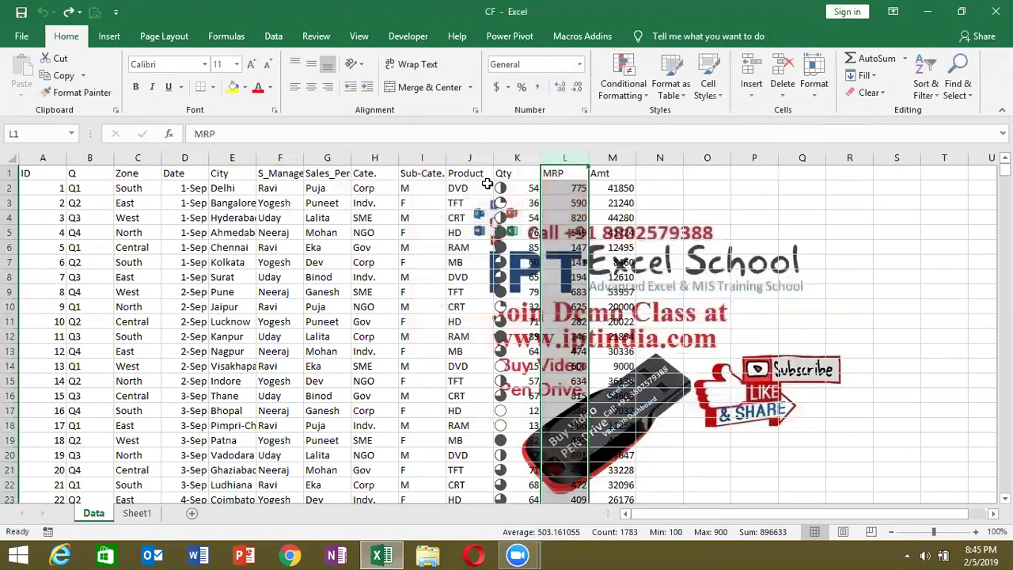
Preview a Between 300 and 700 highlight on MRP values, then cancel it
click(622, 85)
mouse_move(652, 119)
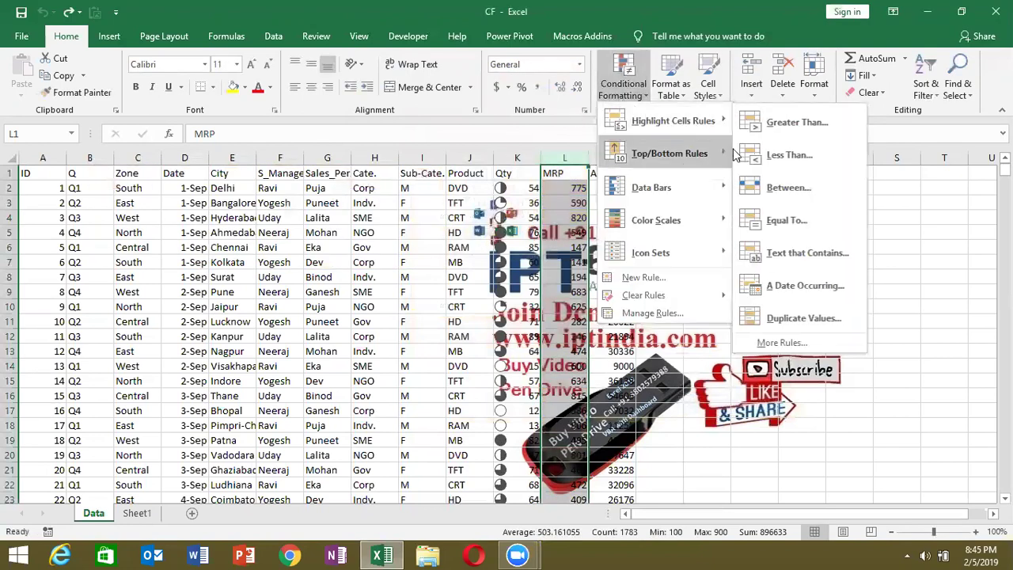
click(765, 187)
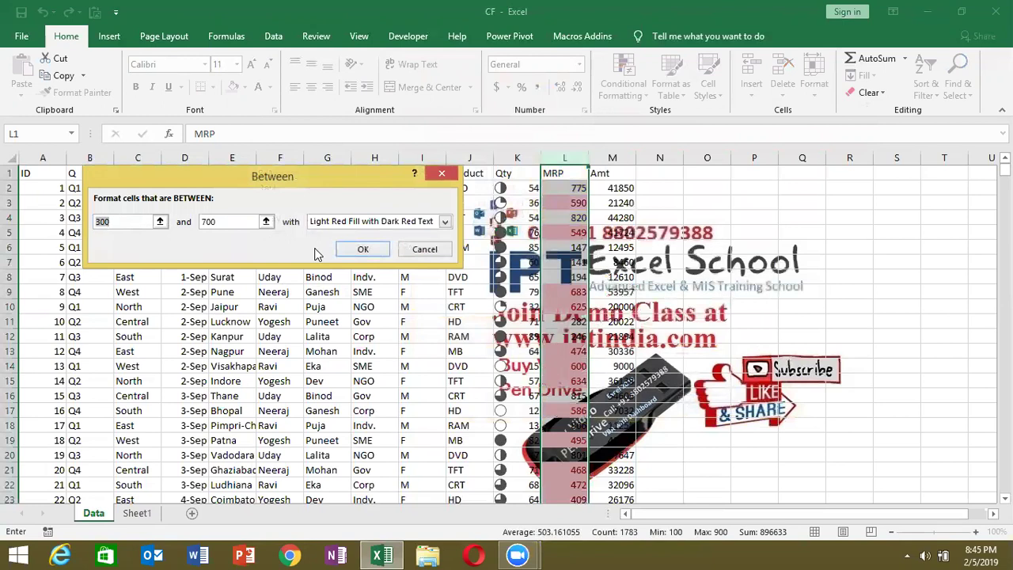
click(407, 252)
click(626, 83)
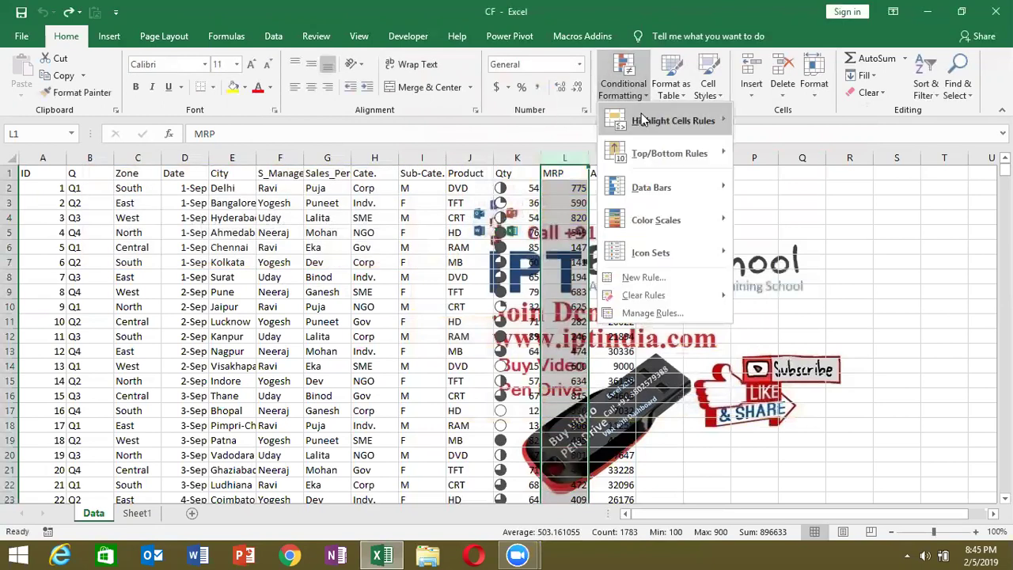
mouse_move(658, 119)
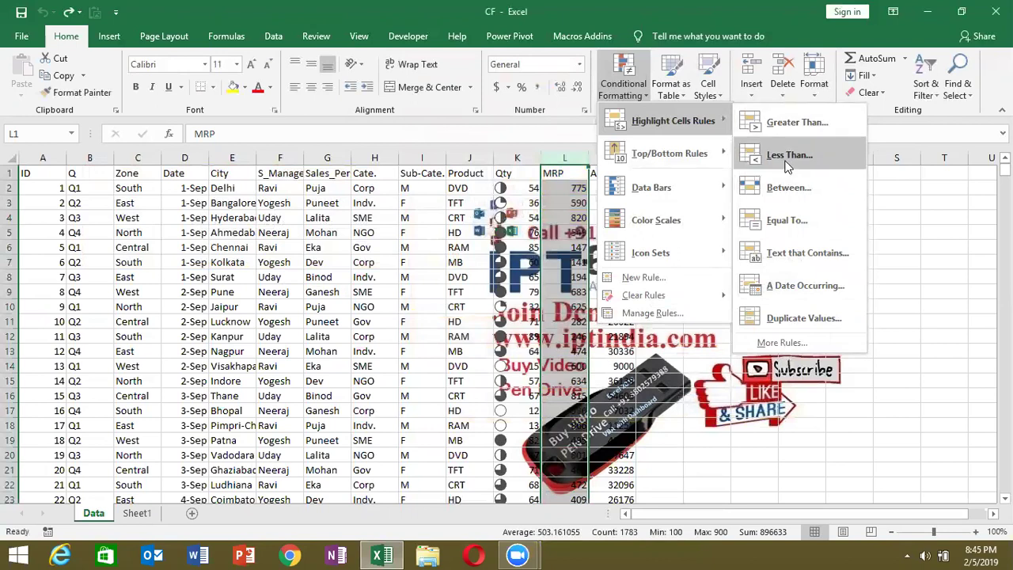
click(190, 154)
click(190, 154)
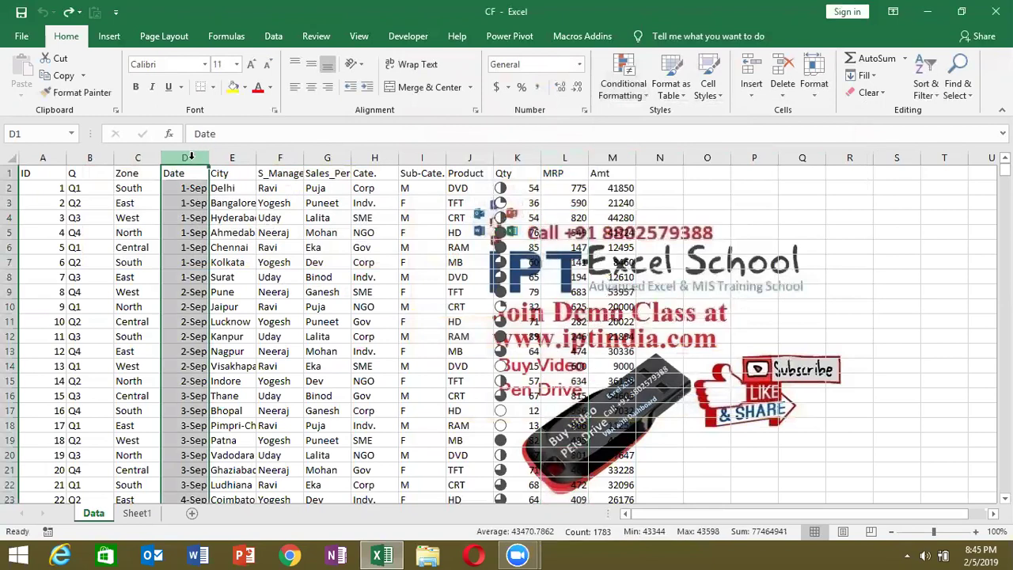
click(186, 185)
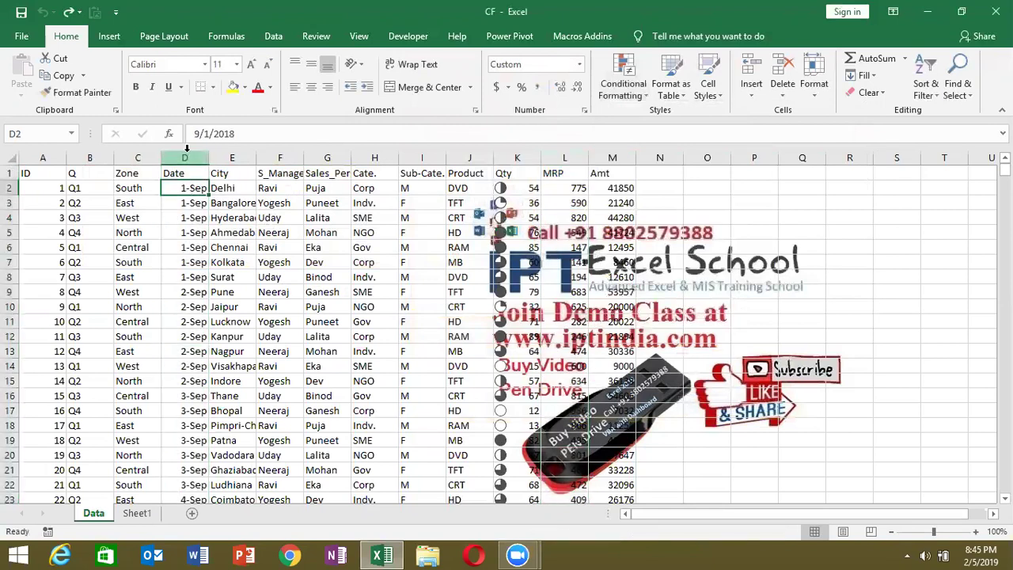
click(186, 154)
click(633, 90)
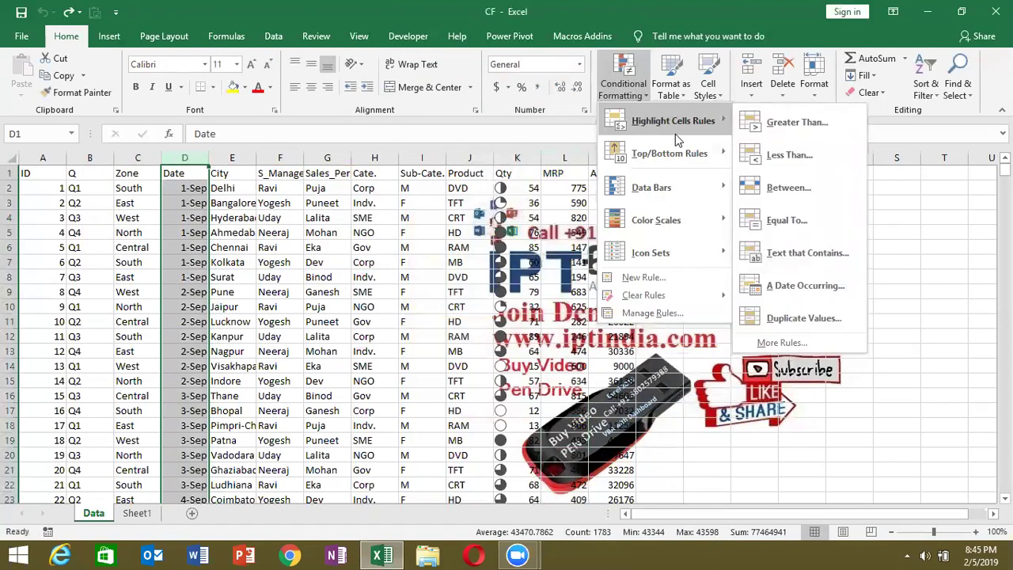
click(757, 156)
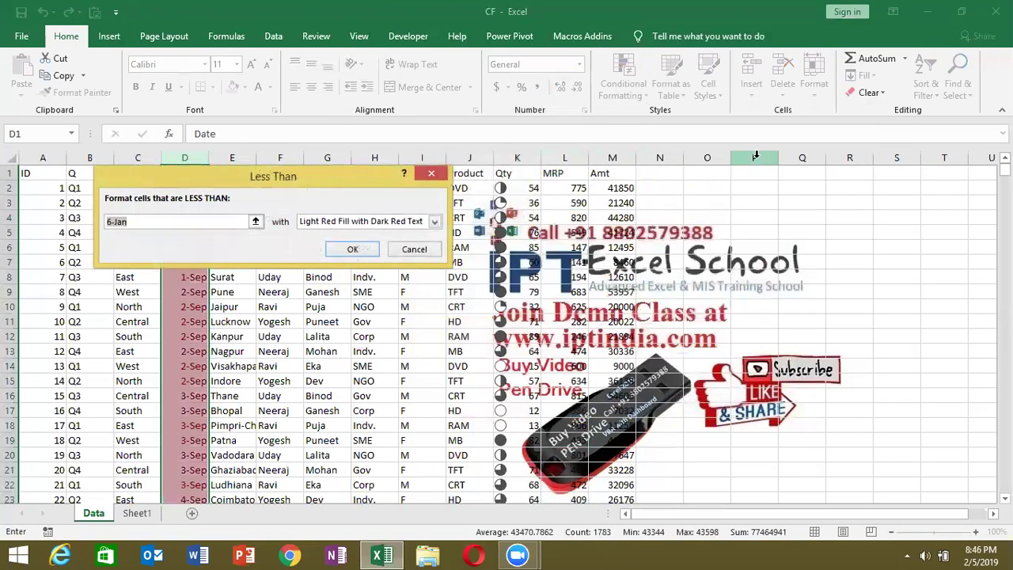
click(413, 250)
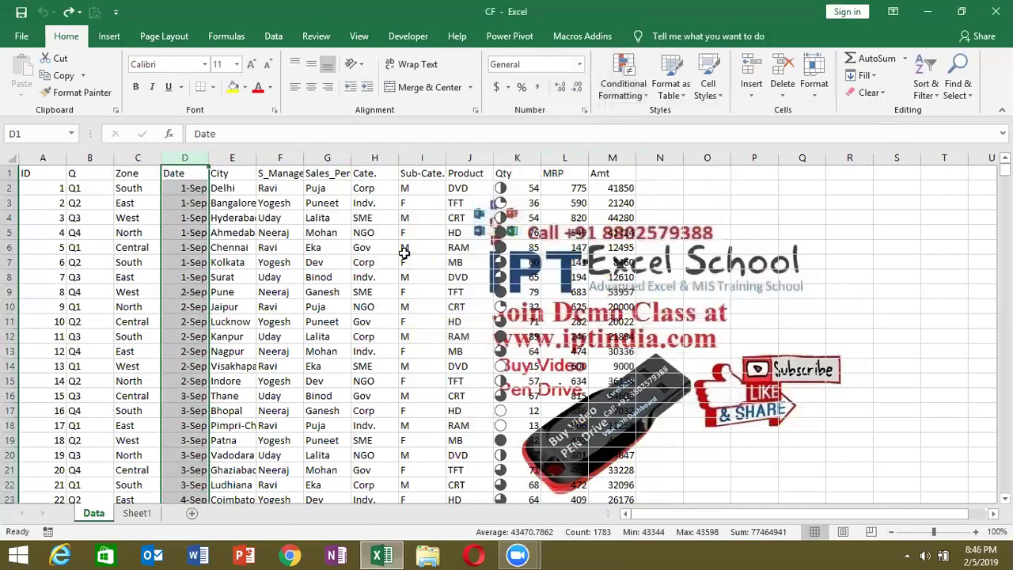
click(621, 97)
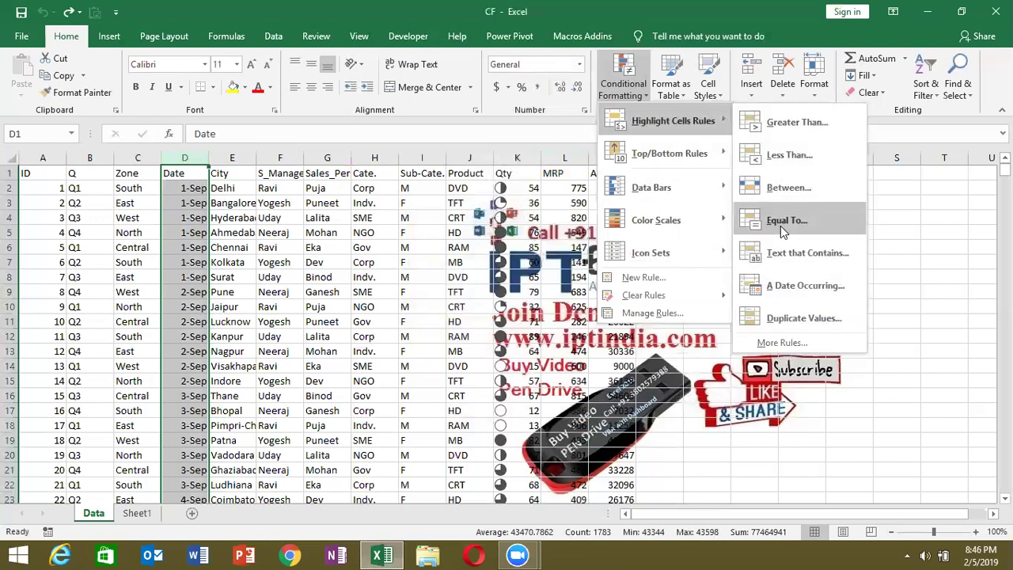
key(Escape)
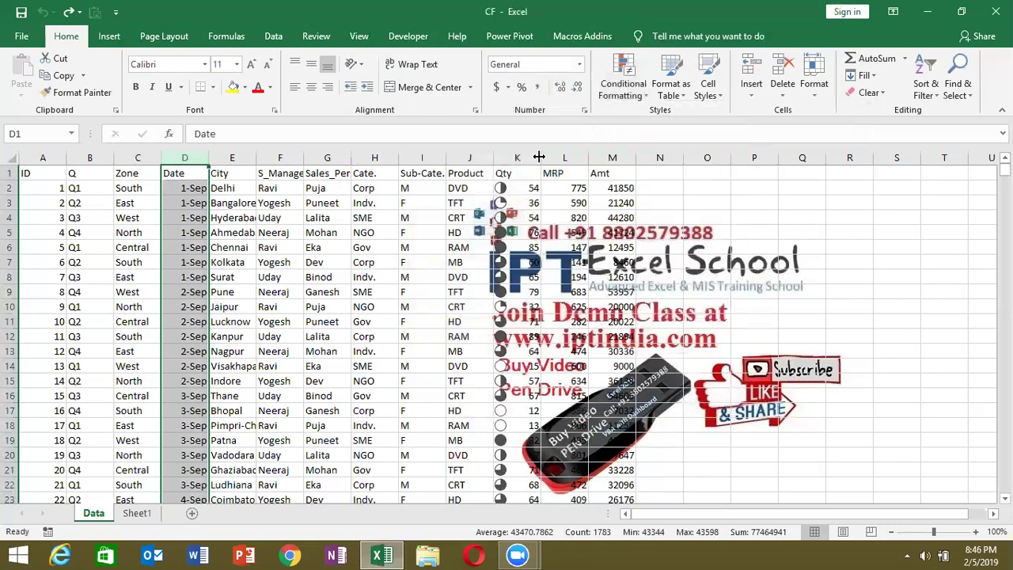
click(564, 157)
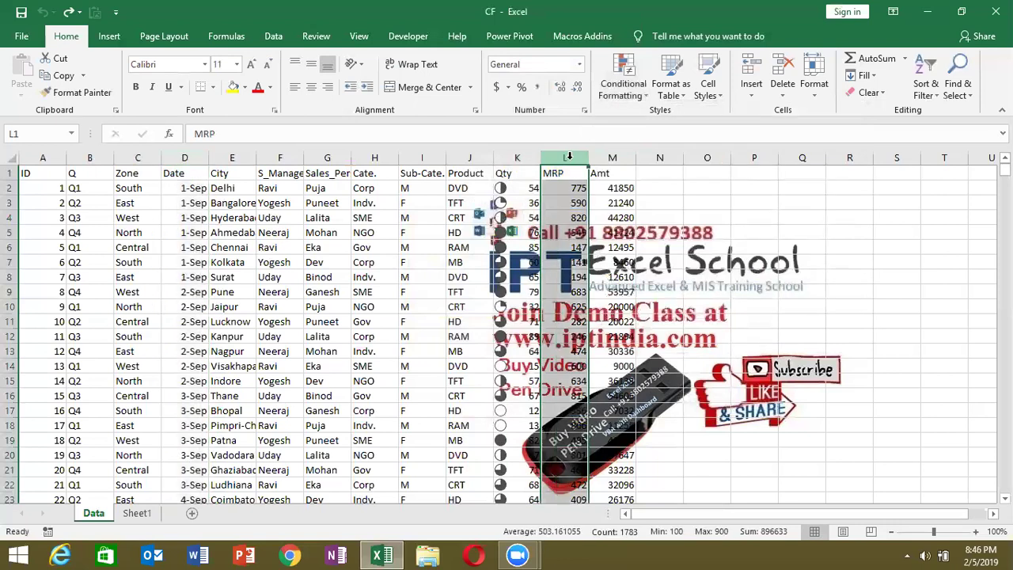
click(621, 94)
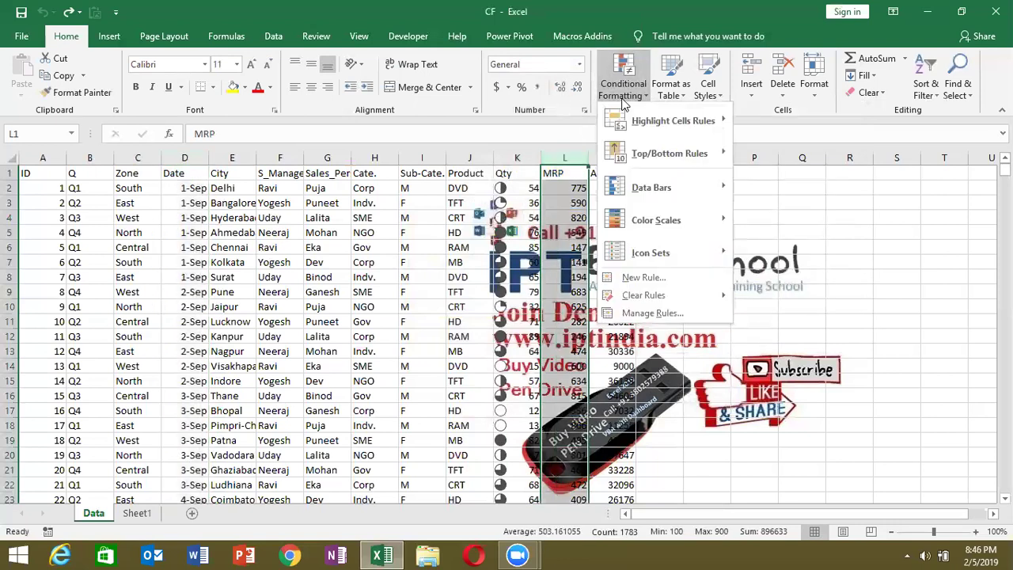
click(776, 232)
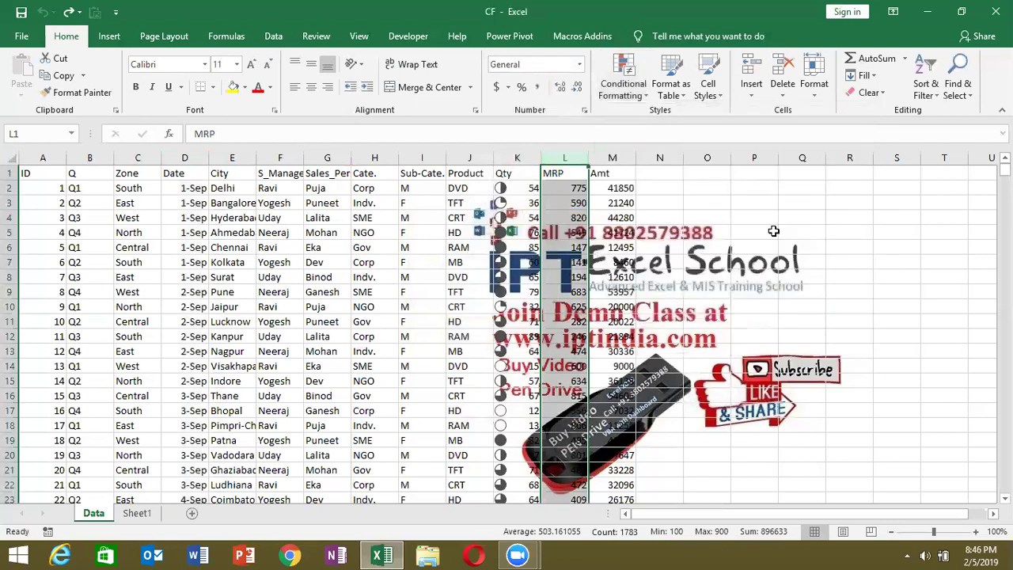
text(590)
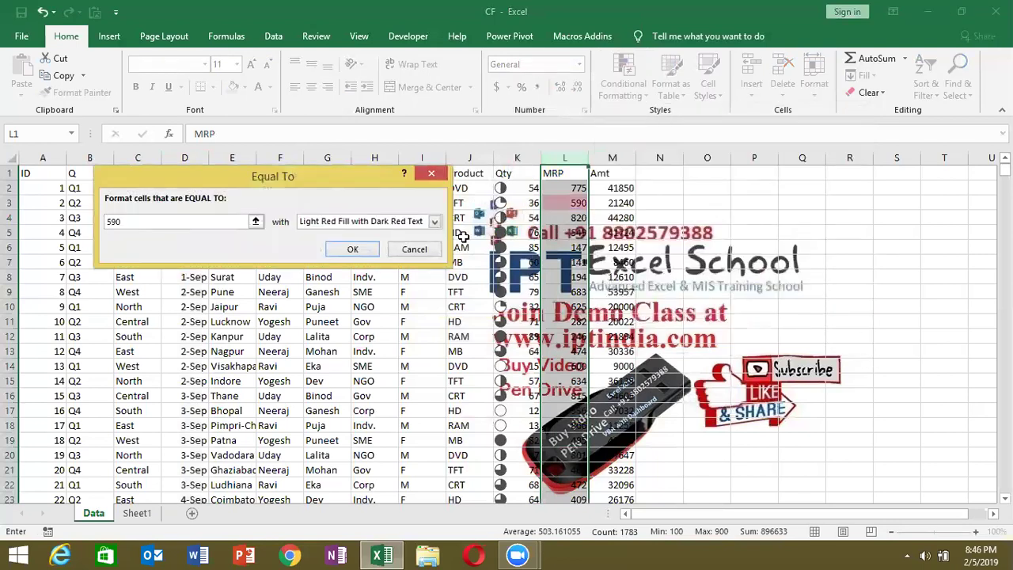
click(428, 250)
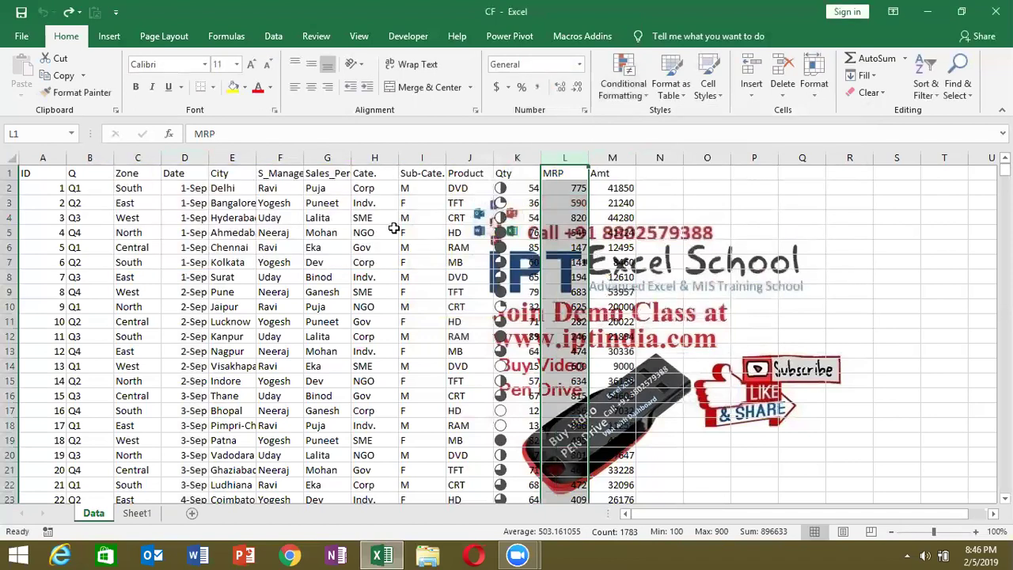
click(232, 158)
click(621, 93)
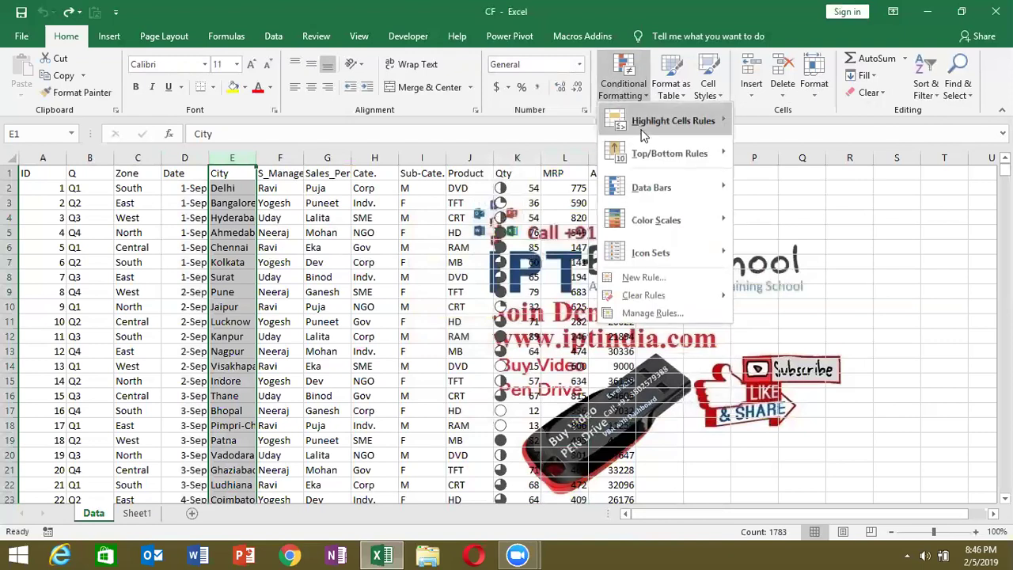
mouse_move(673, 120)
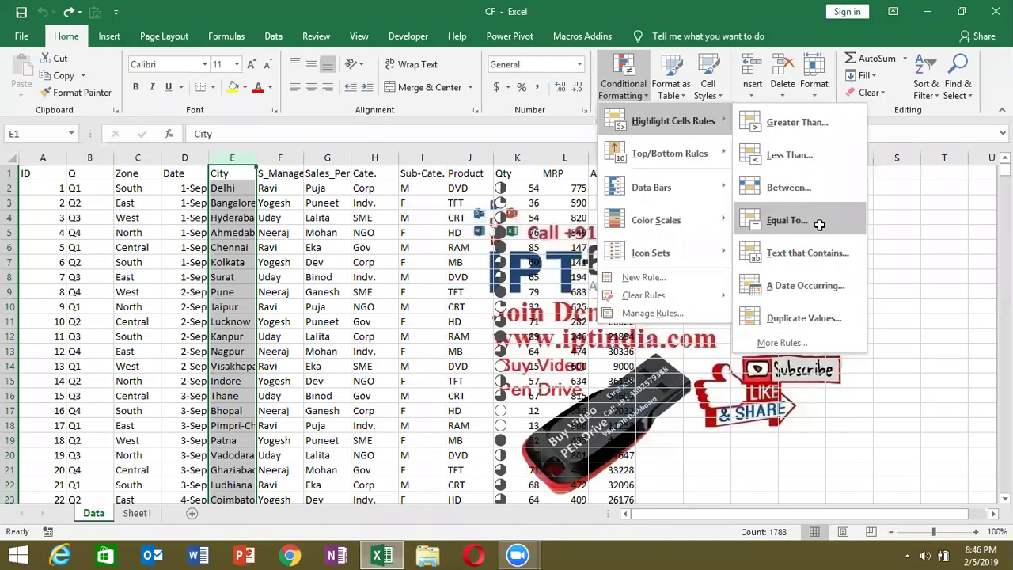
click(820, 229)
text(Delhi)
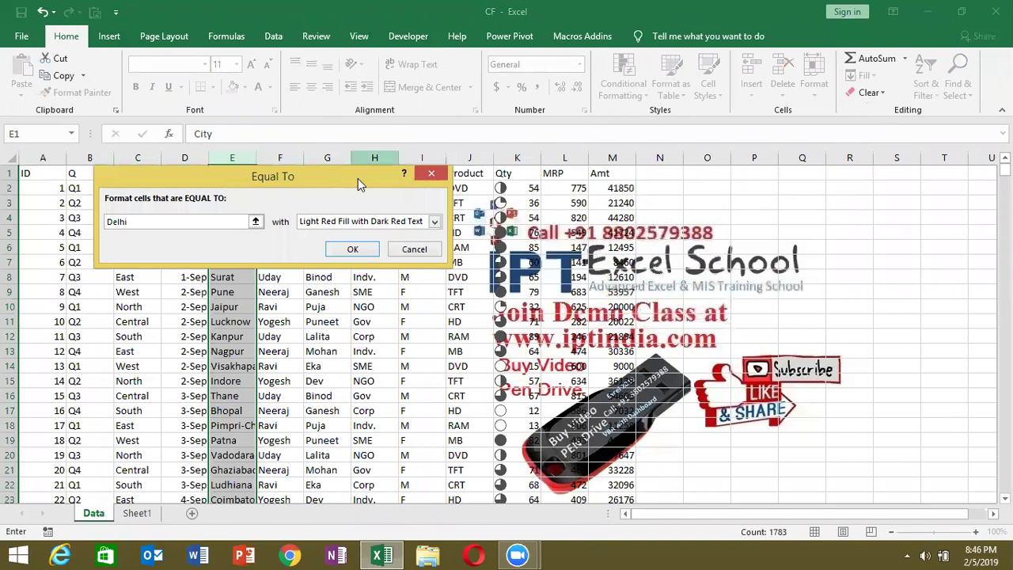
drag(358, 178, 648, 207)
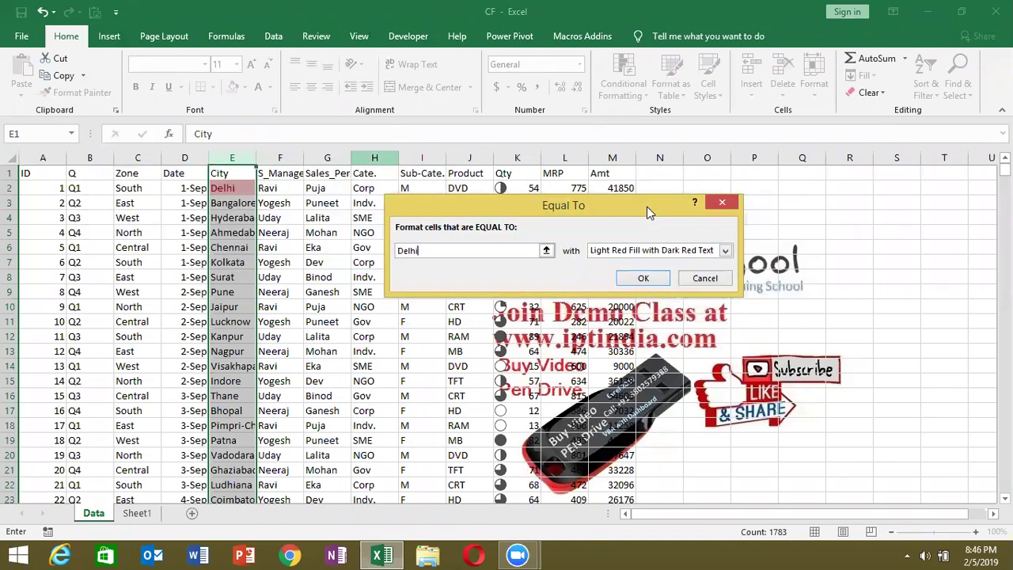
key(Escape)
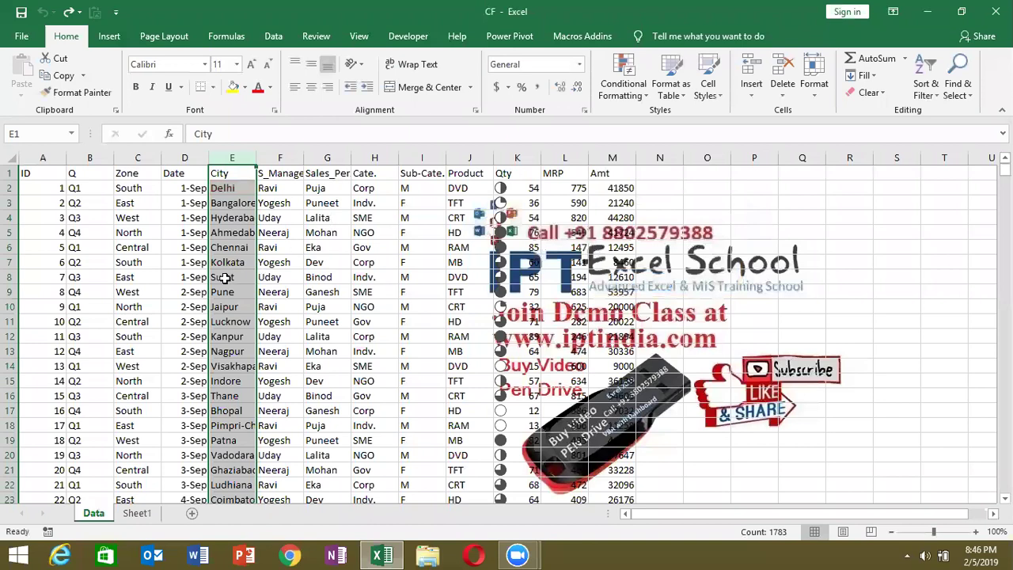
Change the cities in E8 and E11 to New Delhi and E14 to delhi
click(225, 277)
text(New Delhi)
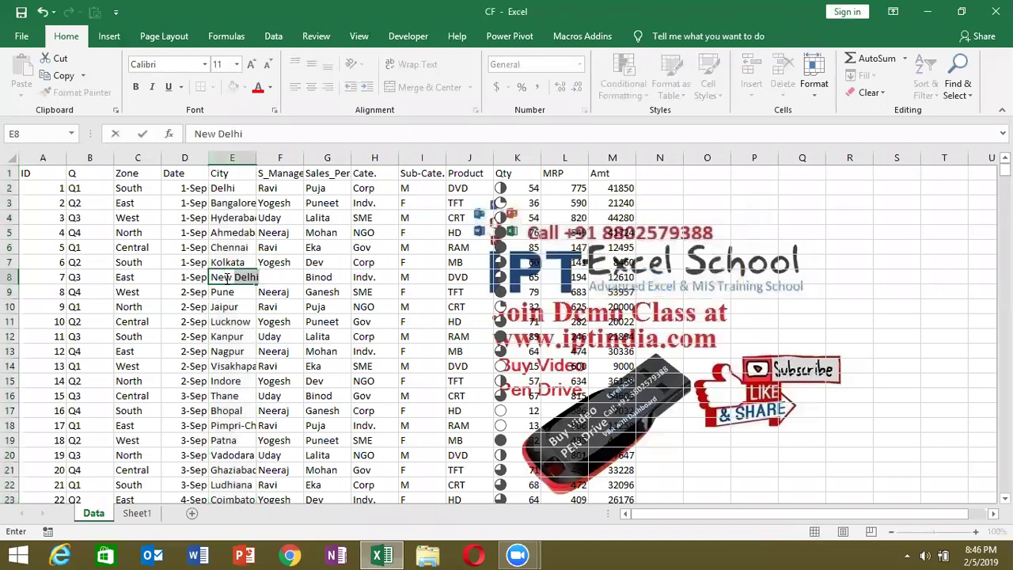
key(Return)
key(Return)
key(Return)
text(New Delhi)
key(Return)
key(Return)
key(Return)
text(delhi)
key(Return)
Add an Equal To 'New Delhi' highlight rule on the City column
click(252, 158)
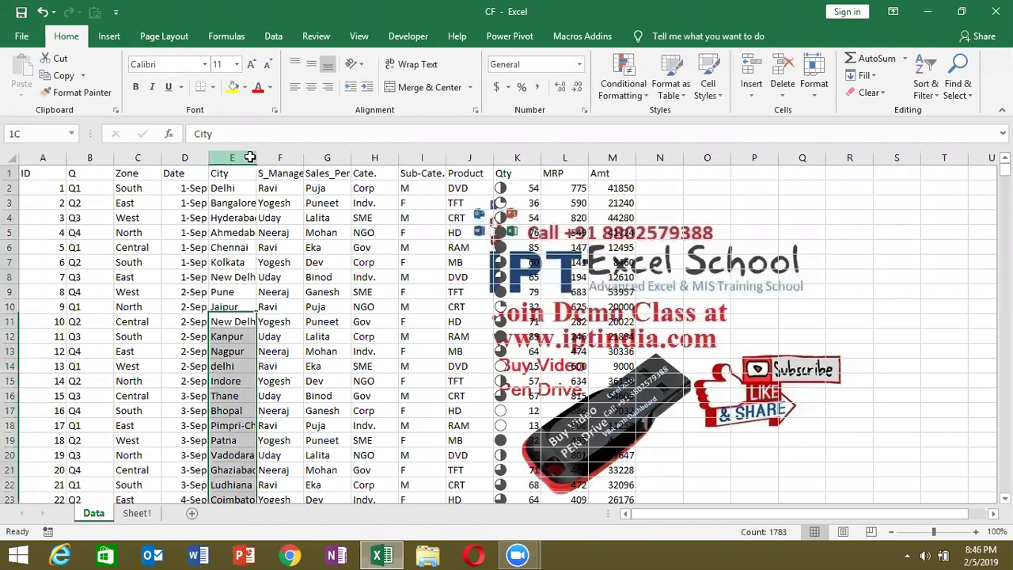
click(621, 97)
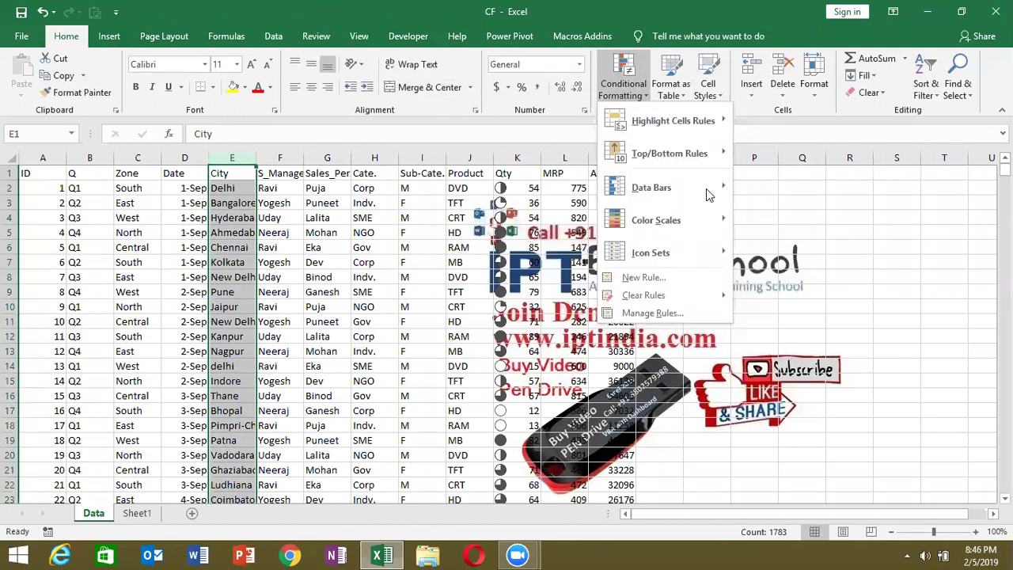
mouse_move(673, 123)
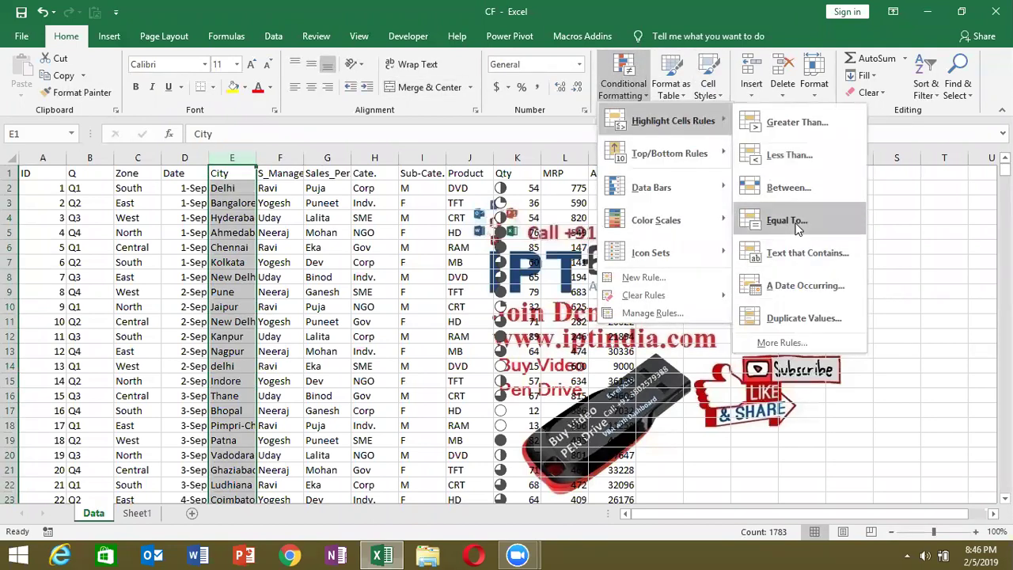
click(796, 221)
text(Delhi)
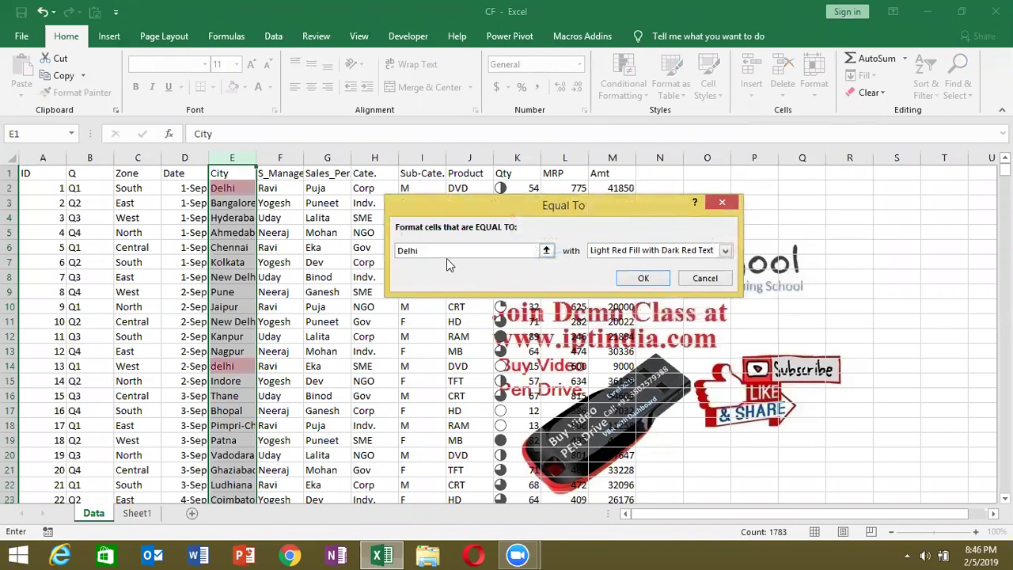
drag(435, 253, 356, 248)
text(New Delhi)
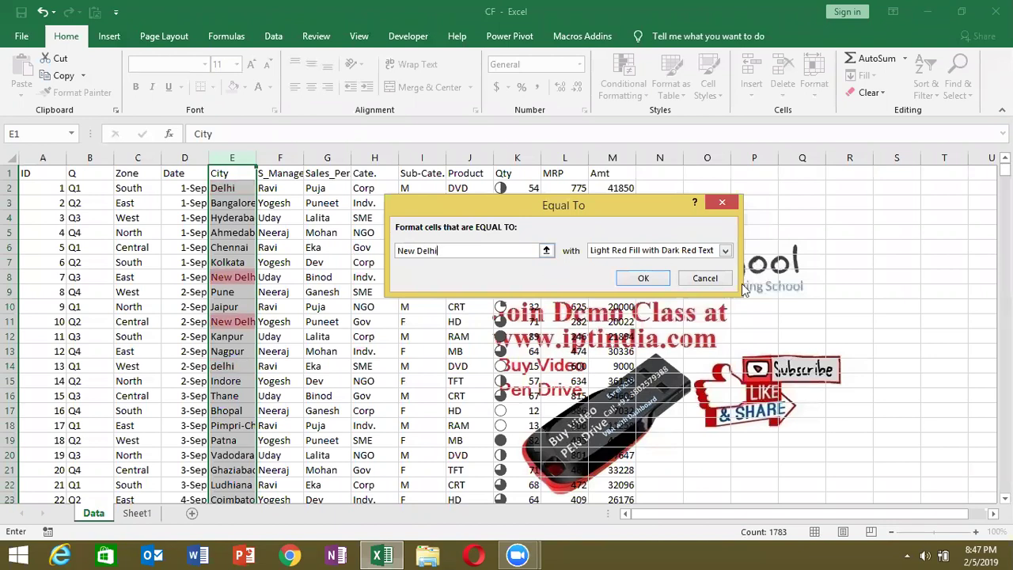
click(707, 278)
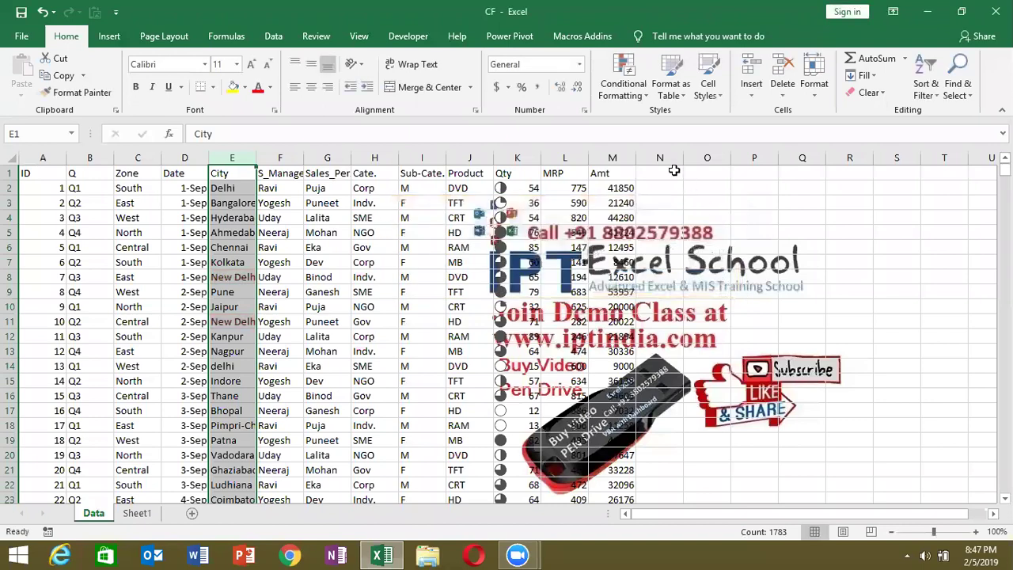
click(623, 86)
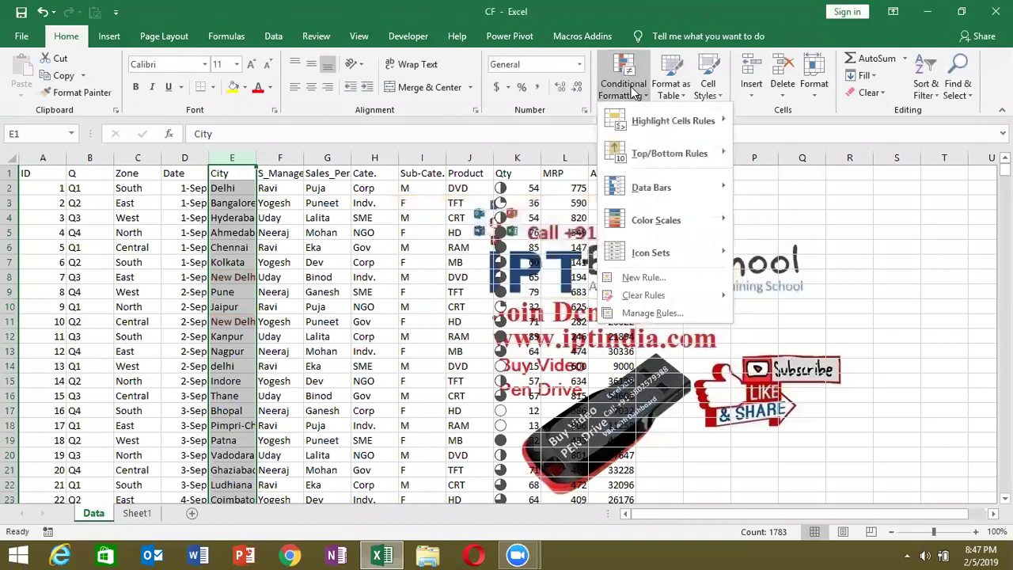
mouse_move(643, 120)
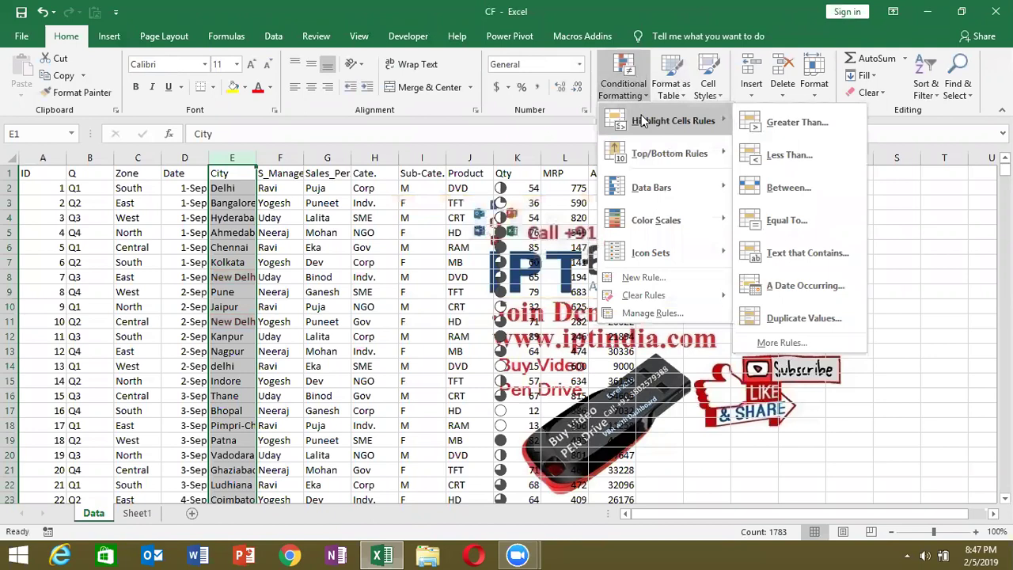
click(778, 260)
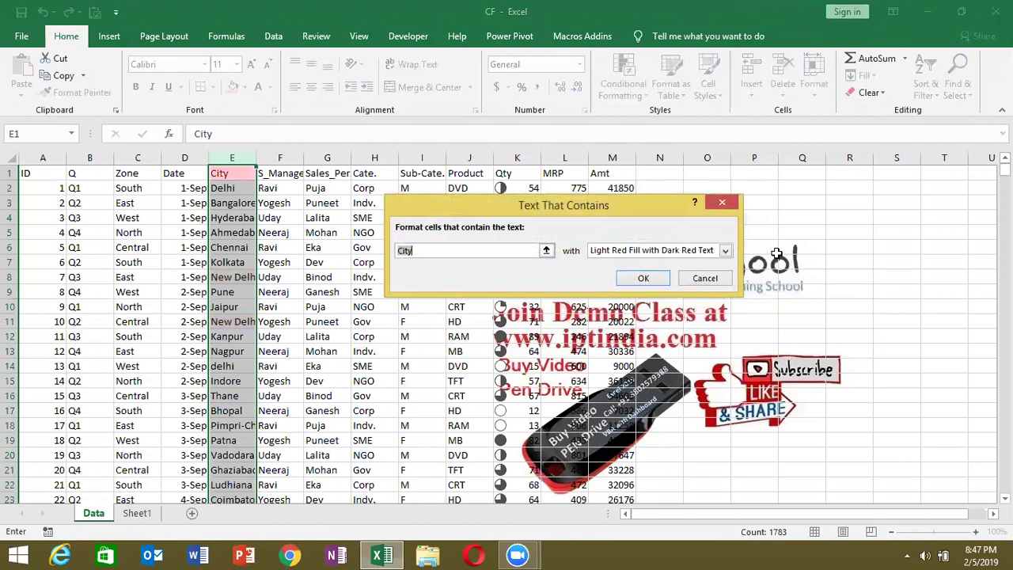
text(Delhi)
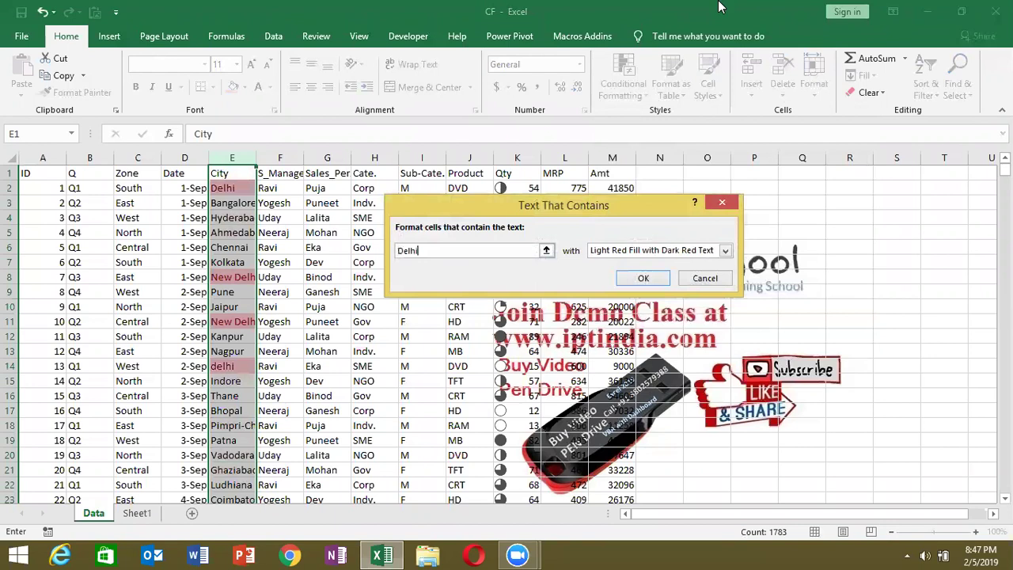
key(Return)
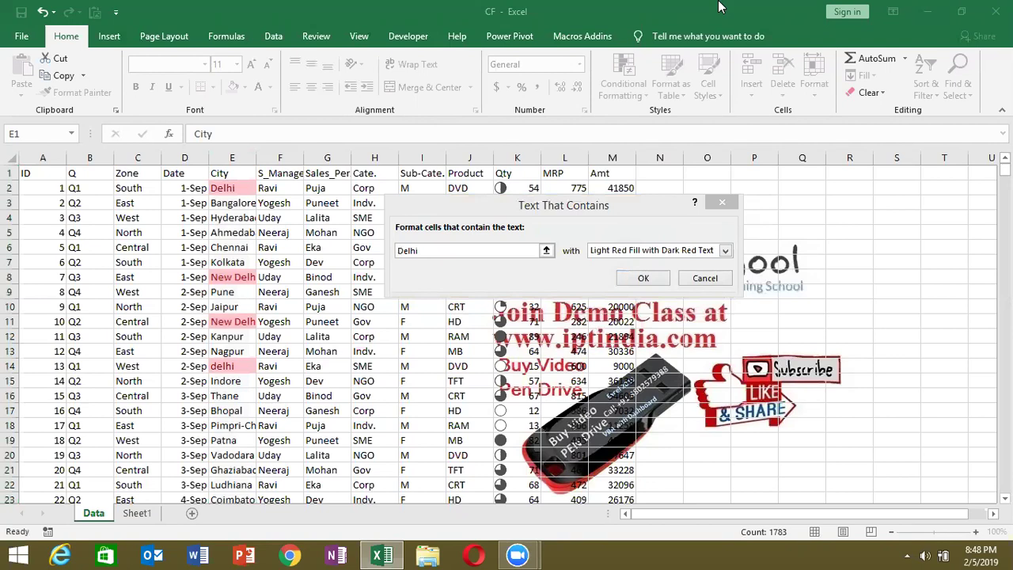
click(711, 279)
Enter 2/1 (1-Feb) in D2 and fill the Date column down with daily dates
click(609, 95)
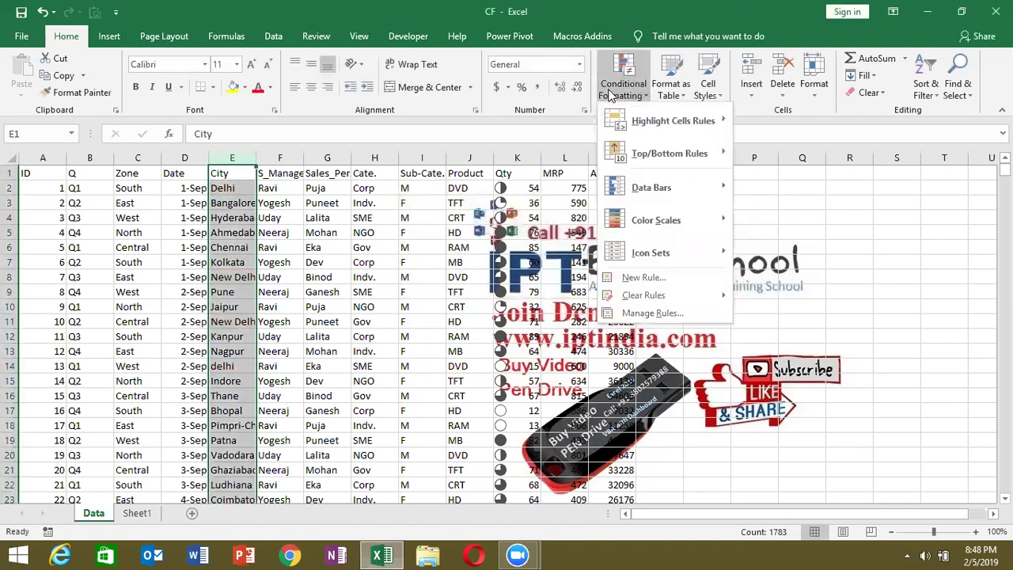
mouse_move(634, 122)
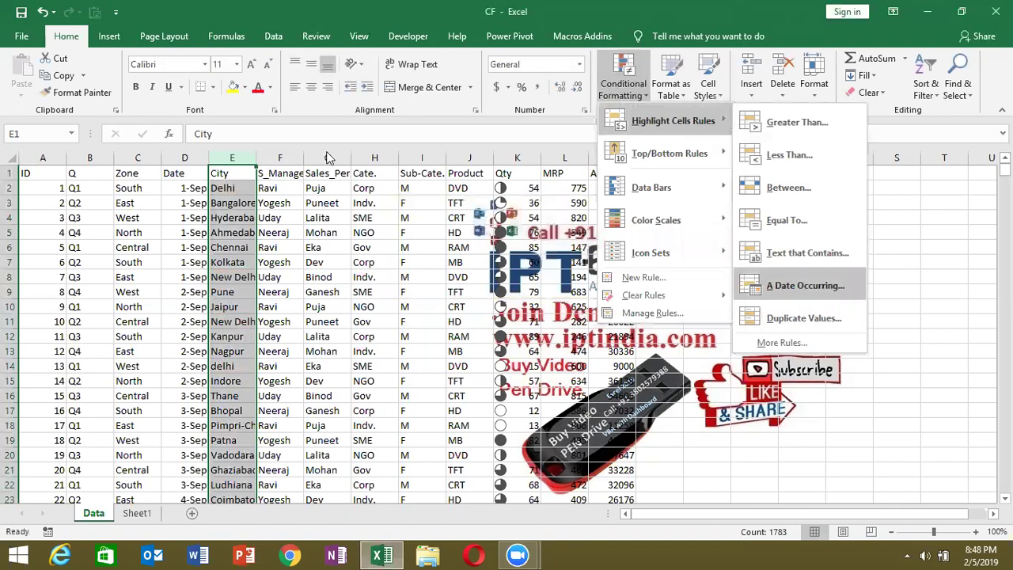
click(187, 168)
click(190, 199)
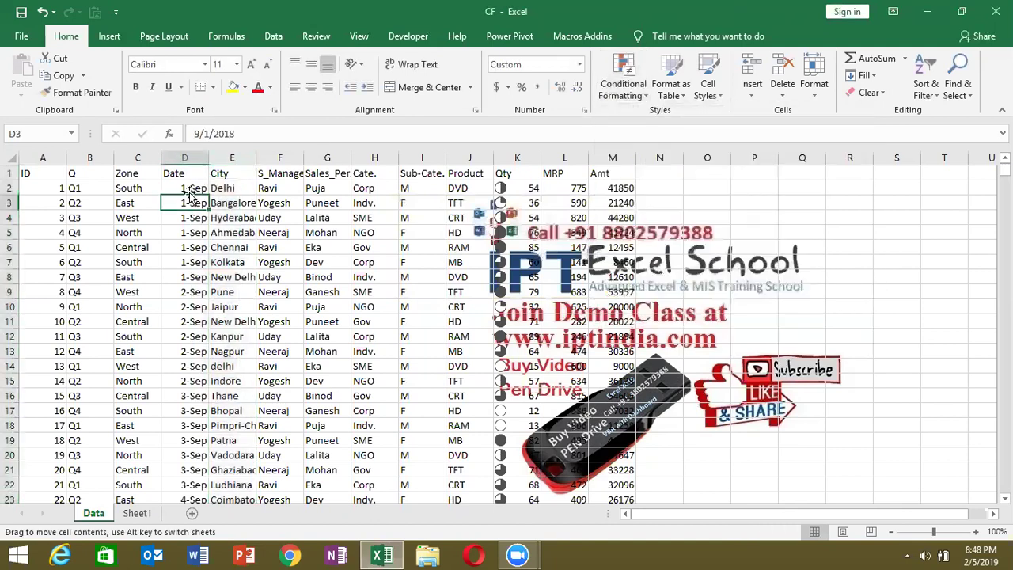
click(192, 190)
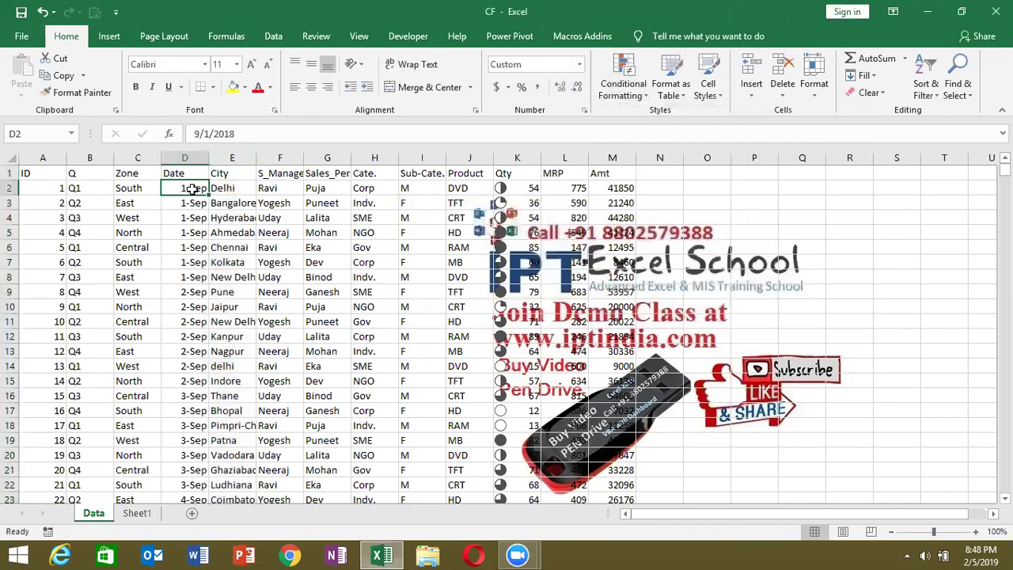
text(2/1)
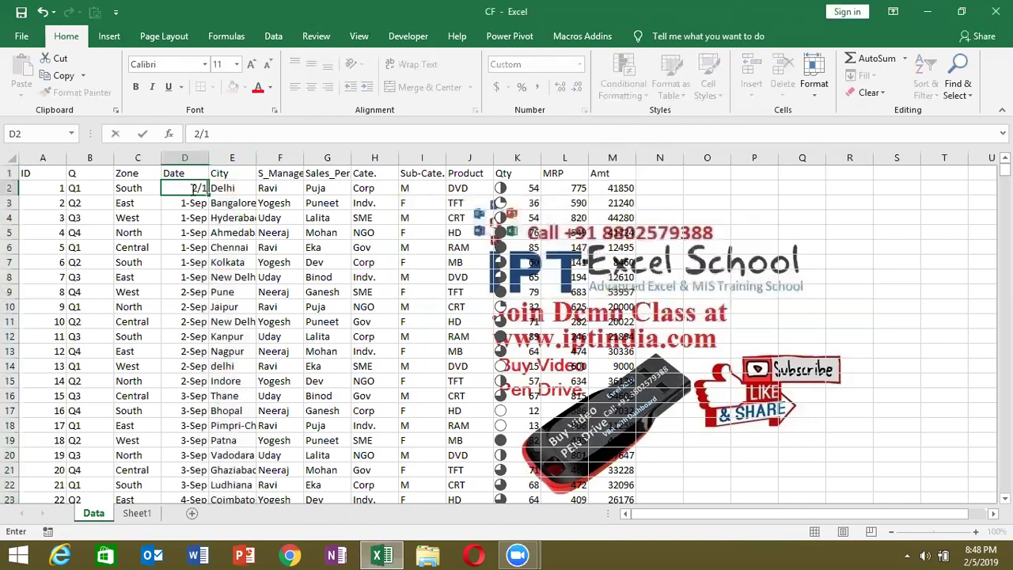
key(Return)
click(202, 188)
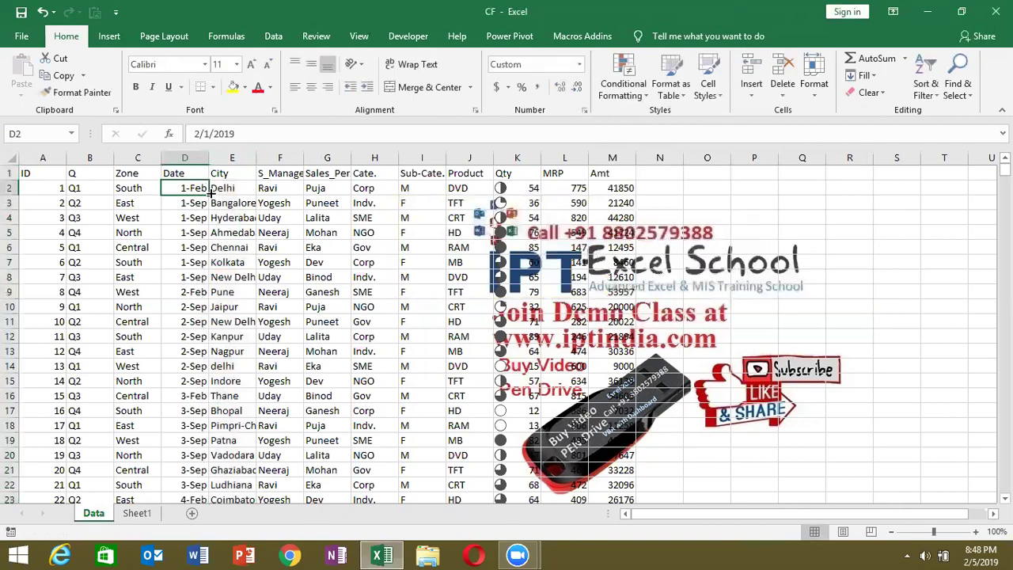
double_click(208, 194)
Preview an A Date Occurring (Yesterday) rule on the Date column, then close it
click(185, 157)
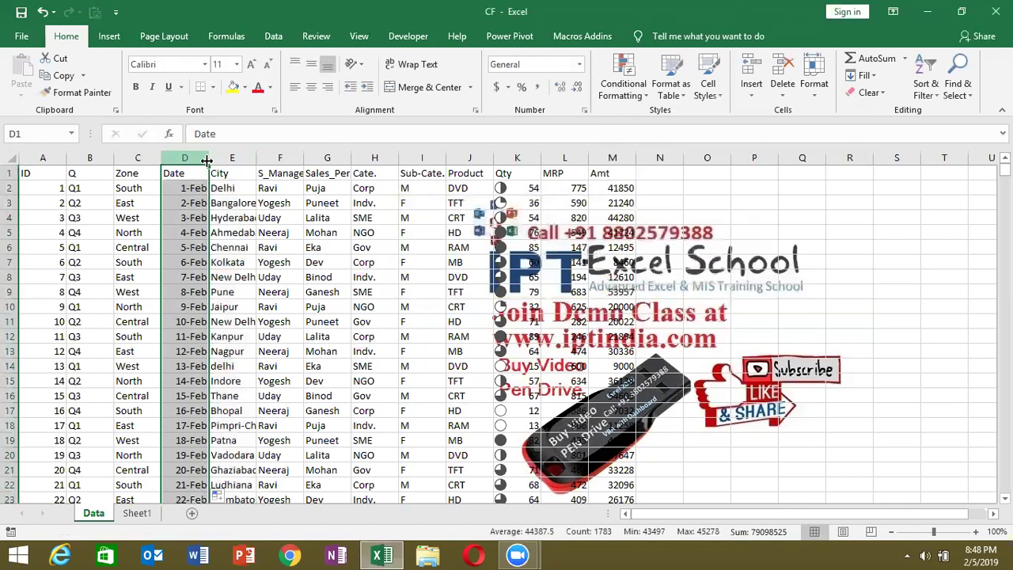
click(622, 89)
mouse_move(656, 190)
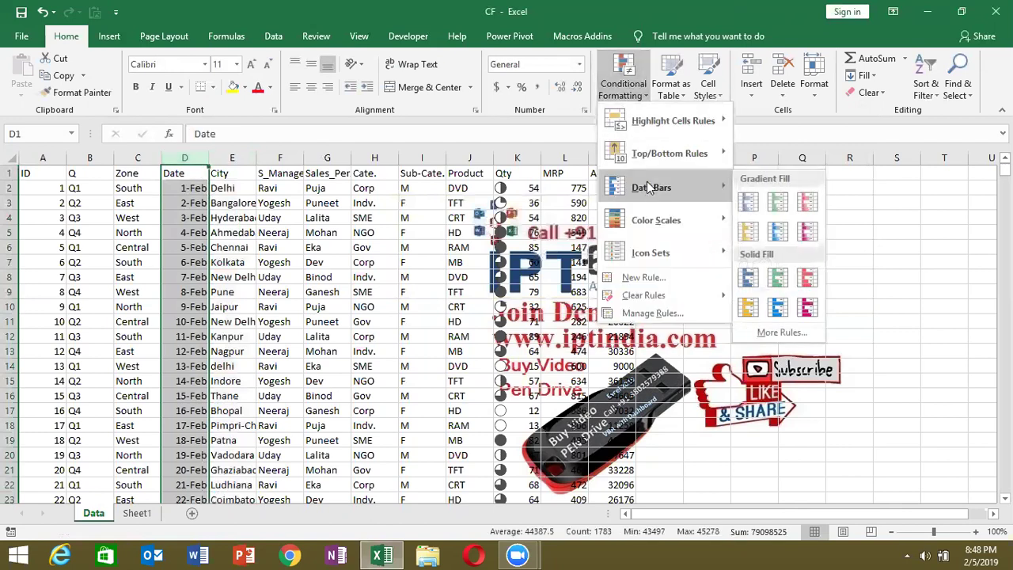
mouse_move(714, 127)
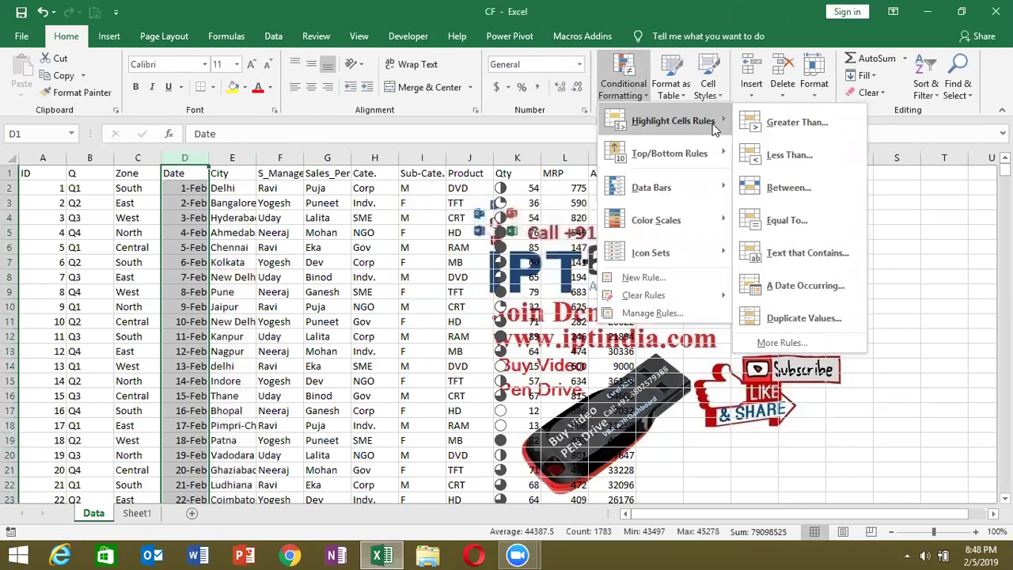
click(788, 289)
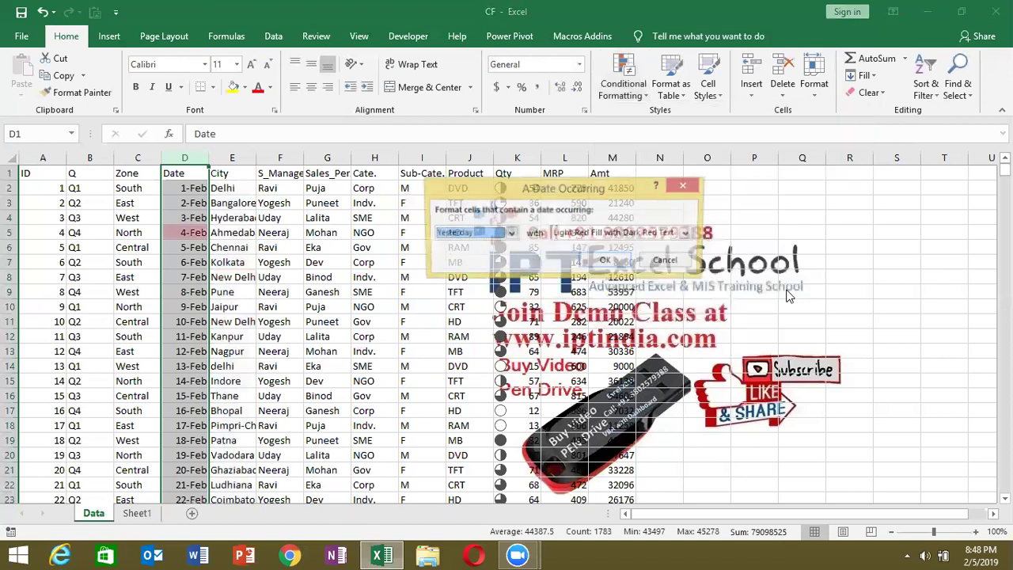
click(686, 185)
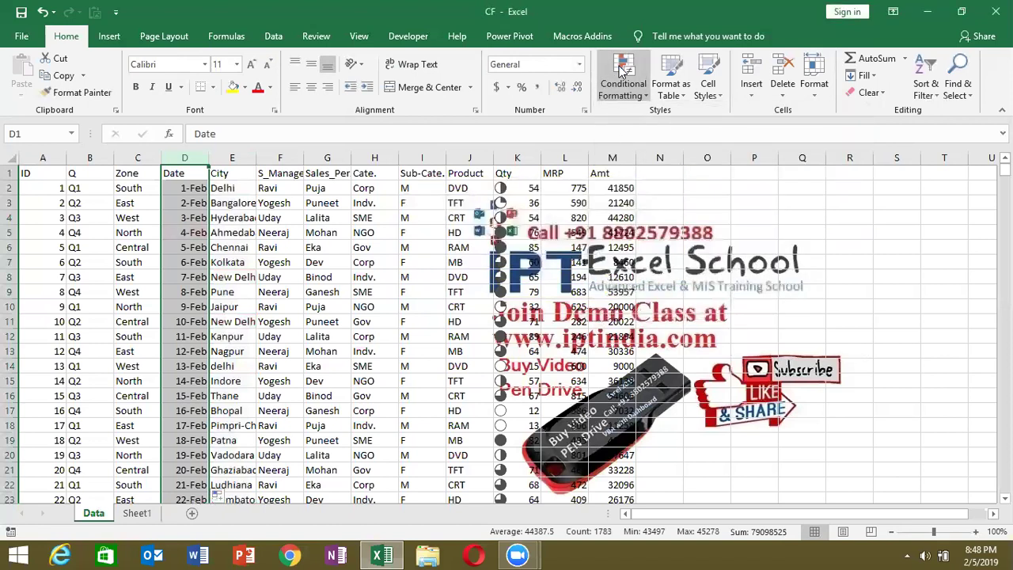
click(629, 94)
mouse_move(647, 125)
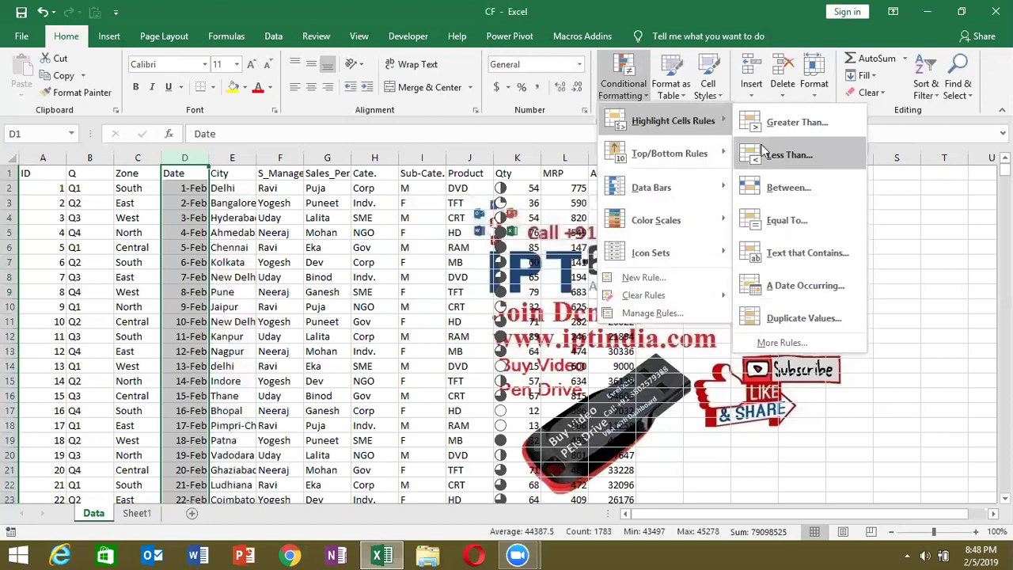
click(775, 220)
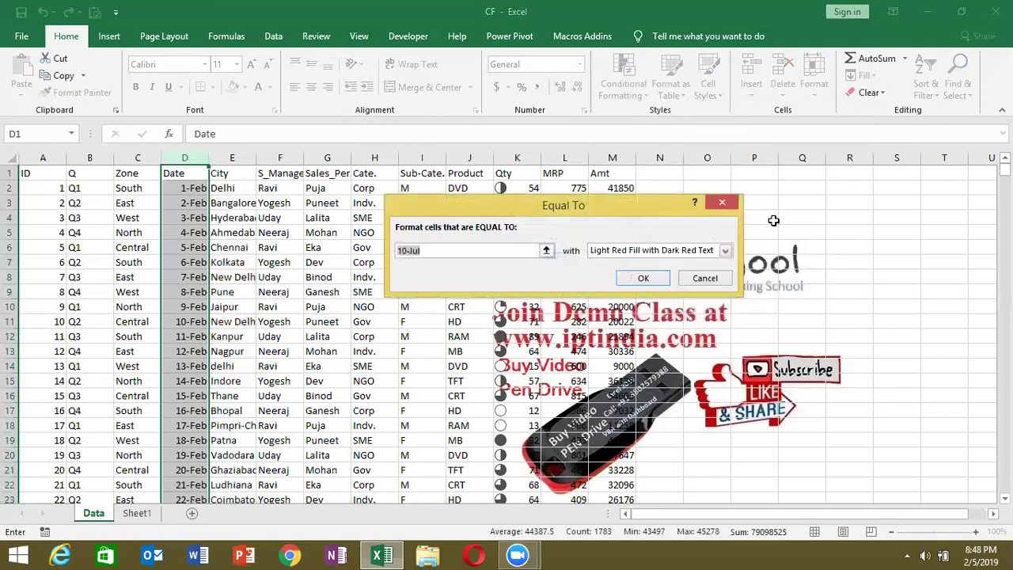
text(2/5)
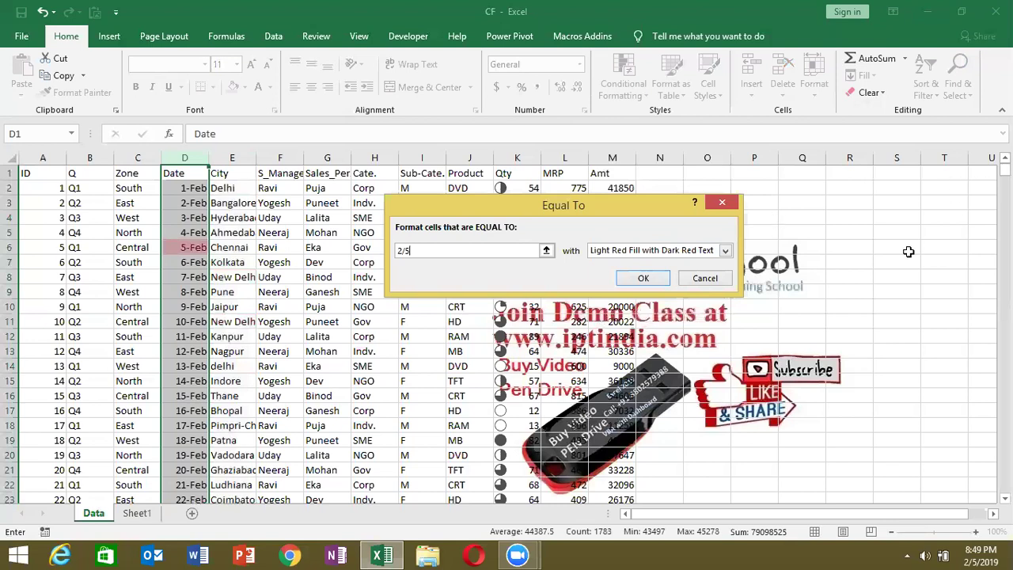
click(706, 279)
click(614, 93)
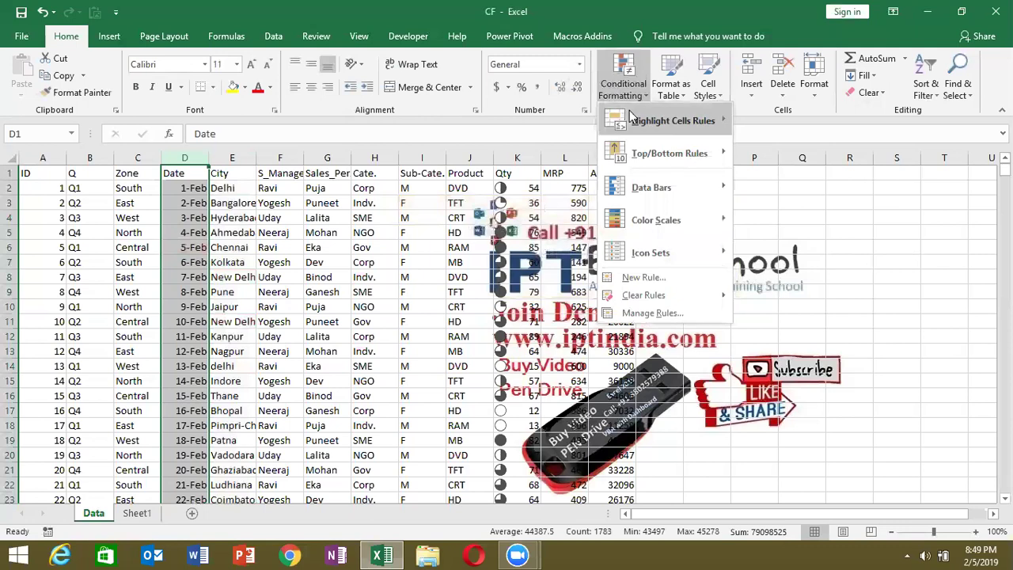
Start an A Date Occurring rule and preview Today, Tomorrow and In the last 7 days
mouse_move(637, 121)
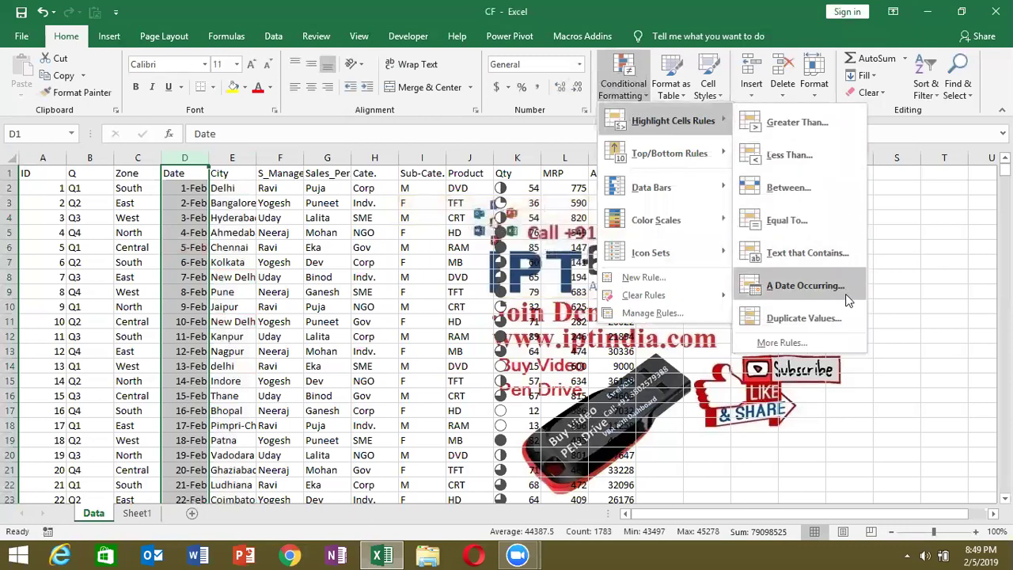
click(847, 299)
click(464, 233)
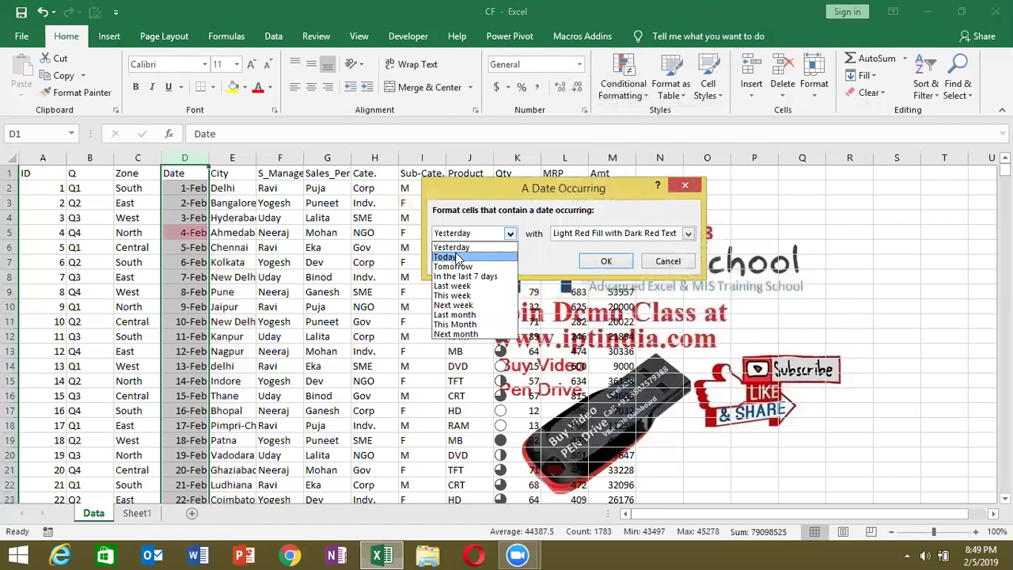
click(458, 261)
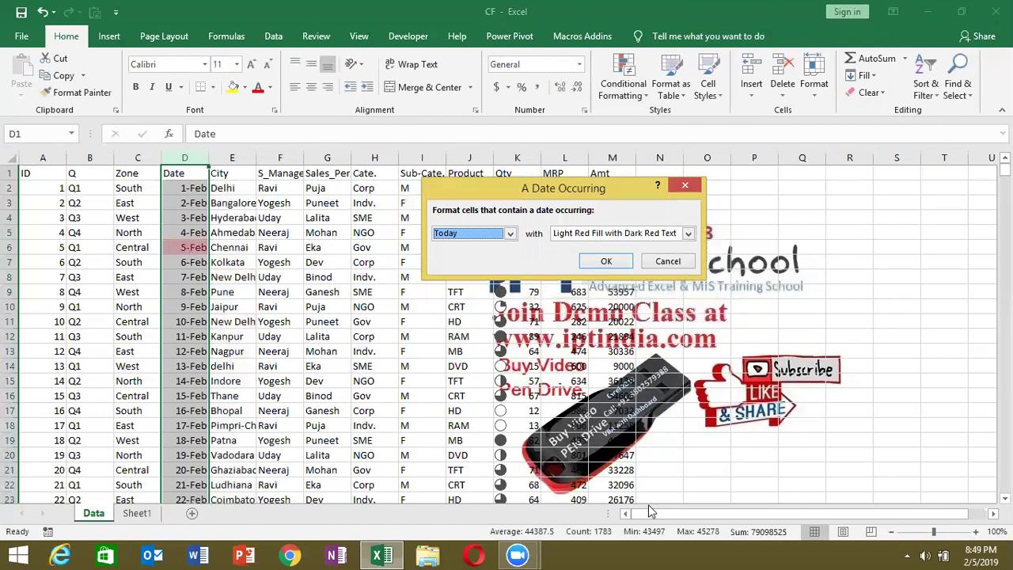
mouse_move(973, 552)
click(510, 234)
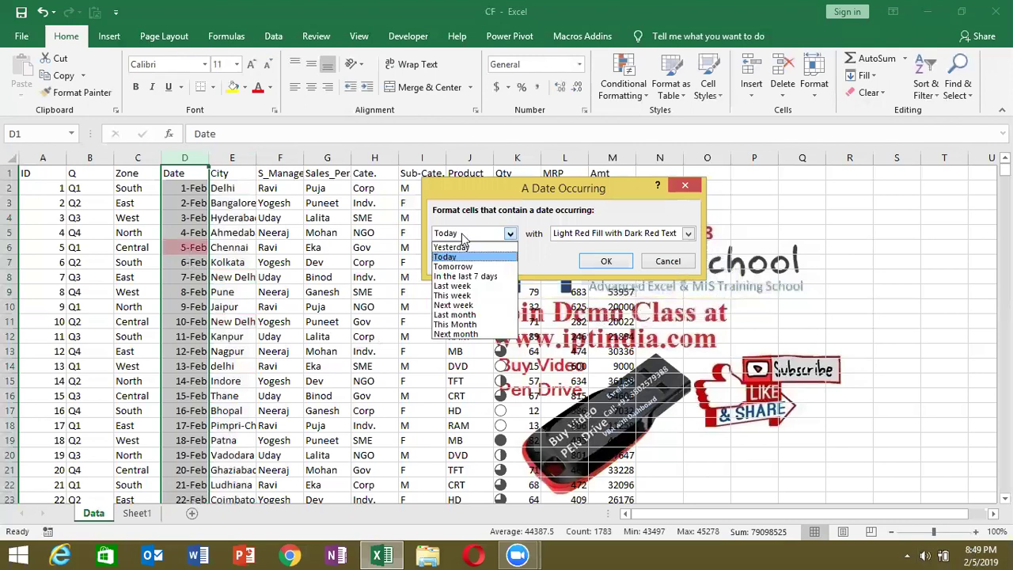
click(461, 266)
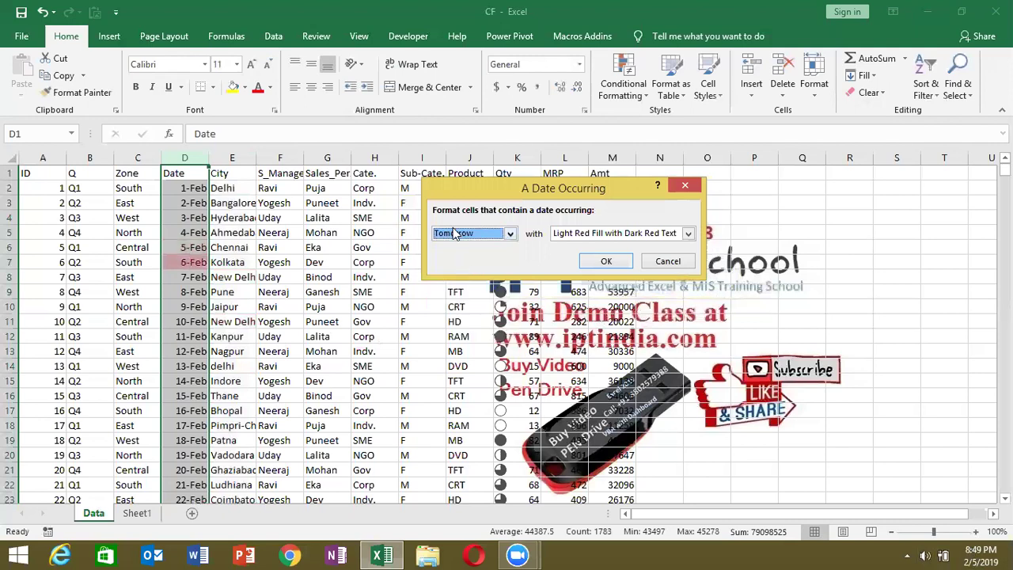
click(455, 233)
click(463, 275)
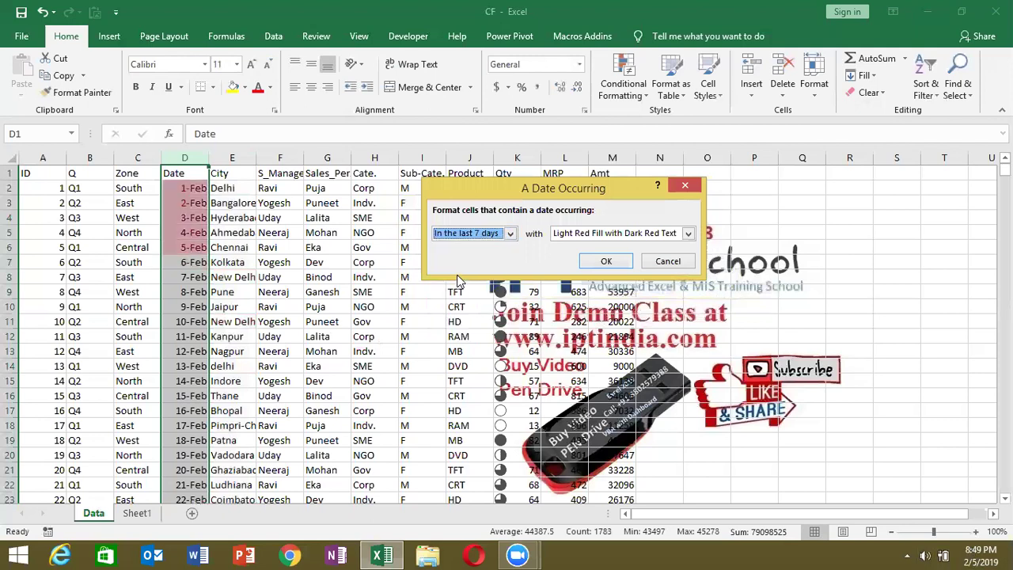
Preview Last week, then This week (3-Feb to 9-Feb), and cancel the rule
click(461, 235)
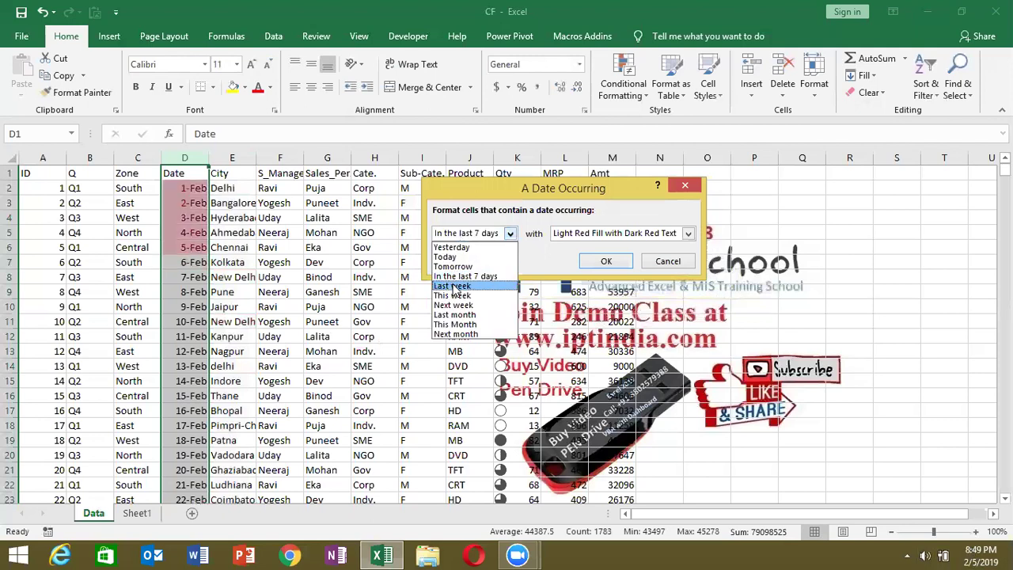
click(453, 286)
click(461, 234)
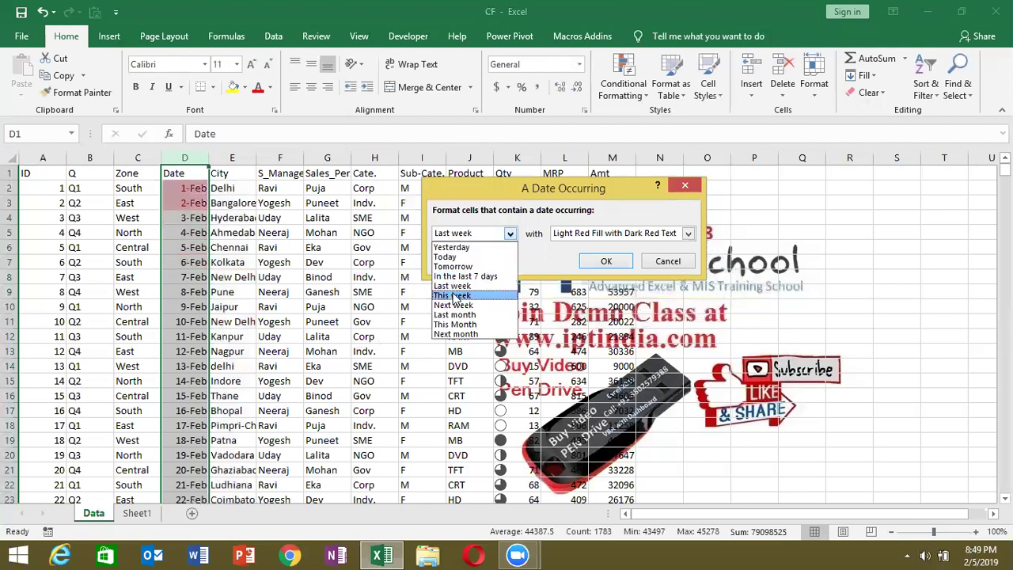
click(454, 296)
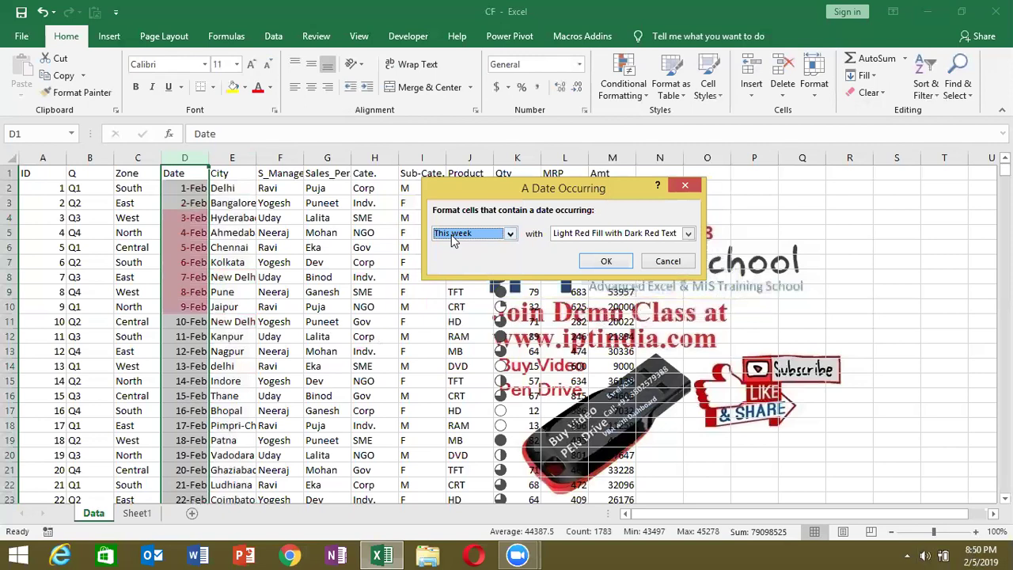
click(463, 236)
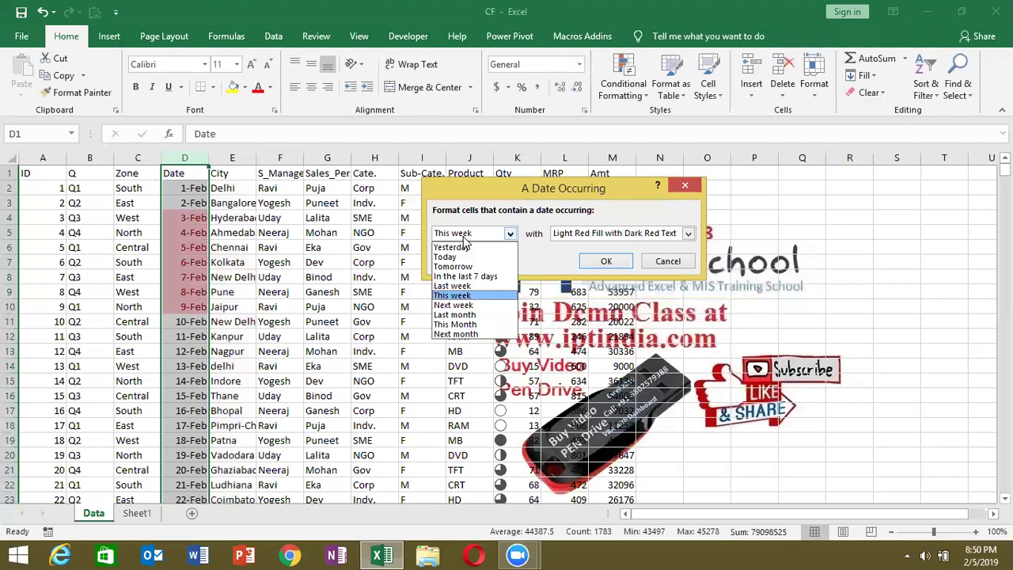
click(660, 267)
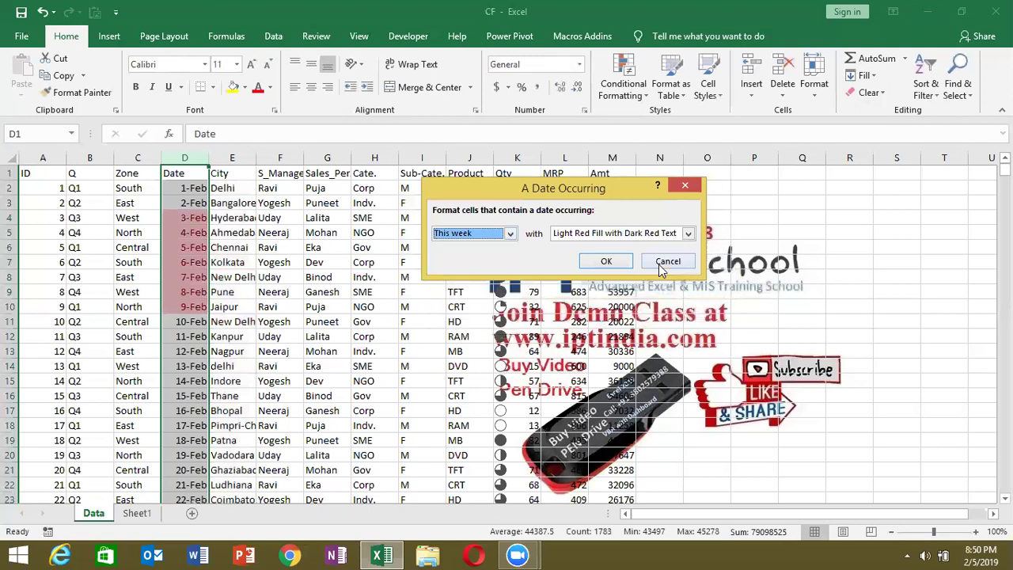
click(665, 261)
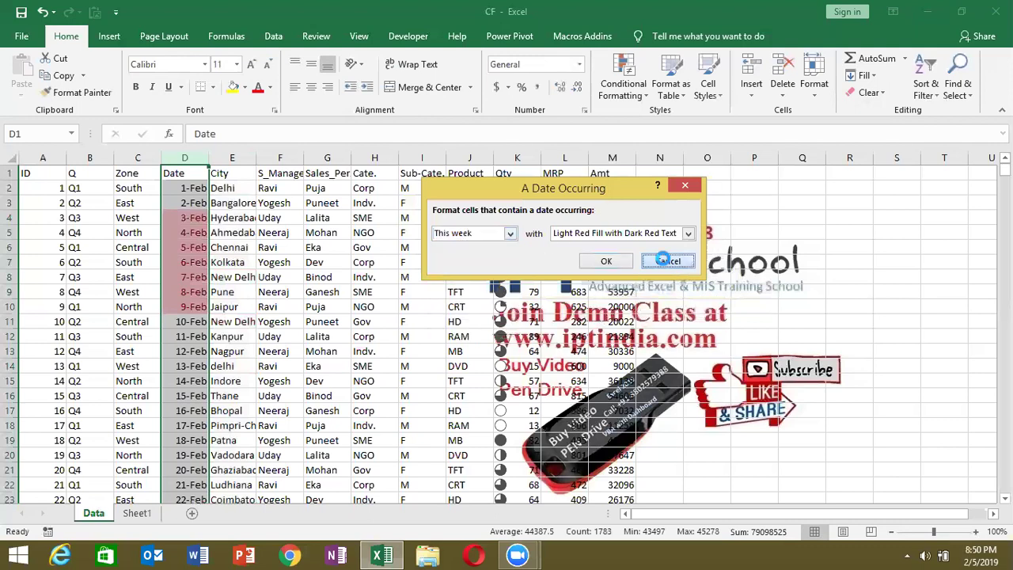
Preview Duplicate, then Unique, highlighting on sales person names G2:G15, and cancel it
click(623, 79)
mouse_move(665, 127)
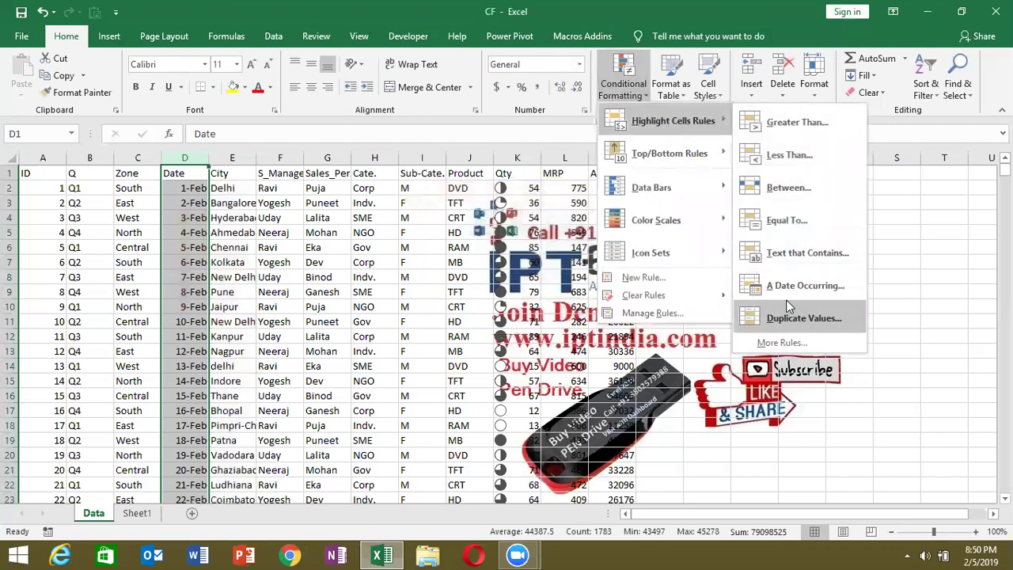
click(290, 171)
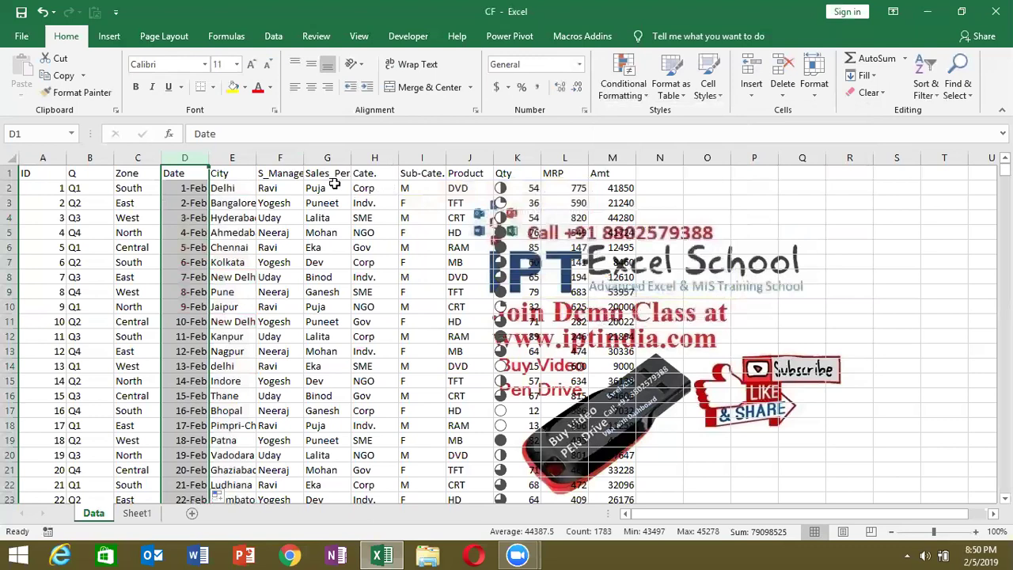
drag(324, 187, 324, 383)
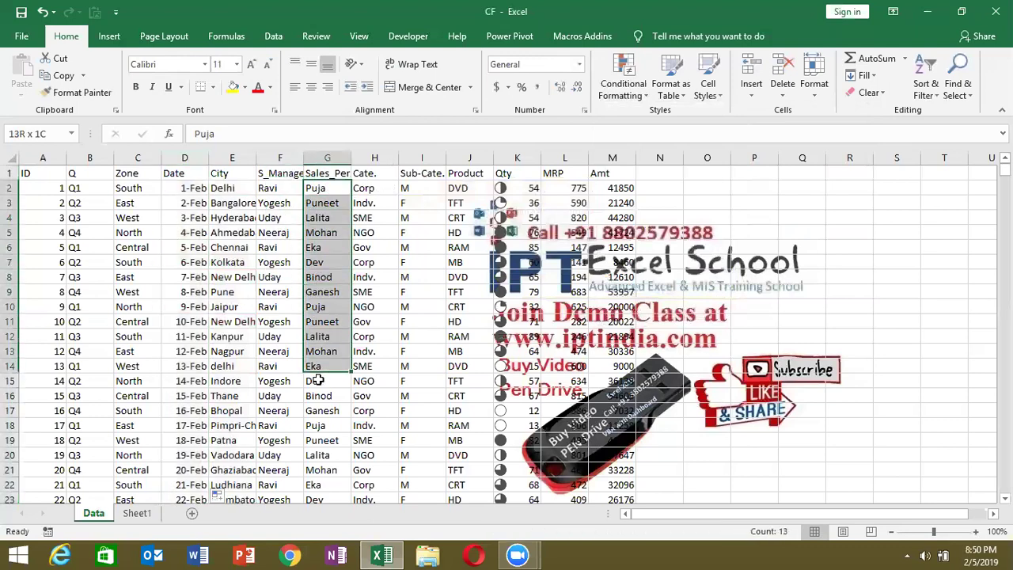
click(623, 83)
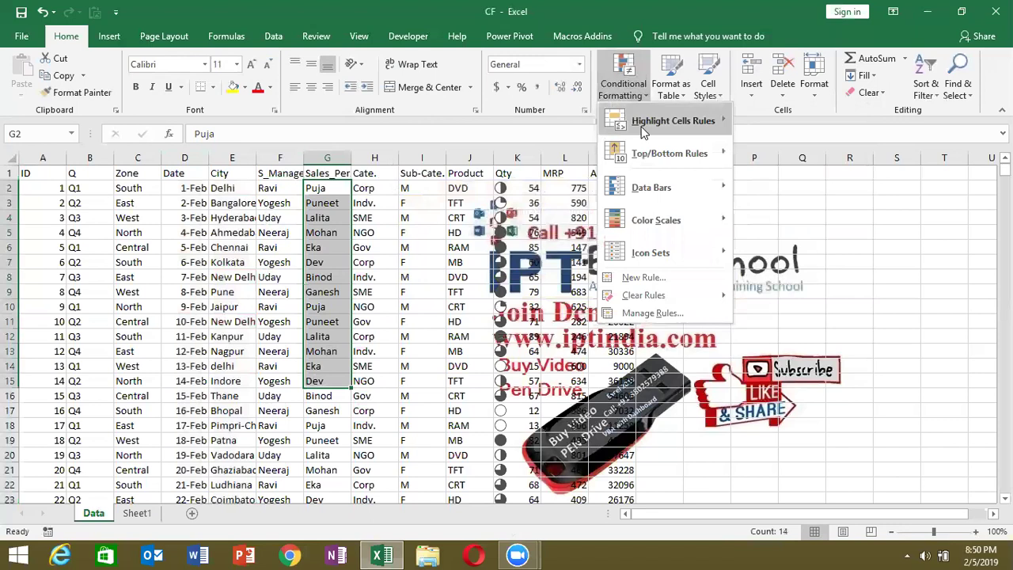
mouse_move(665, 124)
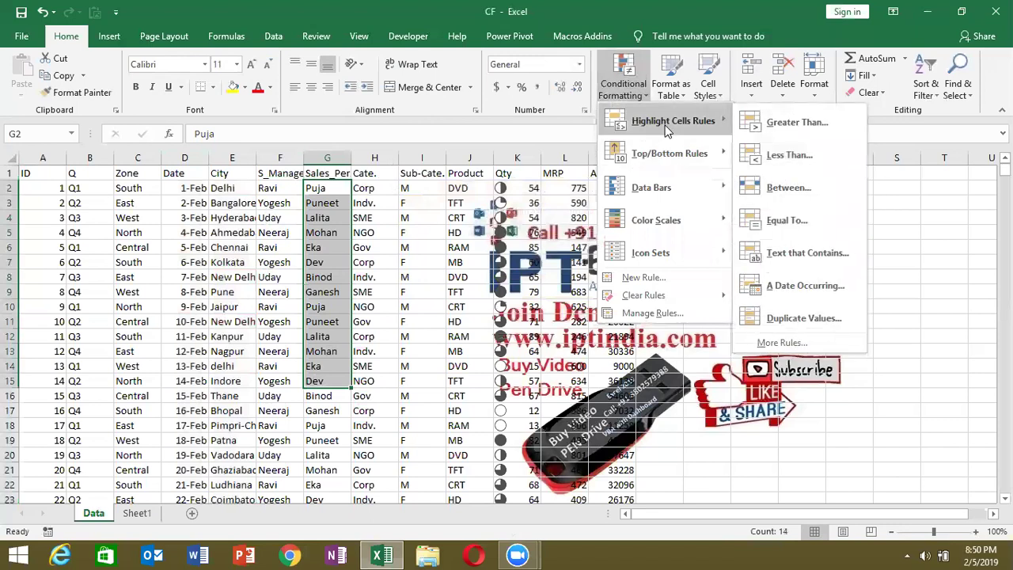
click(804, 318)
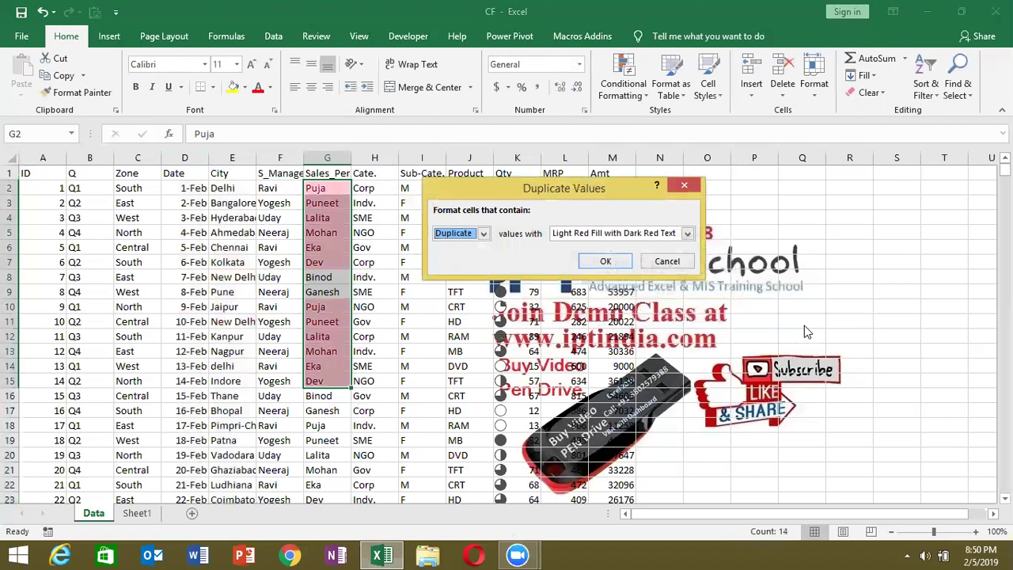
click(440, 234)
click(441, 255)
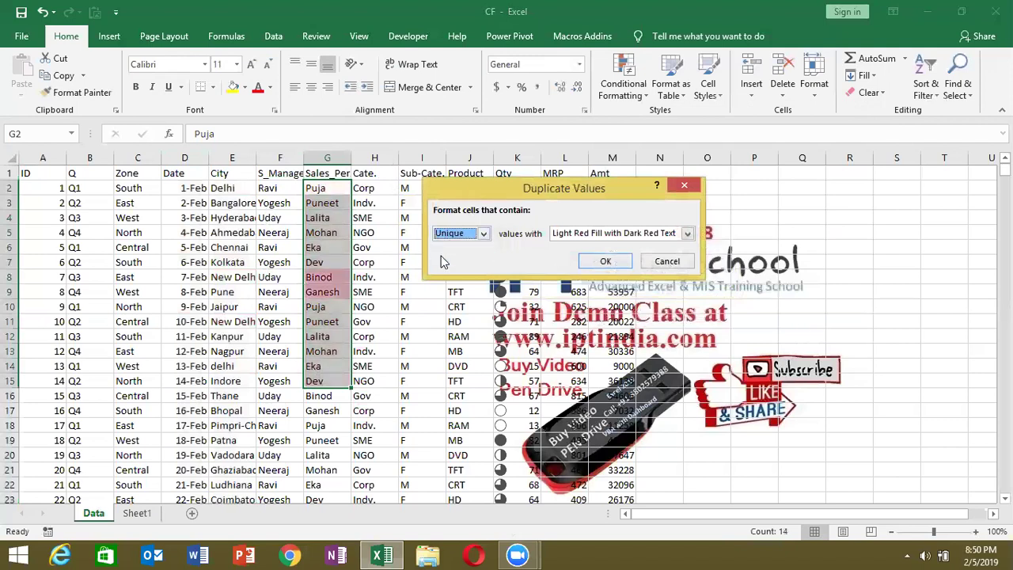
key(Escape)
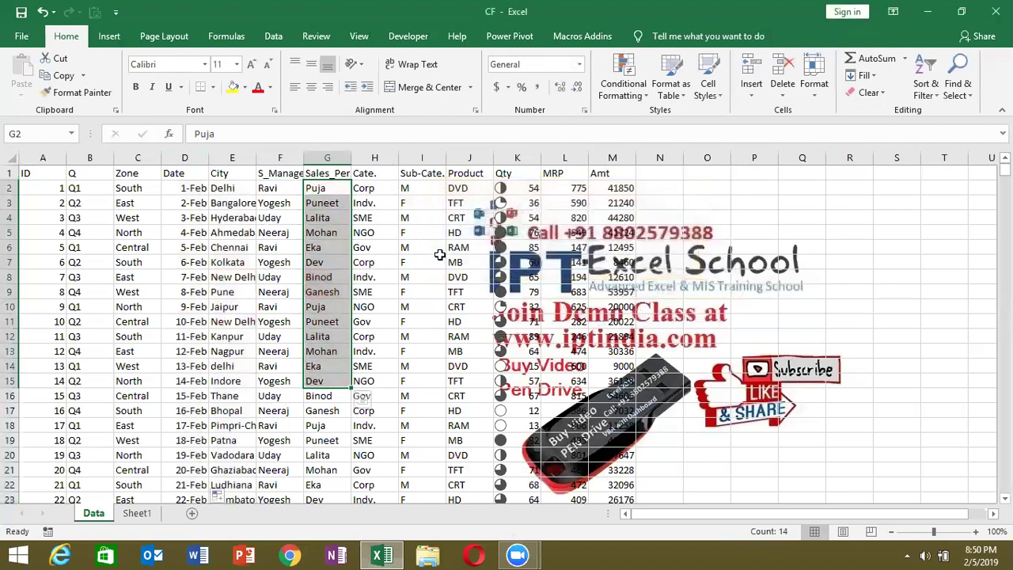
Add a new worksheet and enter the heading Mobile in A1
click(193, 514)
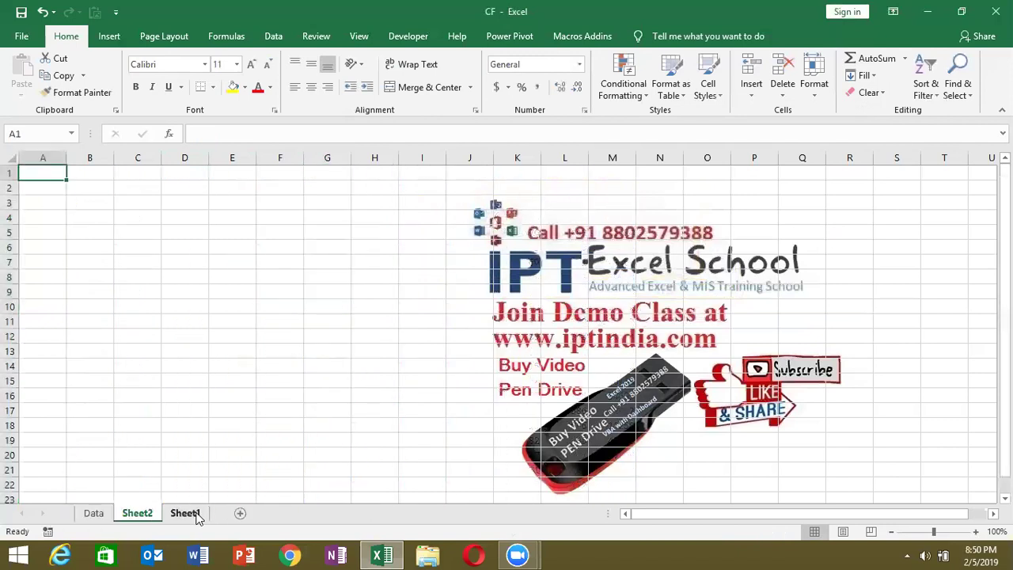
text(Mobile)
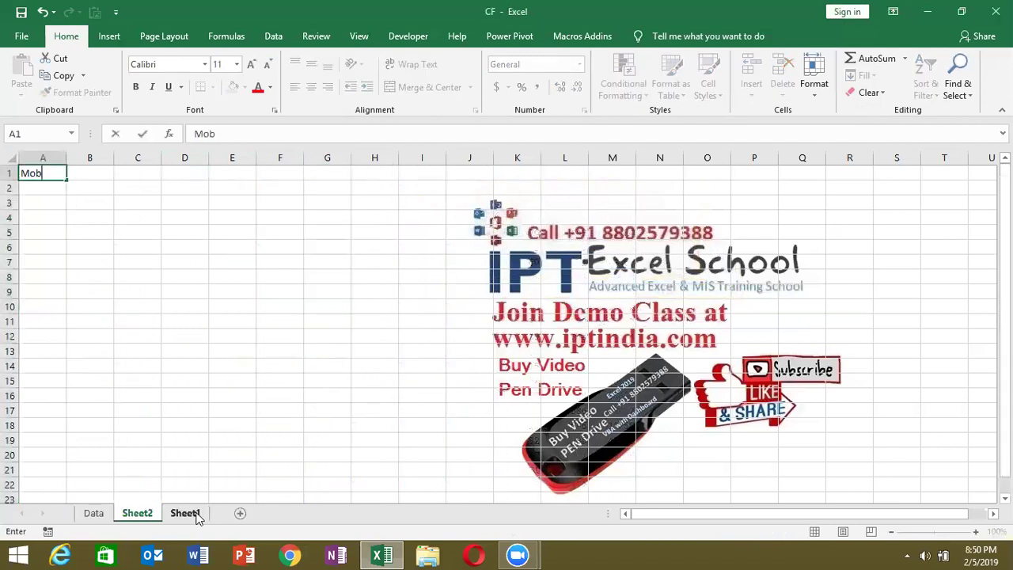
key(Return)
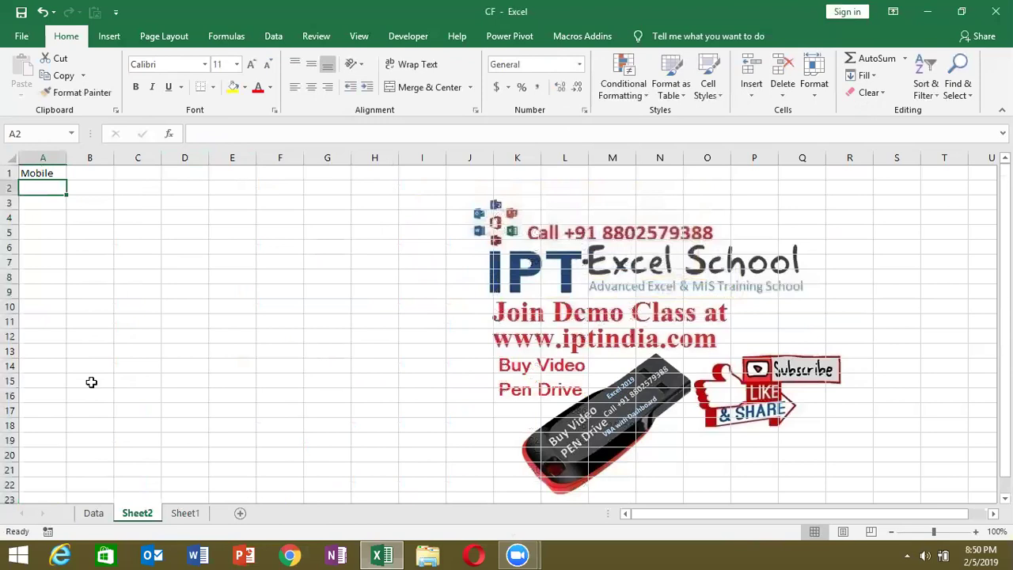
Select column A and apply a Duplicate Values light red highlight rule to it
click(45, 162)
right_click(45, 163)
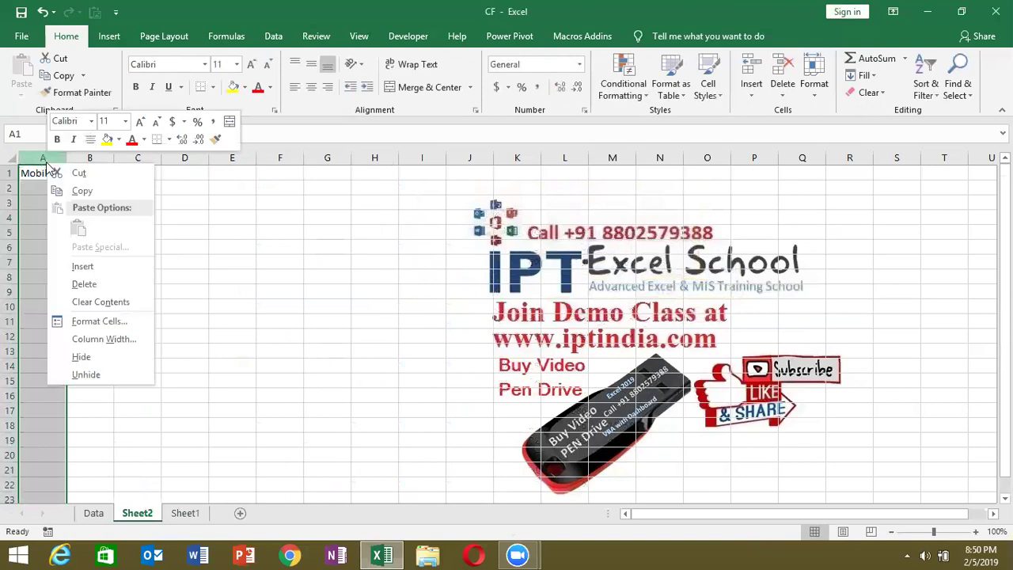
click(105, 317)
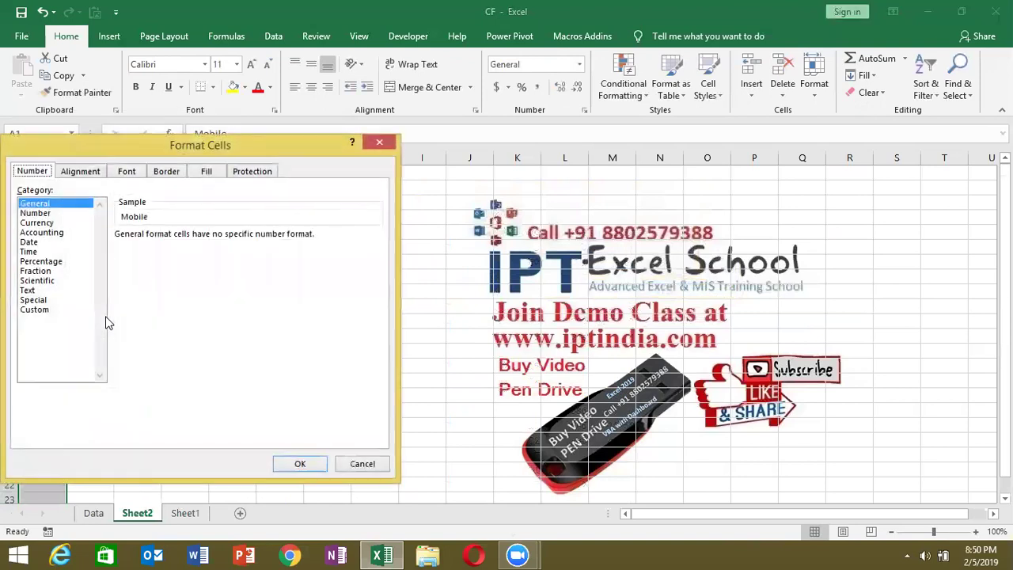
key(Escape)
click(625, 85)
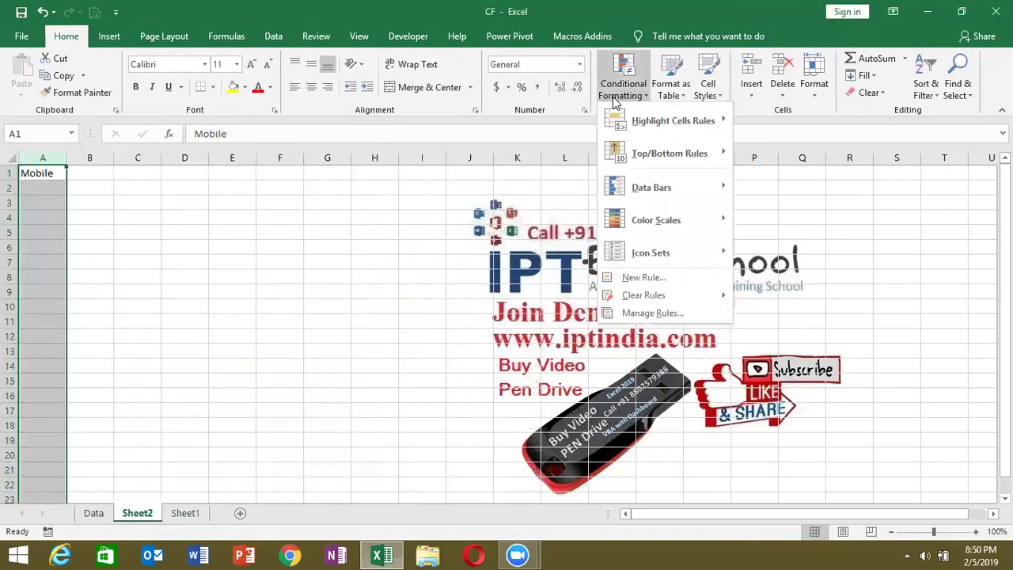
mouse_move(645, 118)
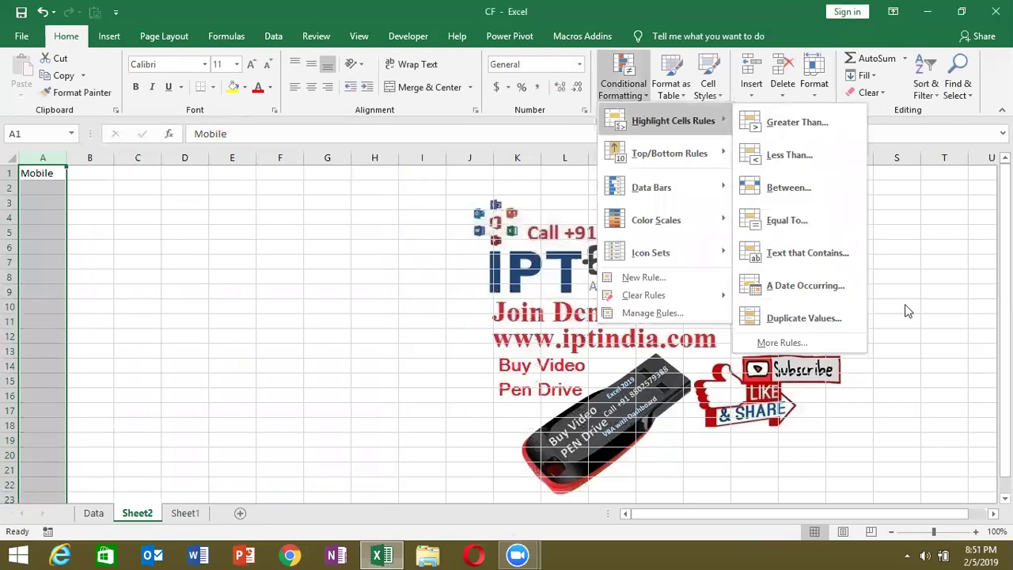
click(823, 326)
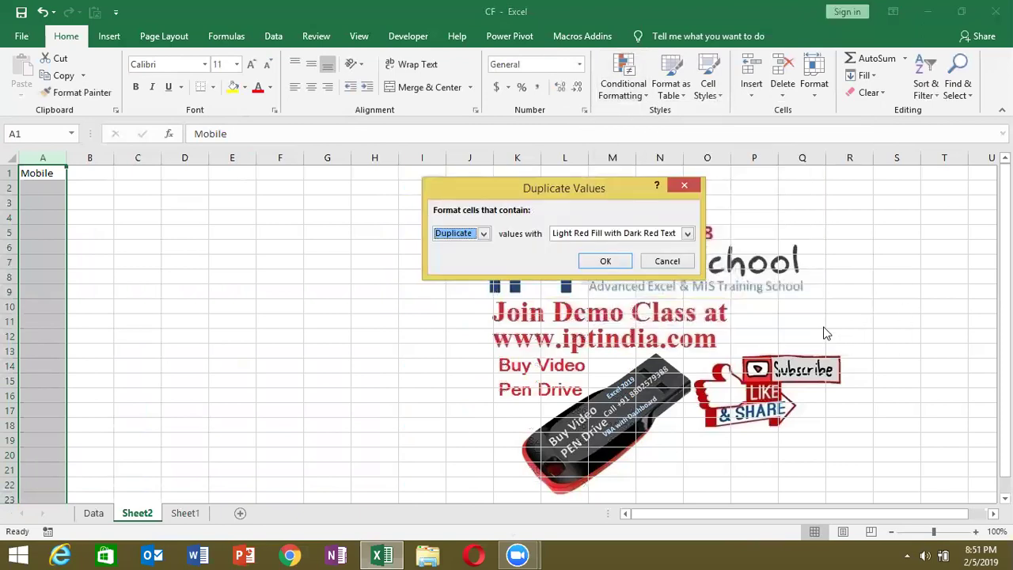
click(606, 260)
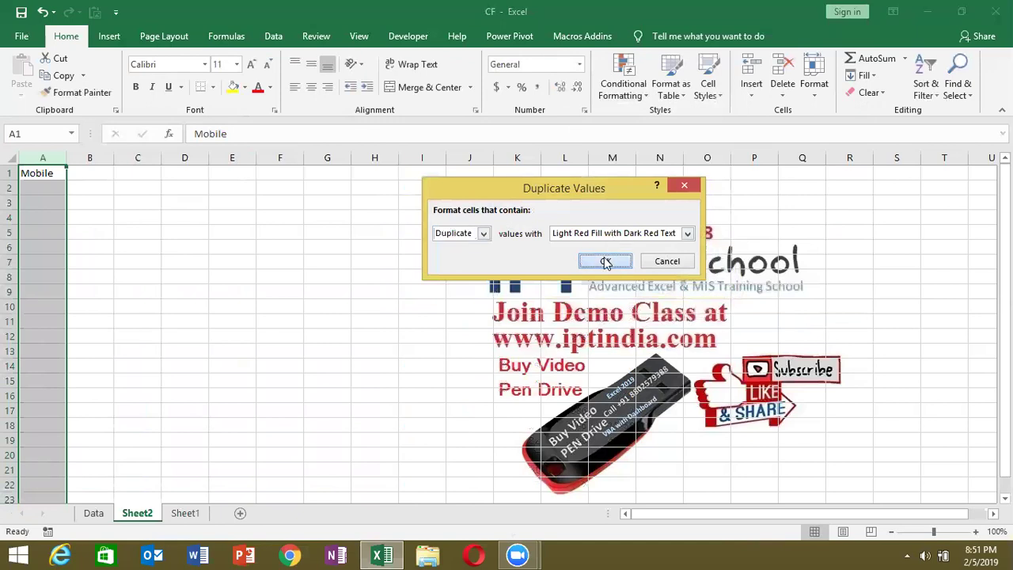
Enter a 10-digit mobile number in A2 and move down column A
click(61, 190)
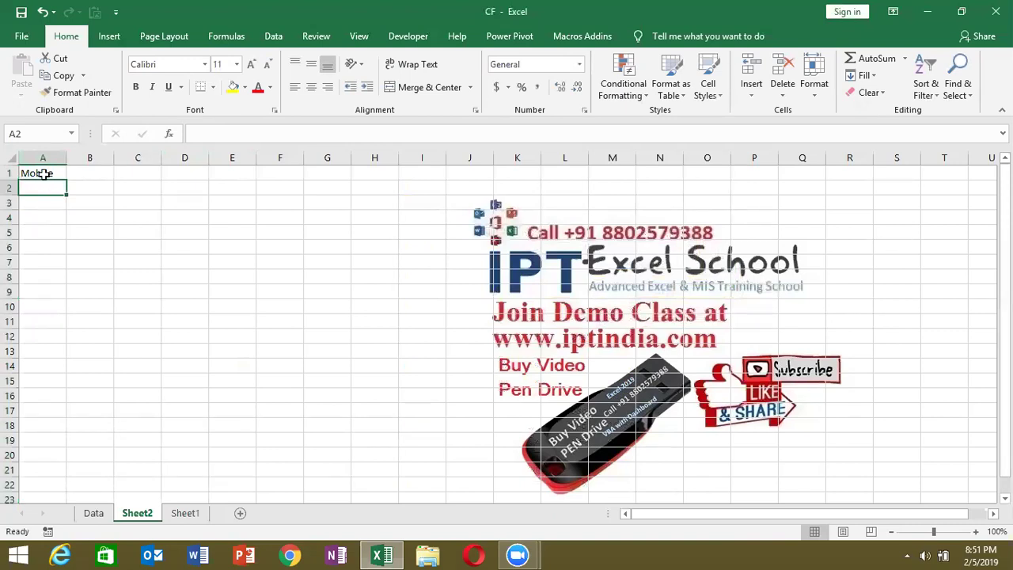
key(Return)
key(Return)
key(Down)
key(Down)
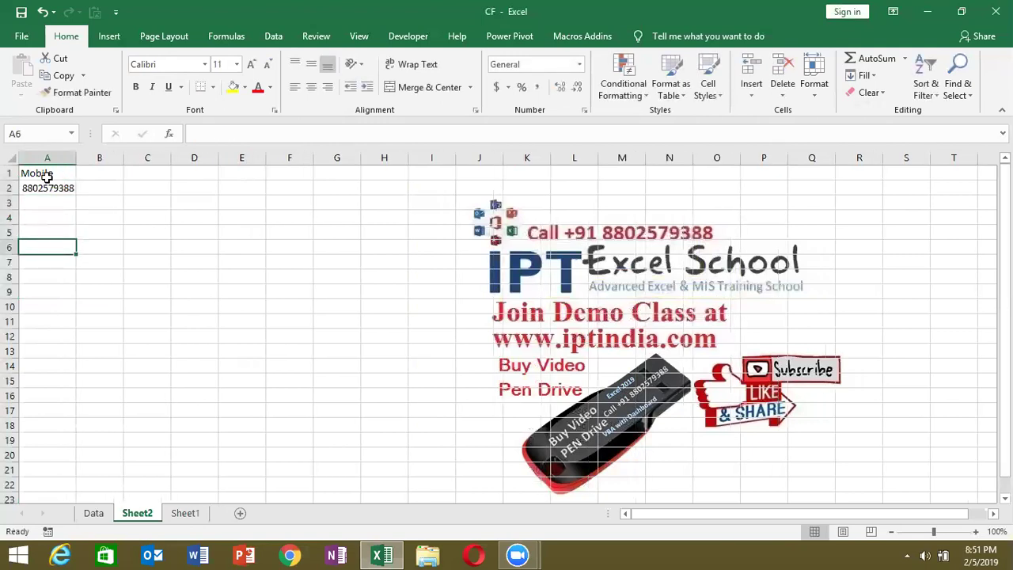
key(Return)
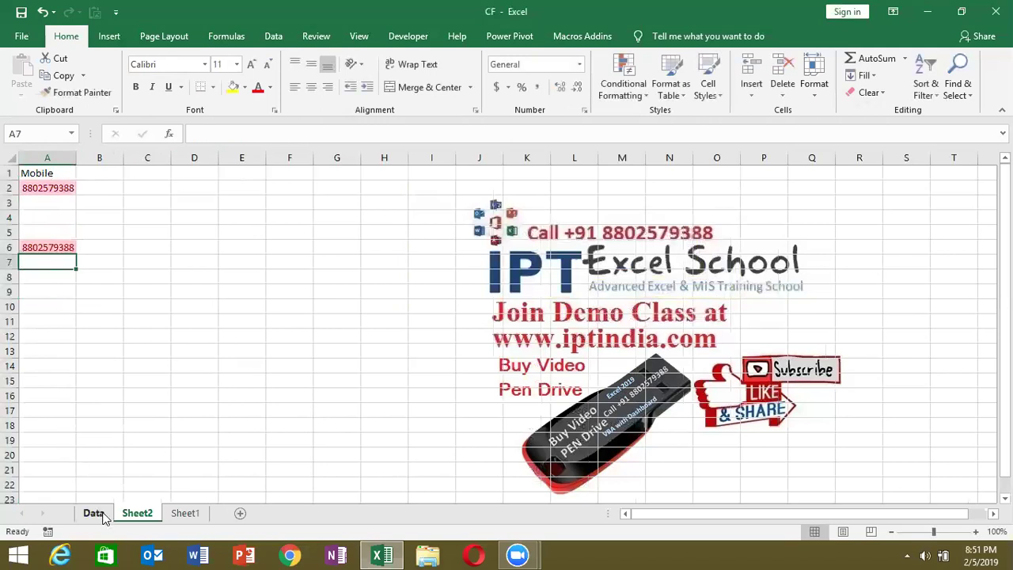
Return to the Data sheet, select H2, and browse the Highlight Cells and Top/Bottom rule menus
click(94, 513)
click(366, 192)
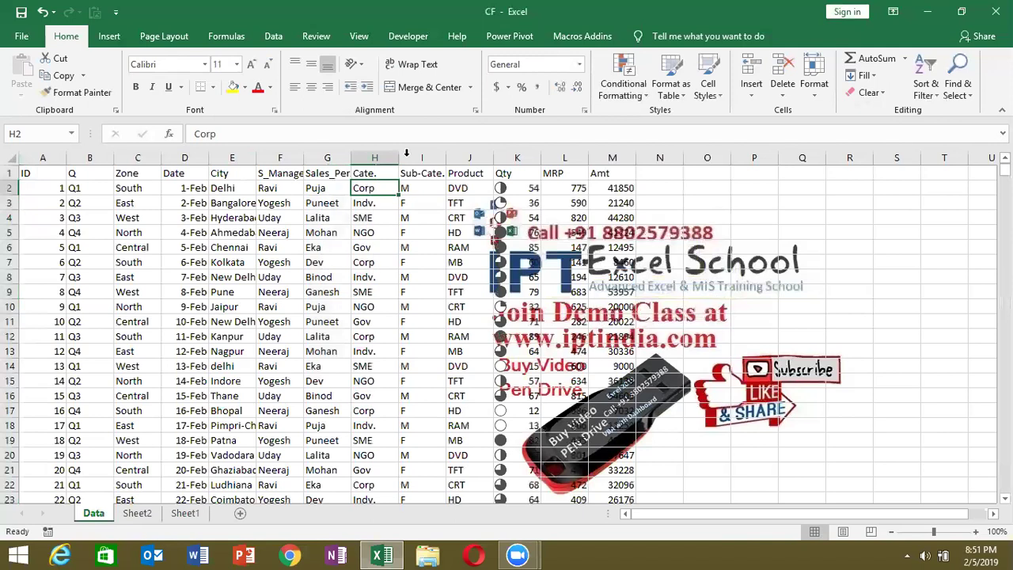
click(623, 79)
mouse_move(643, 117)
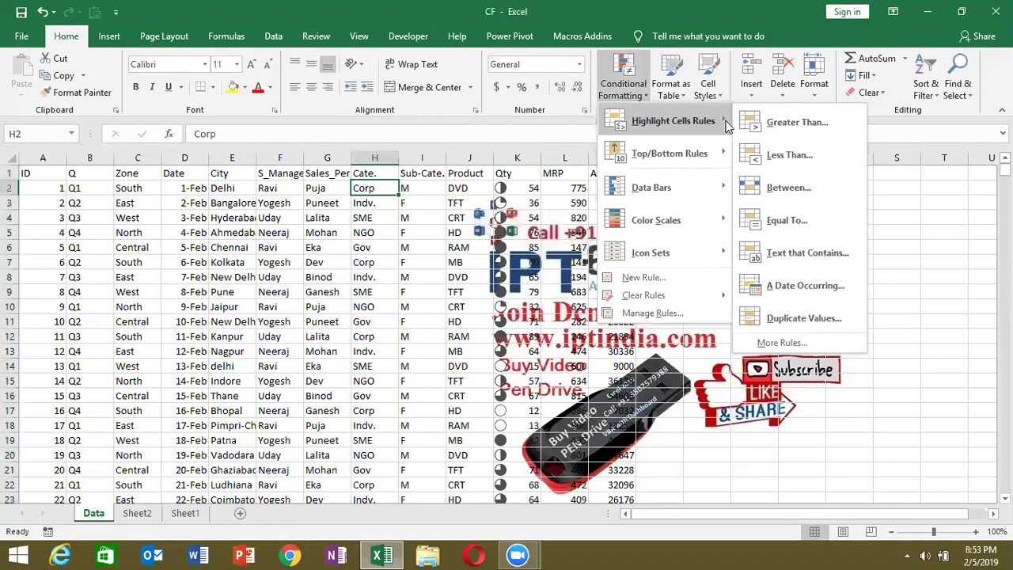
mouse_move(693, 152)
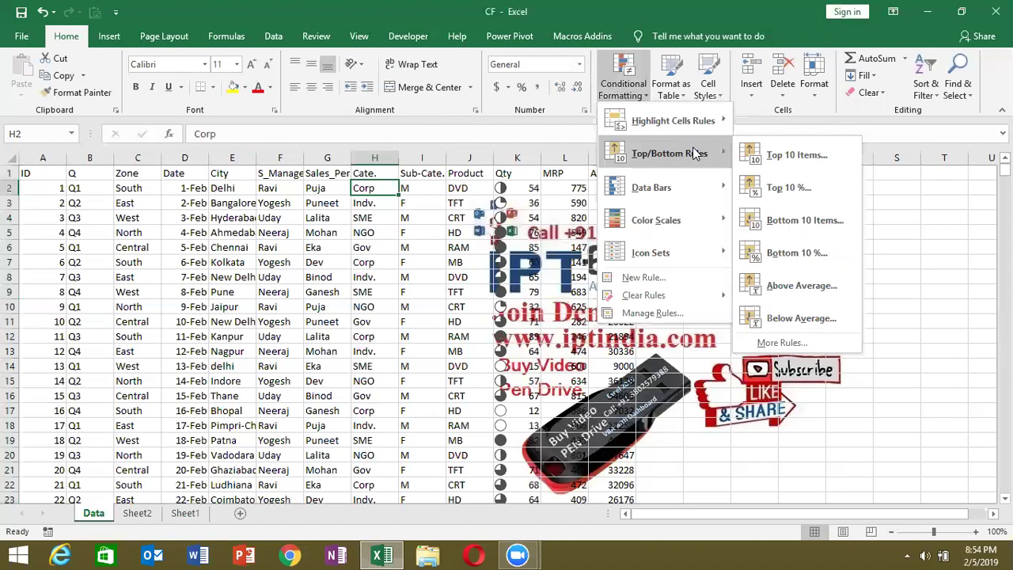
Select Qty column K and set a Top Items rule for the top 100 values with light red fill
click(539, 168)
click(524, 157)
click(622, 83)
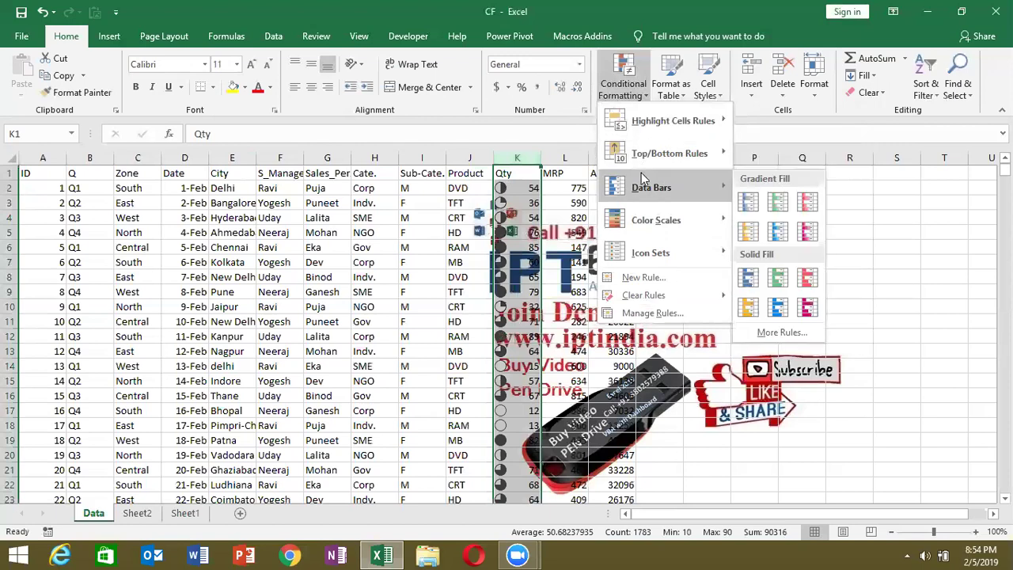
mouse_move(656, 153)
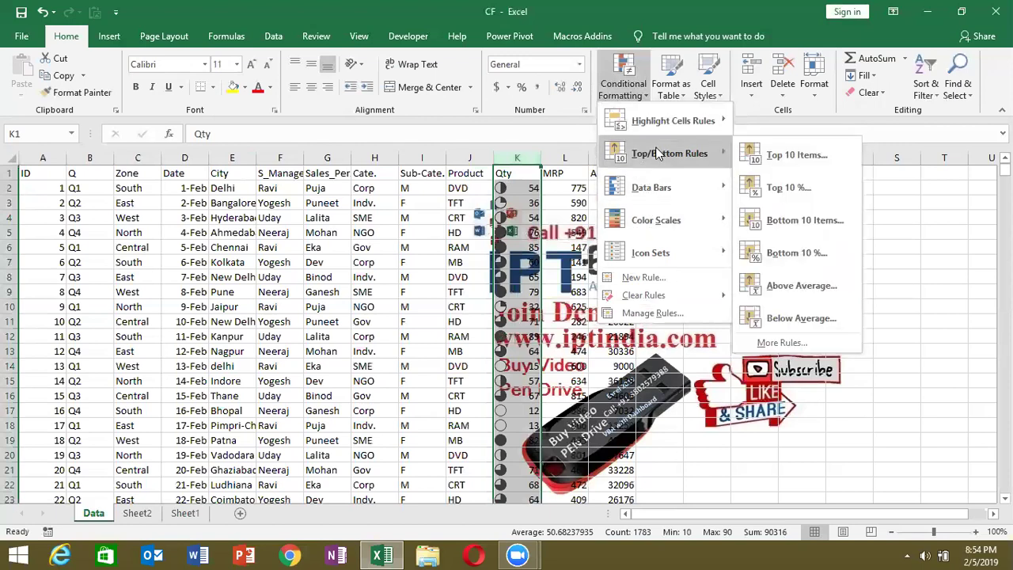
click(765, 158)
drag(469, 232, 458, 233)
text(100)
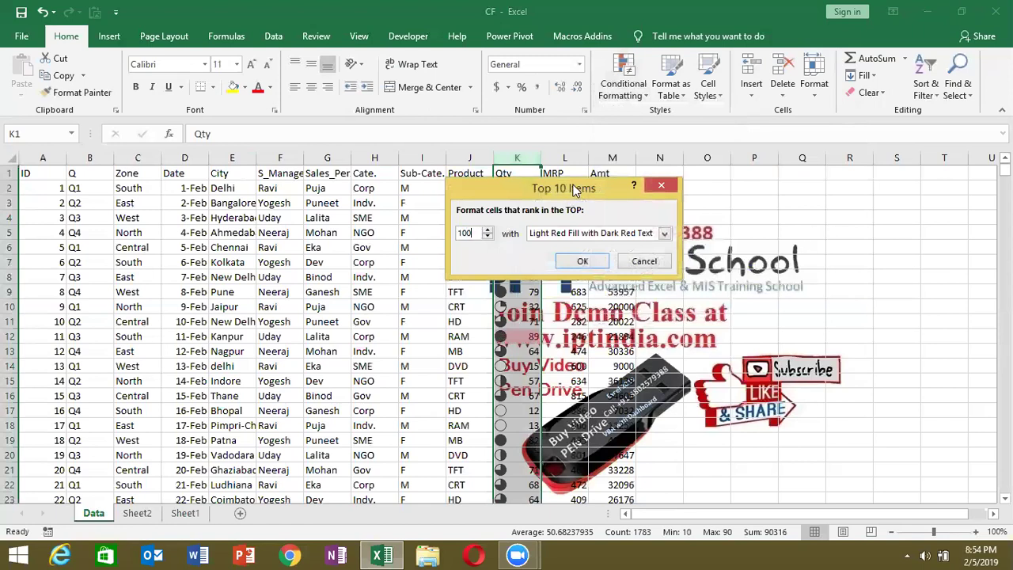
drag(576, 187, 737, 183)
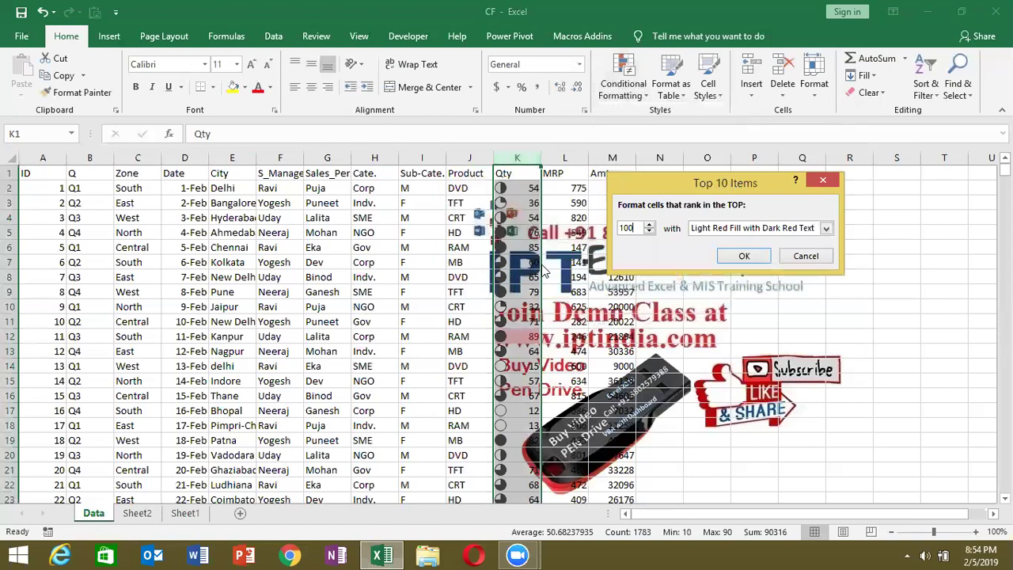
key(Return)
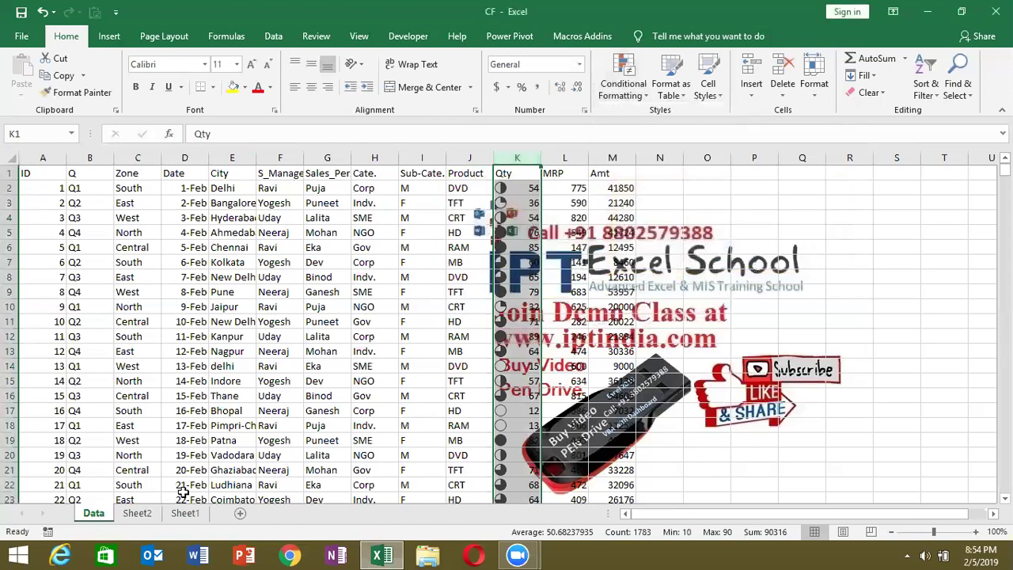
On Sheet2, enter 85, 36, 52, 65, 56, 85 and 56 down column D from D1
click(186, 514)
click(151, 513)
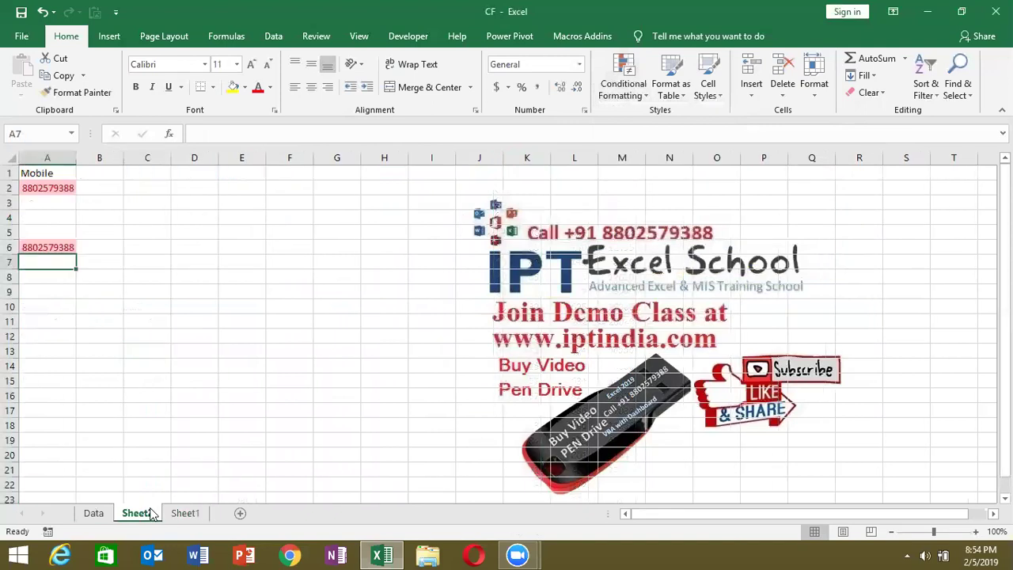
click(198, 171)
text(85)
key(Return)
text(36 52 65 56)
key(Return)
text(85)
key(Return)
text(56)
key(Return)
Apply a Top 3 Items light red highlight rule to column D
click(198, 157)
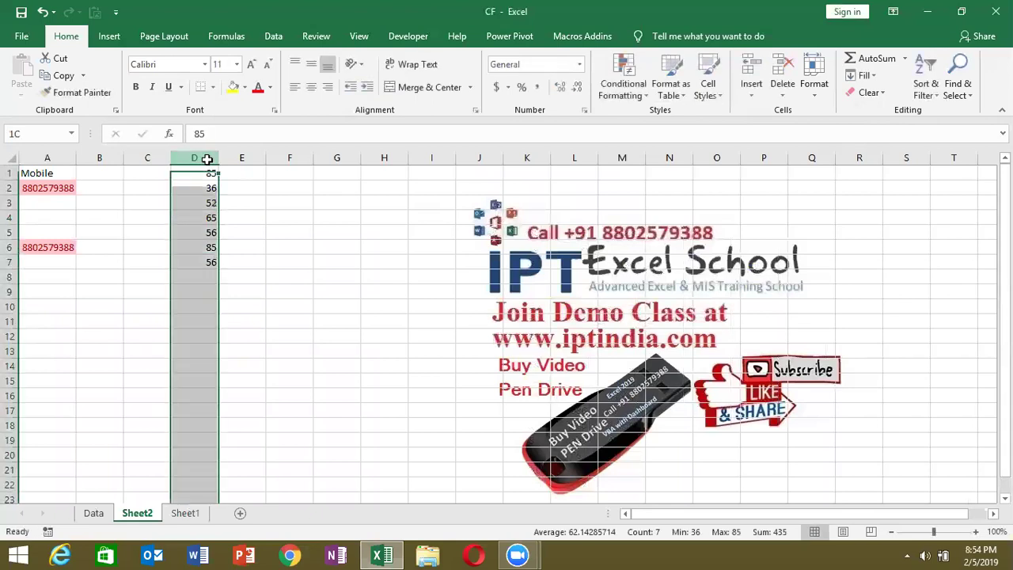
click(635, 89)
mouse_move(640, 153)
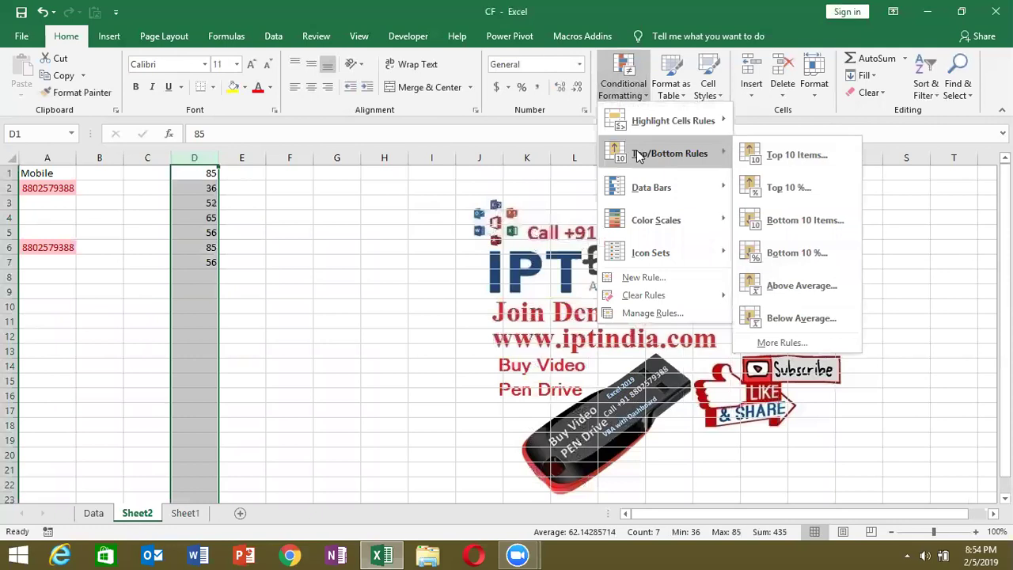
click(772, 169)
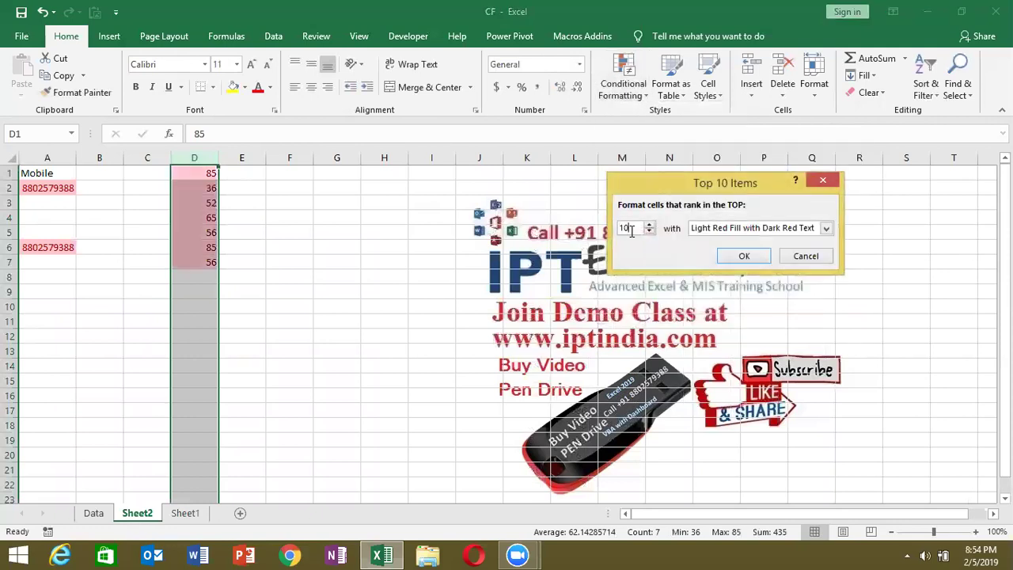
text(3)
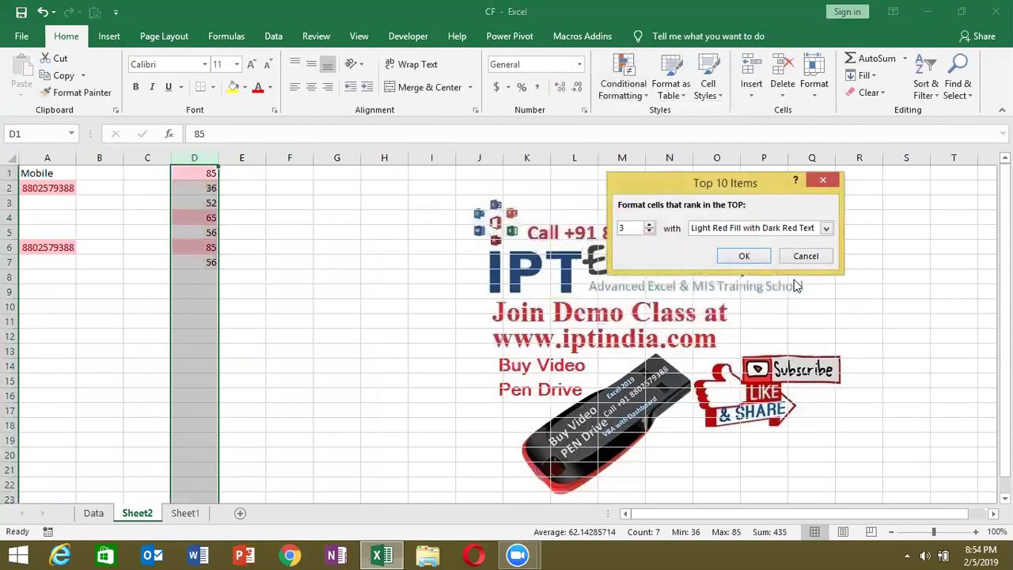
click(744, 256)
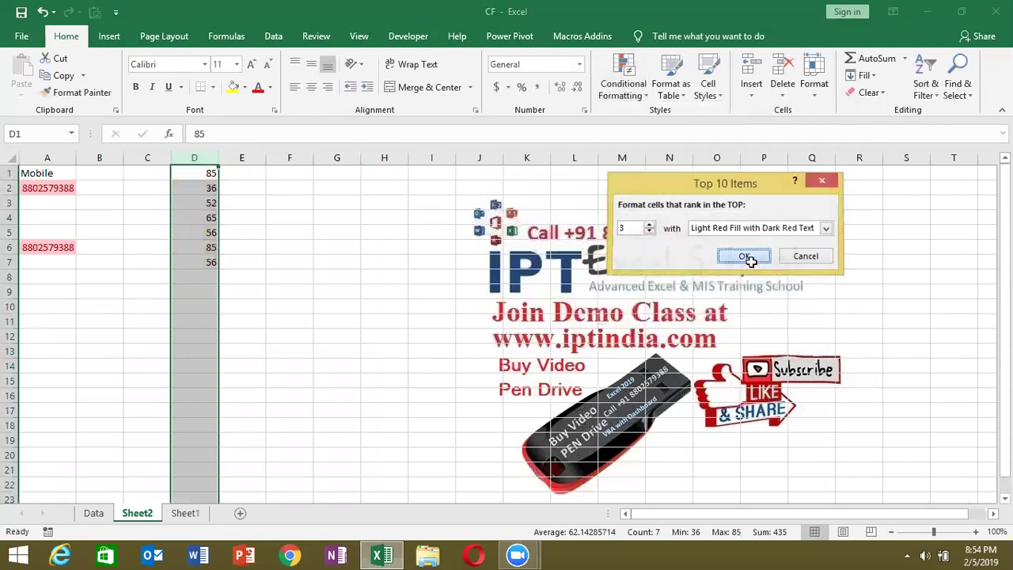
Change D4 to 85, check the highlighted D6, and return to the Data sheet
click(212, 217)
text(85)
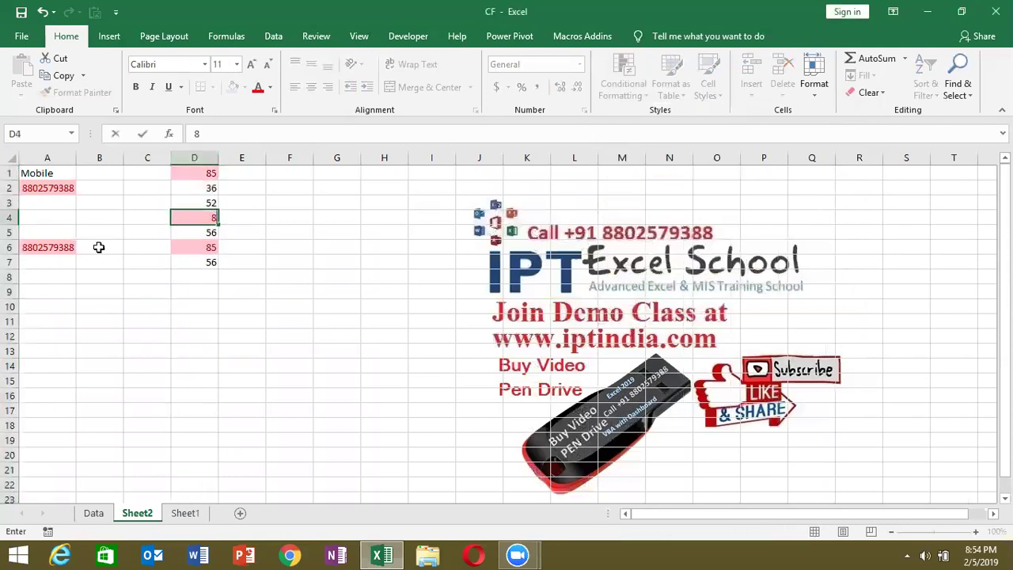
click(179, 276)
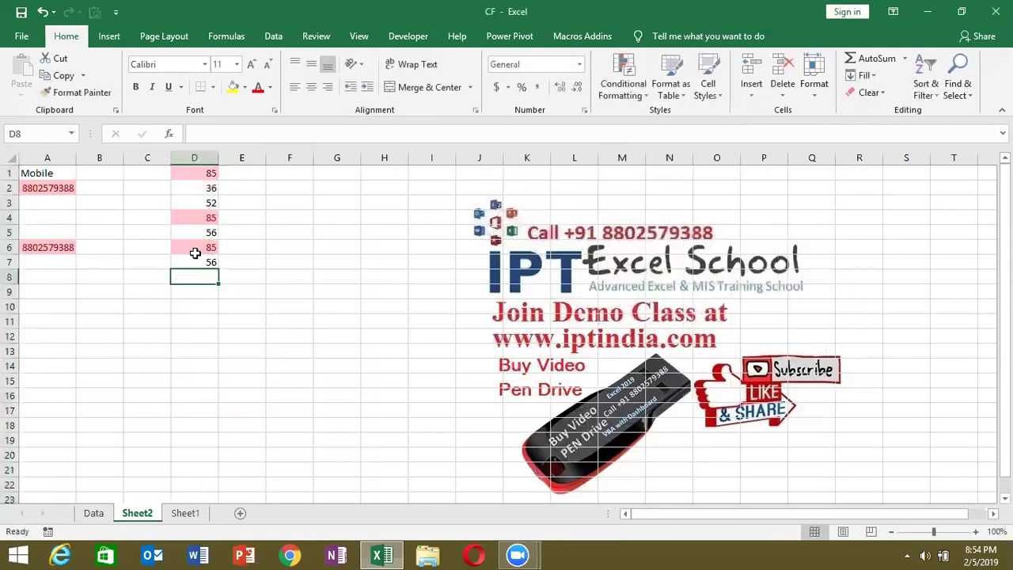
click(197, 251)
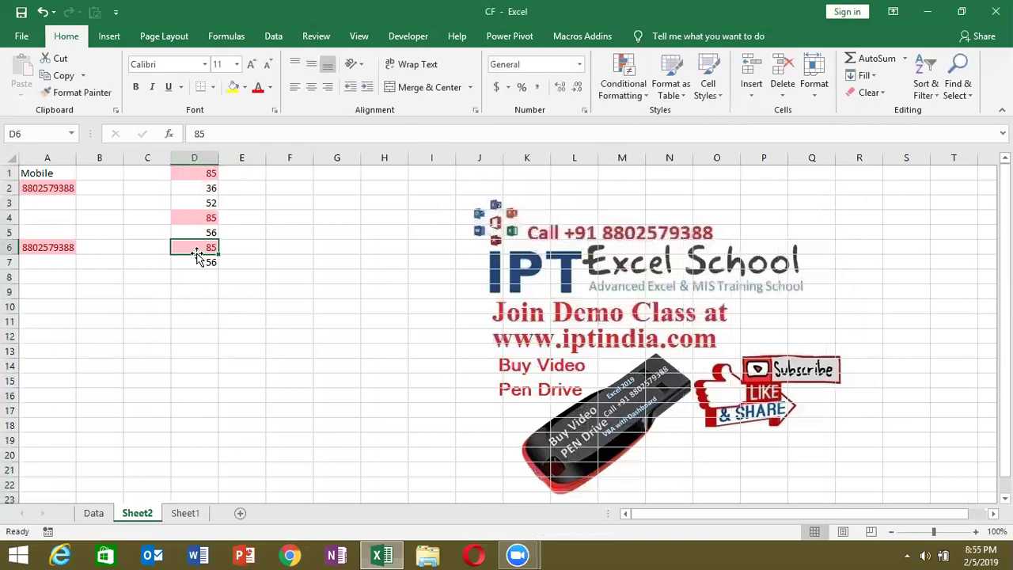
click(104, 516)
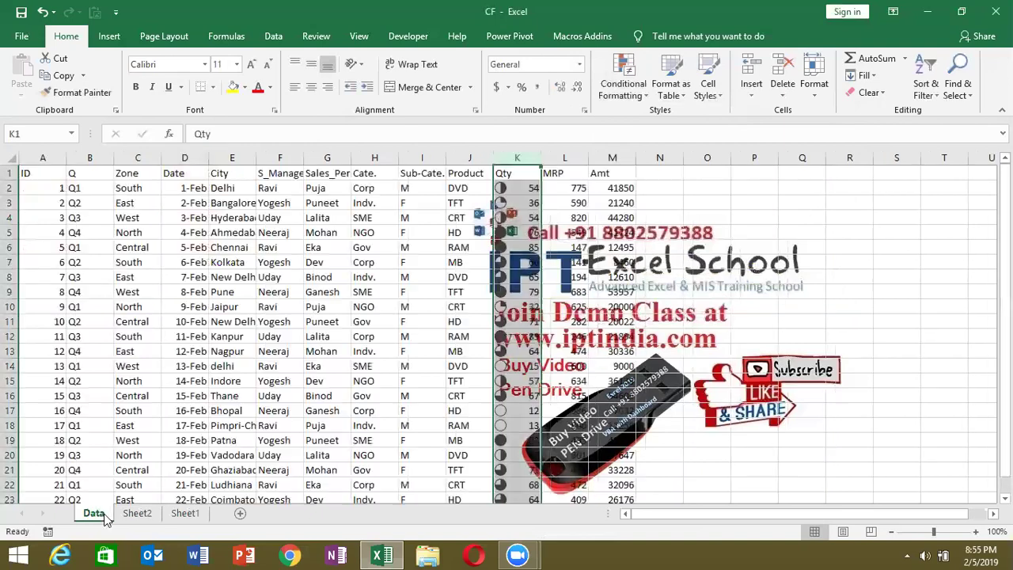
click(631, 103)
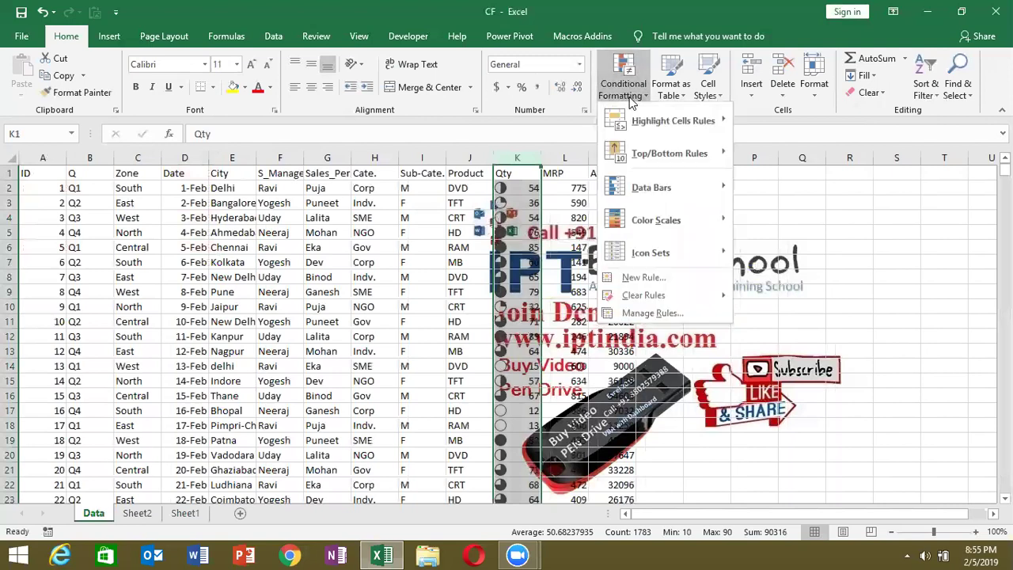
mouse_move(649, 150)
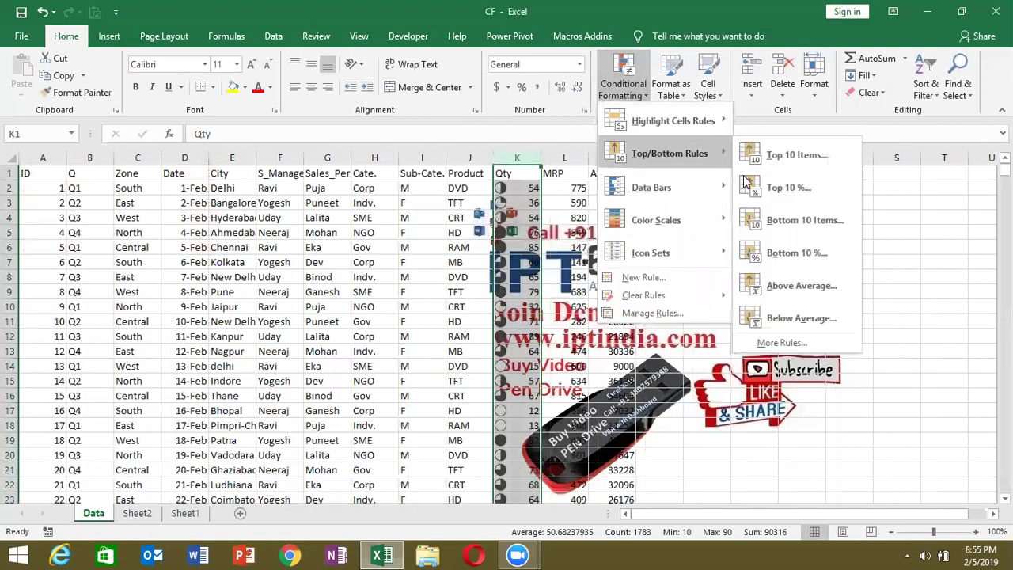
click(803, 221)
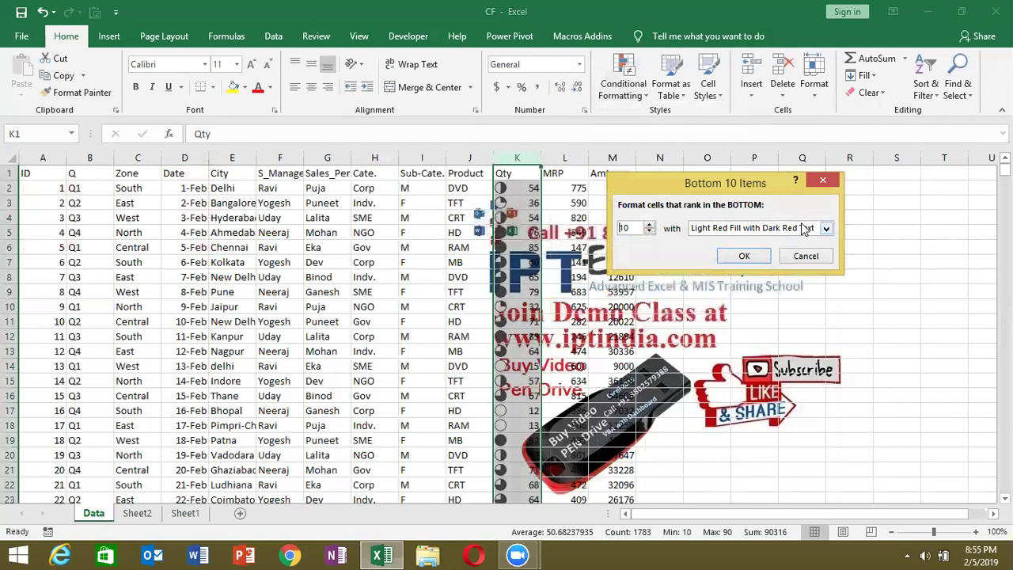
click(805, 255)
click(624, 83)
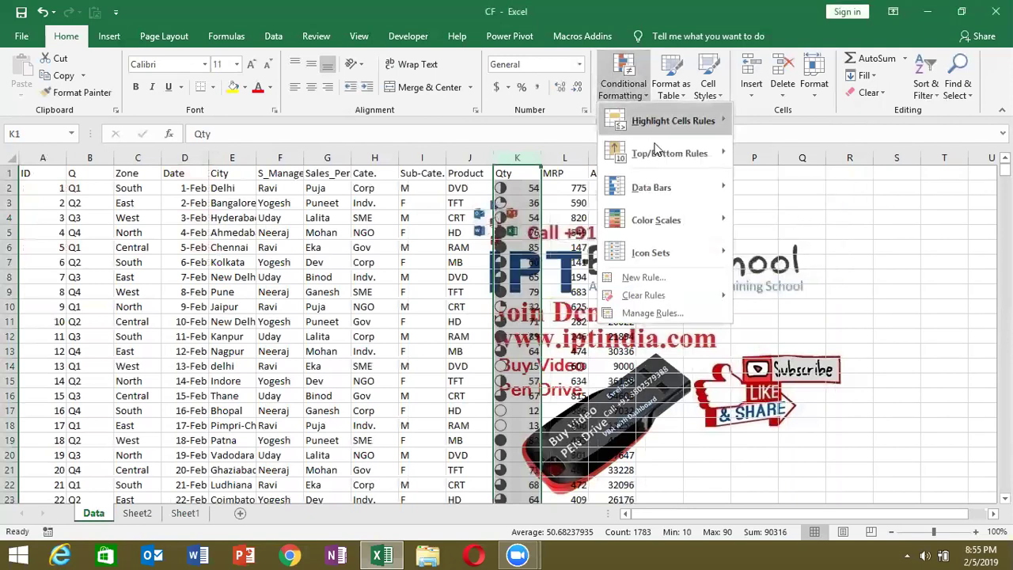
mouse_move(654, 151)
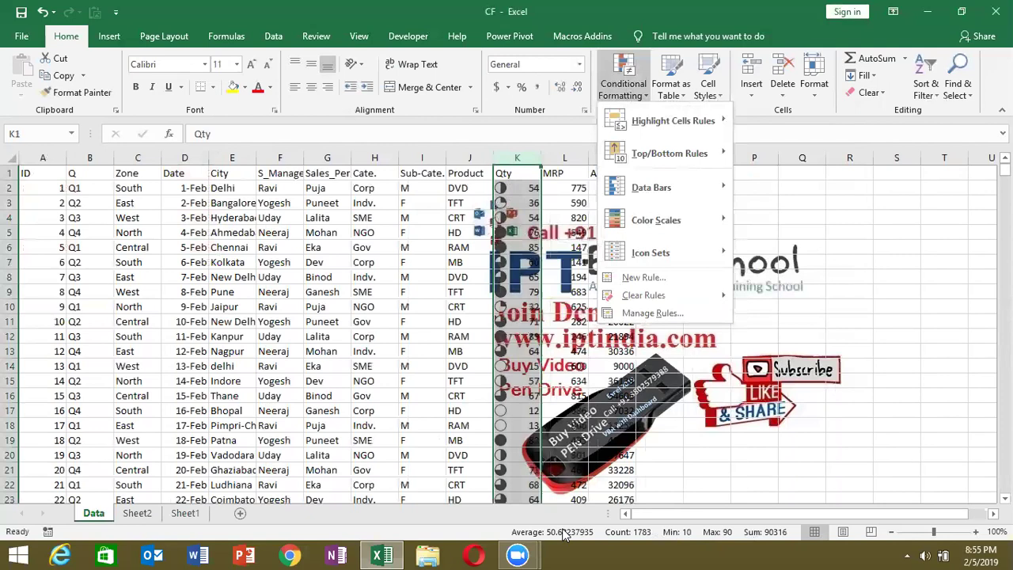
mouse_move(716, 150)
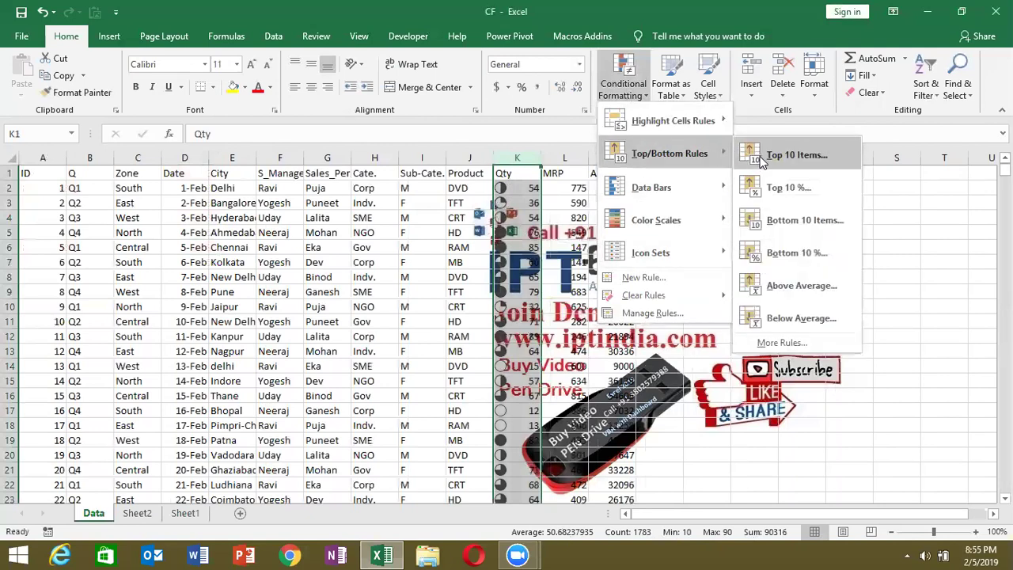
click(783, 286)
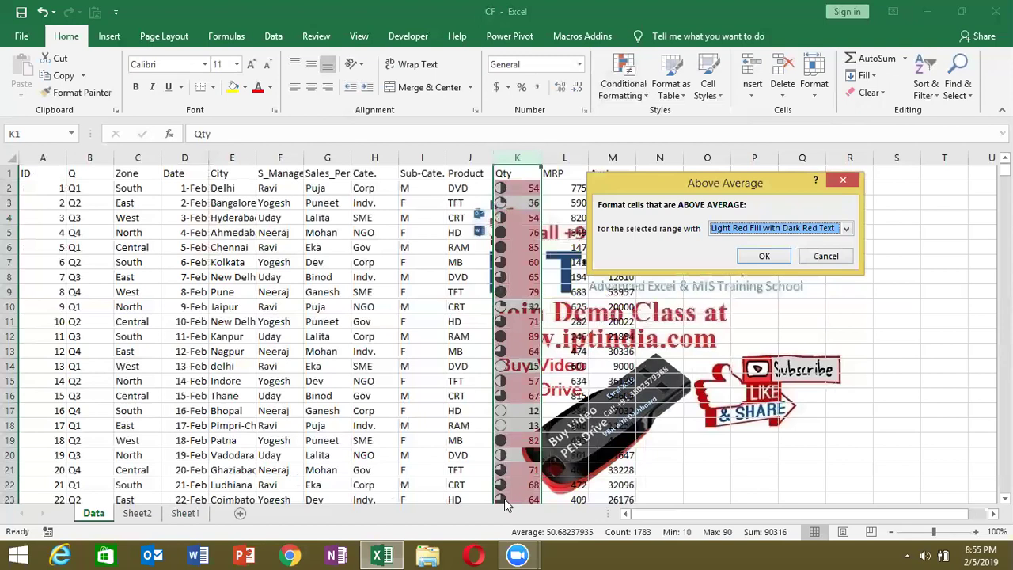
key(Escape)
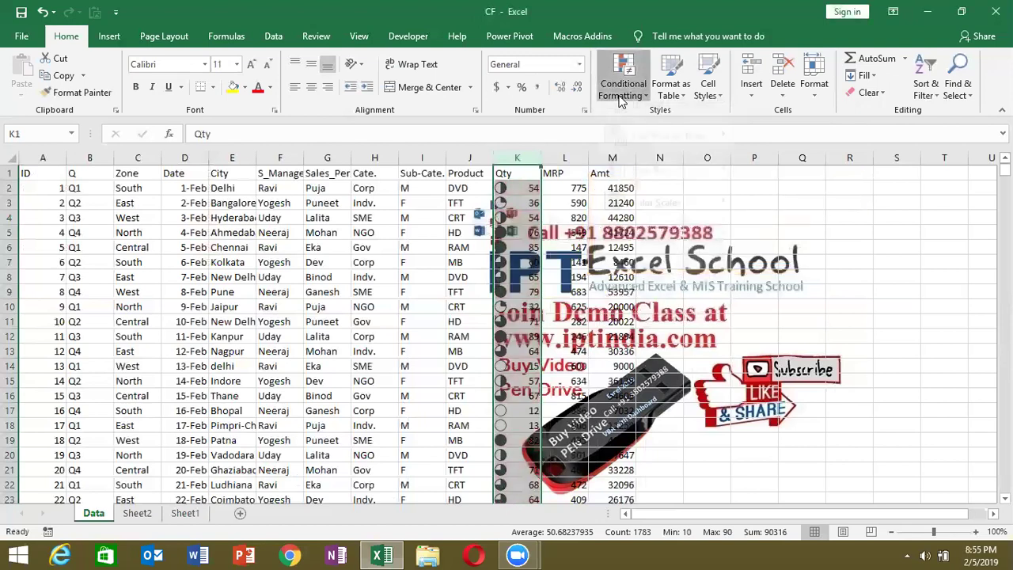
click(621, 96)
mouse_move(609, 153)
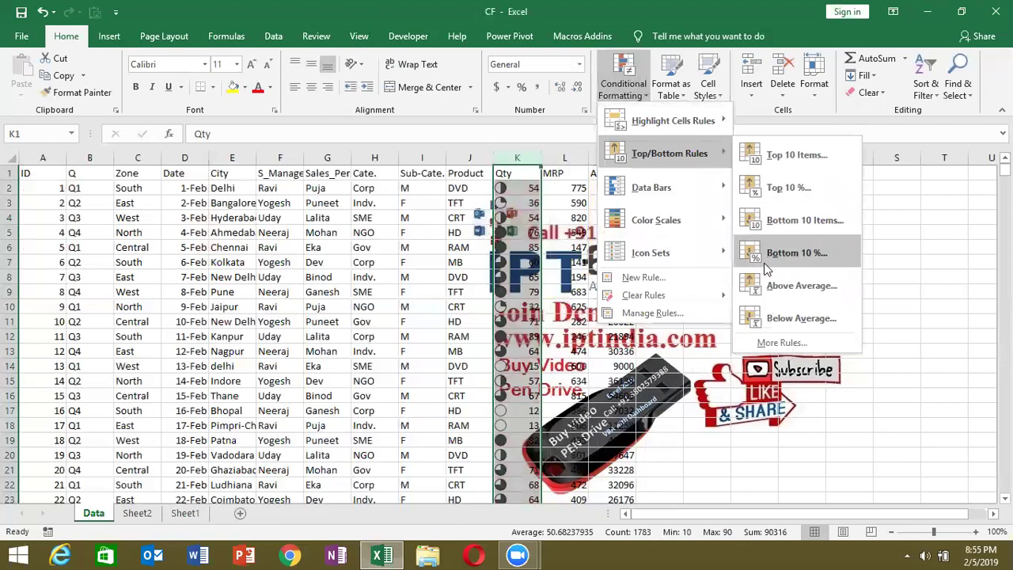
click(799, 318)
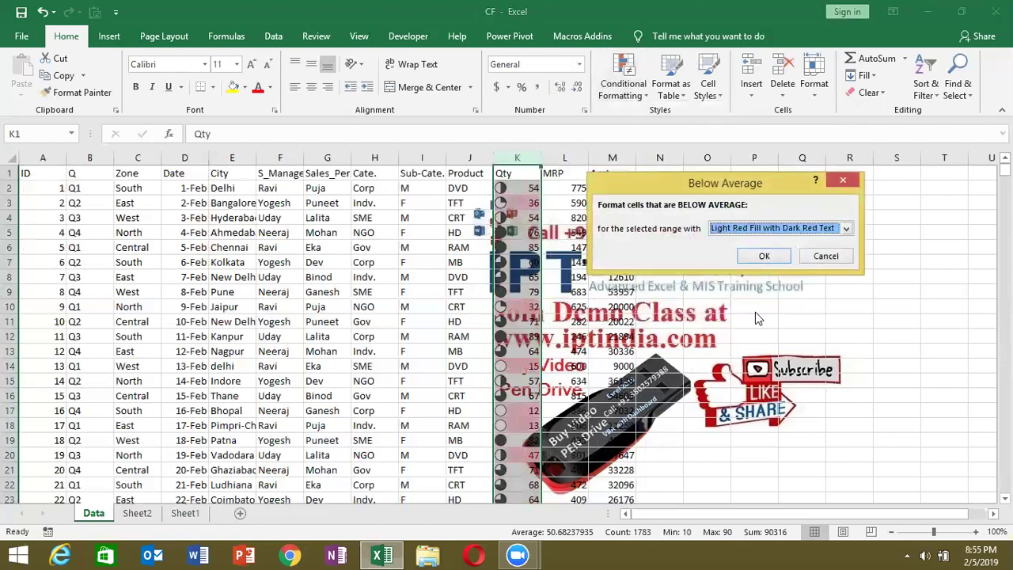
key(Return)
Use Clear Rules from Entire Sheet to strip the Qty icon sets from the Data sheet
click(625, 91)
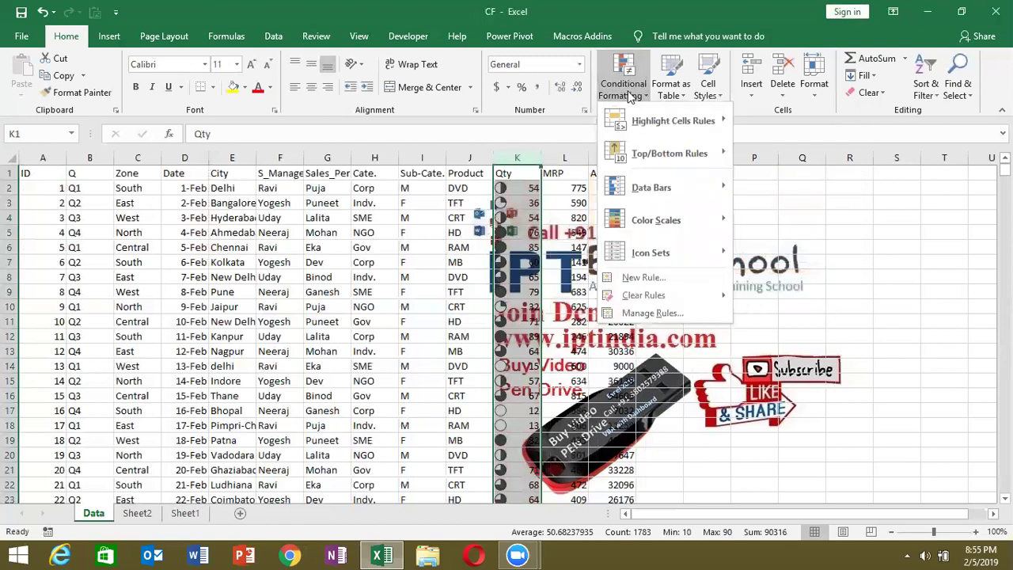
mouse_move(663, 155)
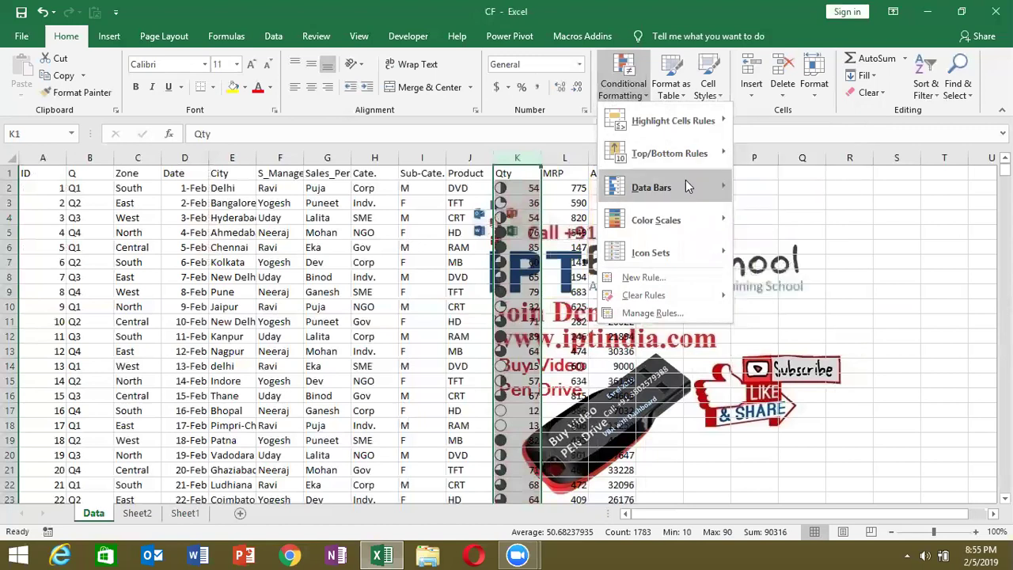
mouse_move(687, 185)
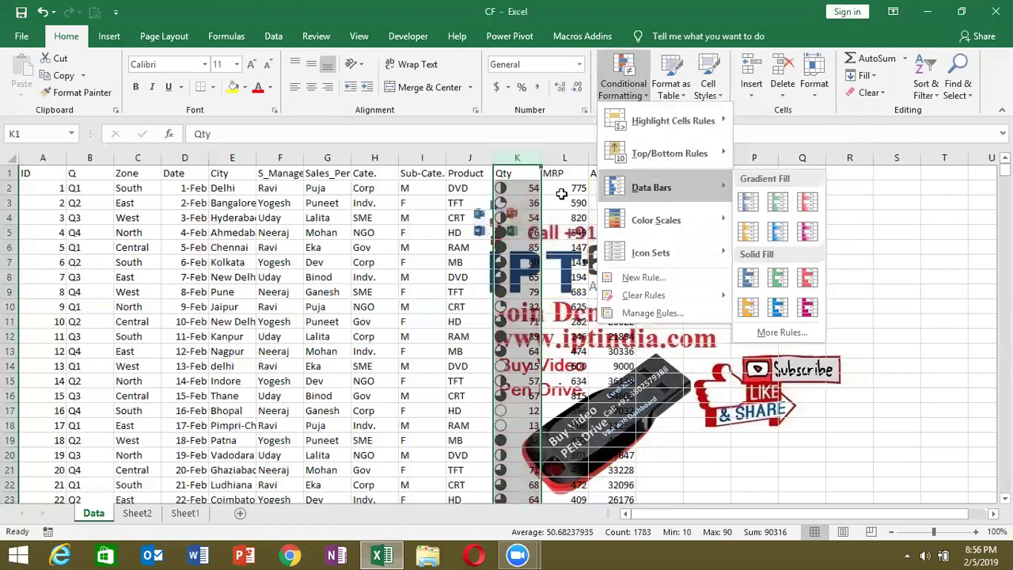
click(639, 98)
click(639, 98)
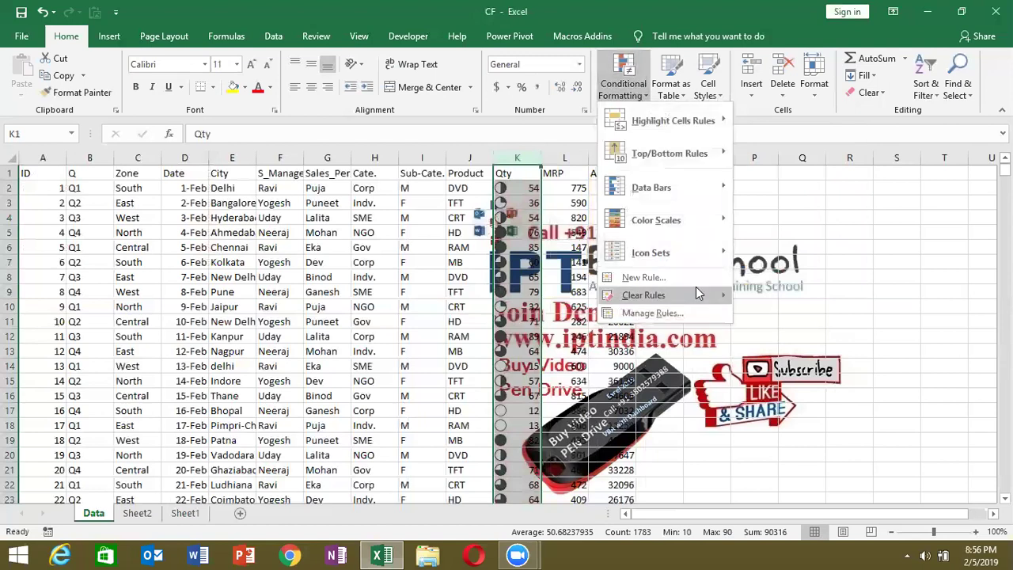
mouse_move(695, 292)
click(757, 314)
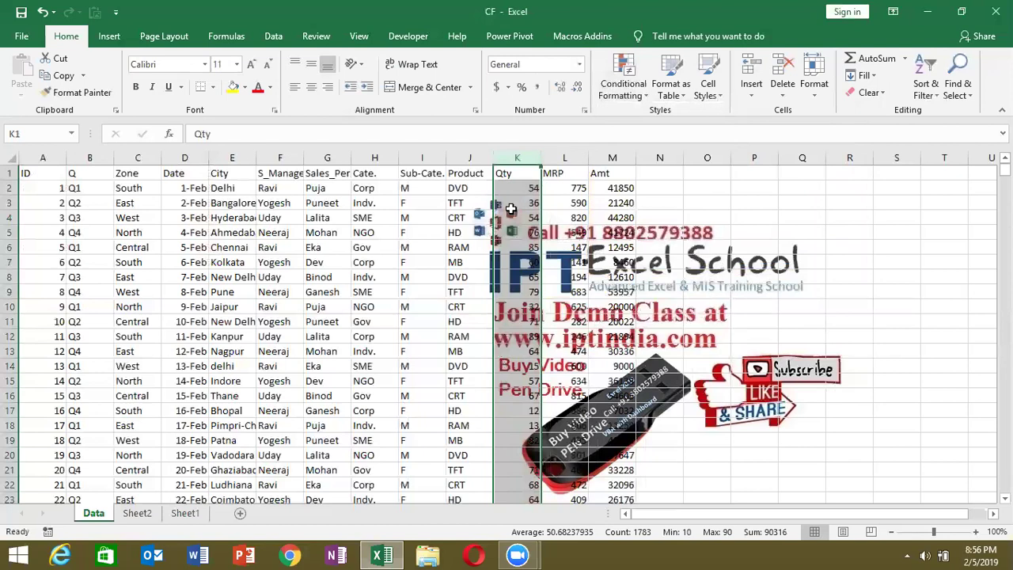
Add blue gradient data bars to column K, check the 85 and 76 bars, then show Sheet1
click(622, 99)
mouse_move(638, 186)
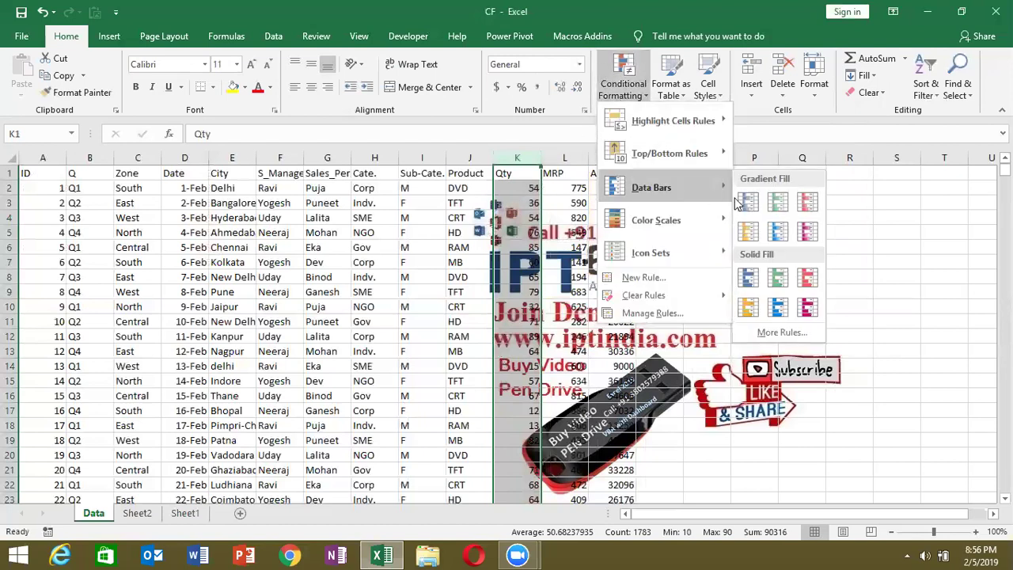
click(748, 204)
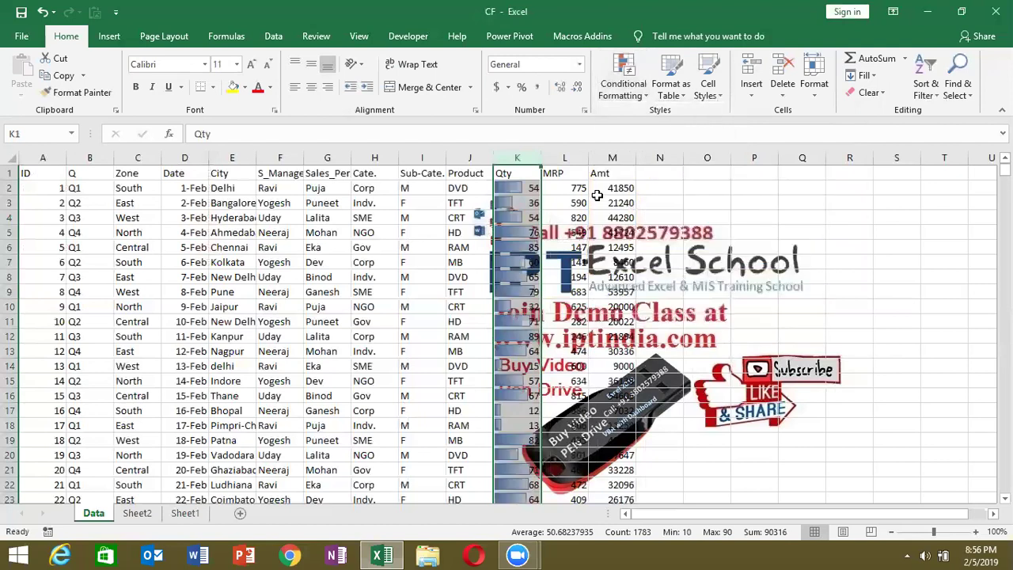
click(522, 193)
click(518, 247)
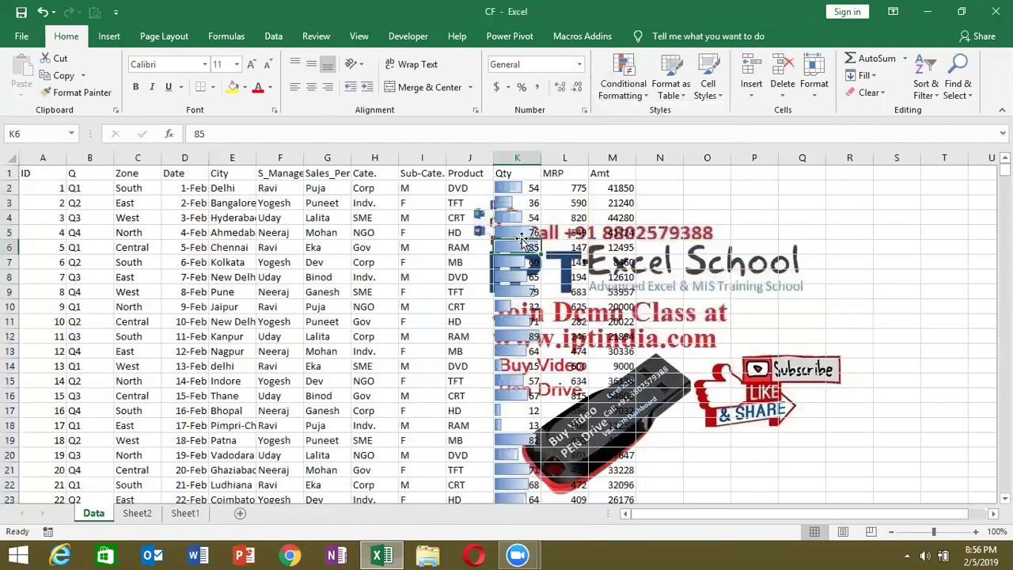
click(521, 232)
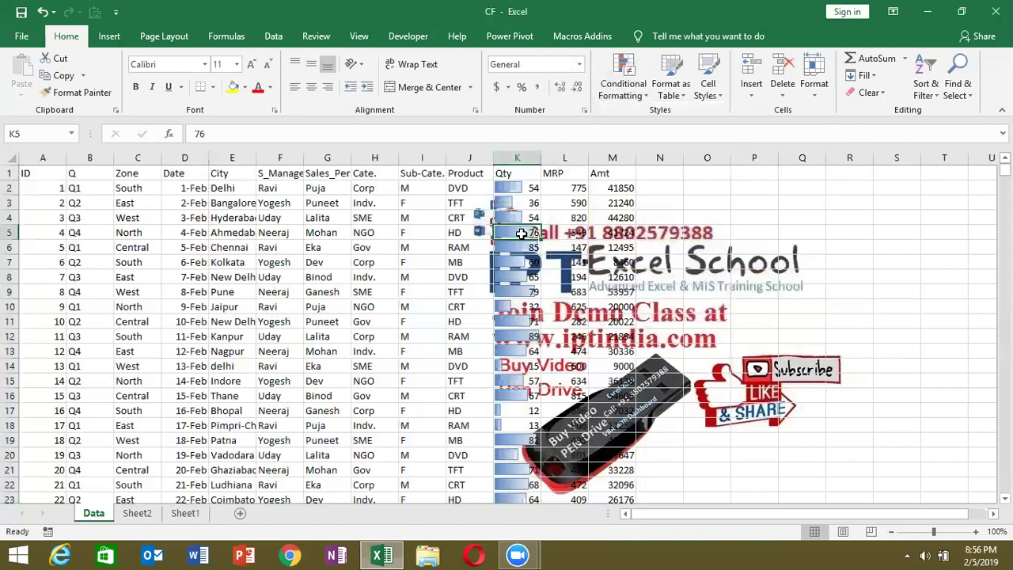
click(197, 514)
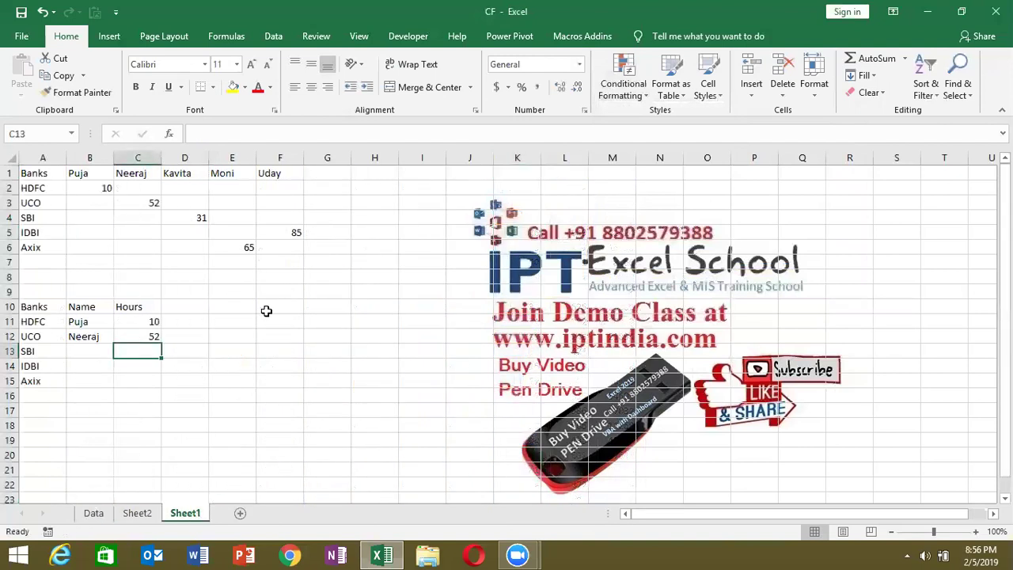
click(135, 516)
click(336, 179)
text(1)
key(Return)
text(2)
key(Return)
text(3)
key(Return)
text(4)
key(Return)
text(5)
key(Return)
text(6)
key(Return)
text(7)
key(Return)
text(8)
key(Return)
text(9)
key(Return)
key(Return)
key(Up)
shift+click(336, 179)
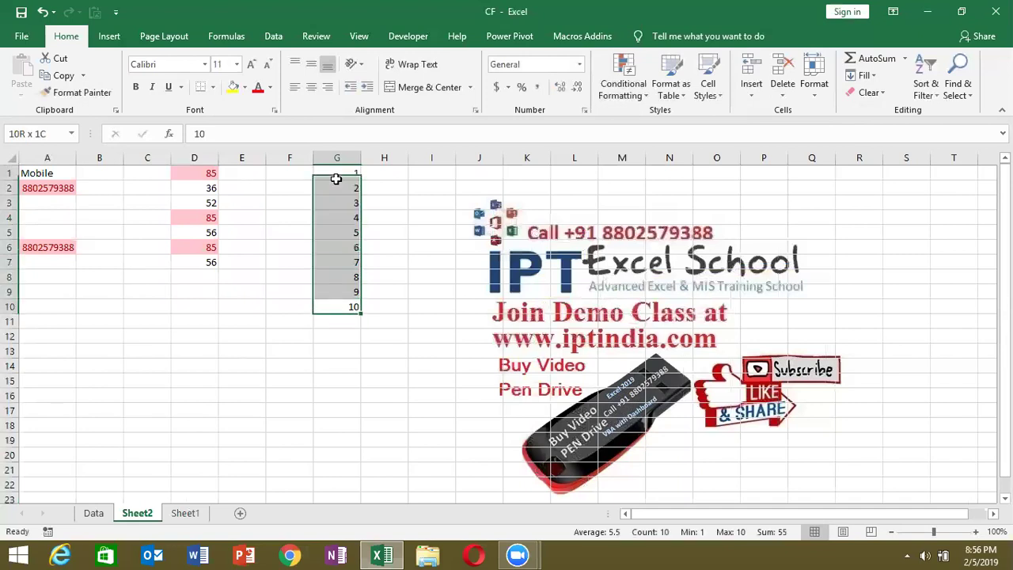
click(638, 95)
mouse_move(707, 188)
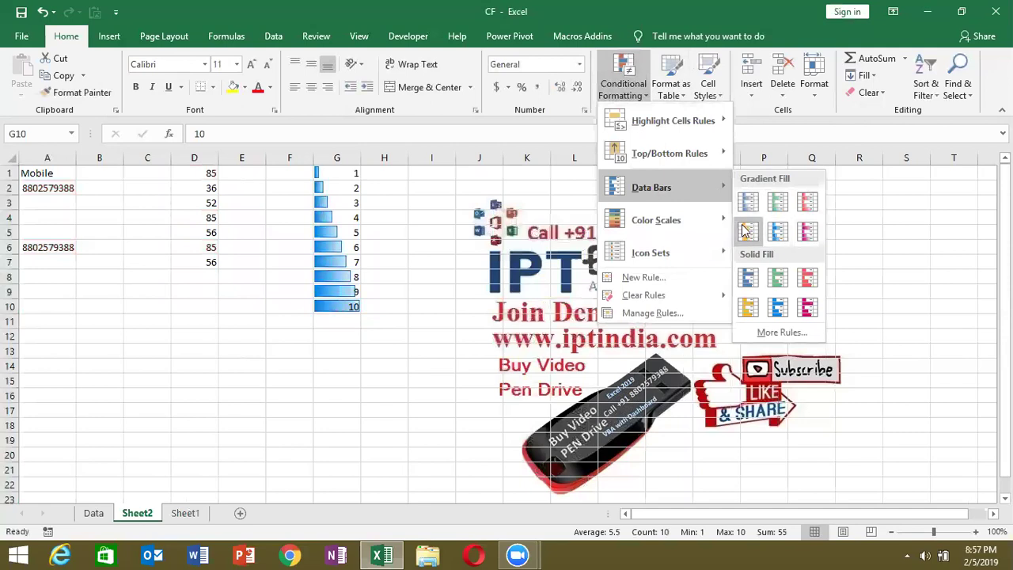
mouse_move(727, 229)
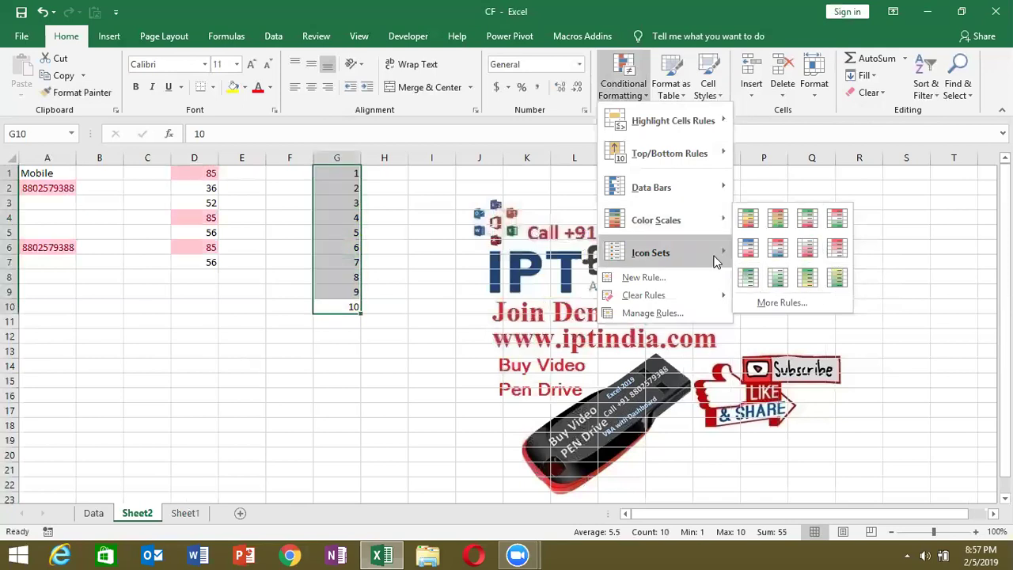
mouse_move(716, 262)
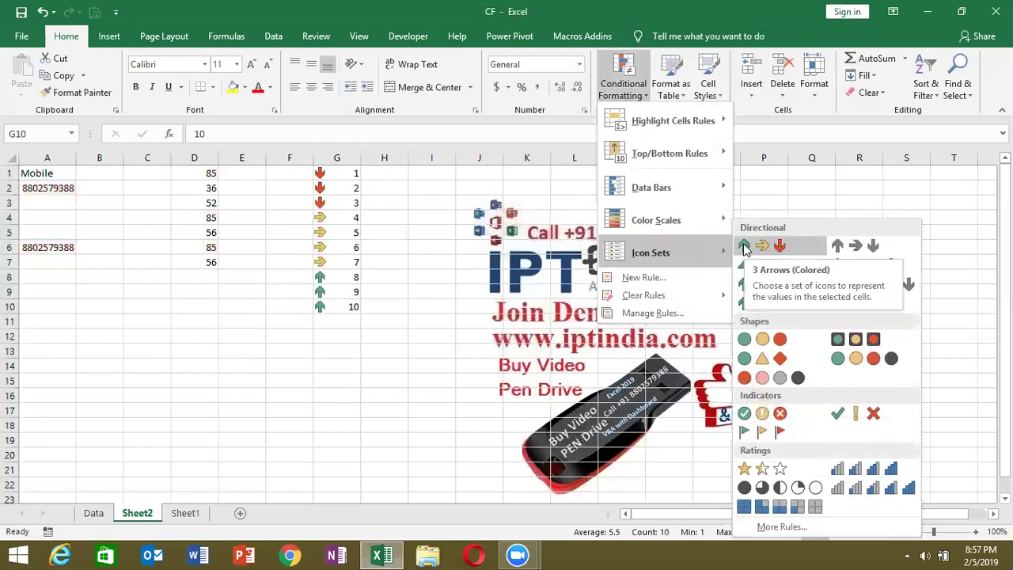
Type the headings Q1 in D13 and Q2 in E13
click(229, 348)
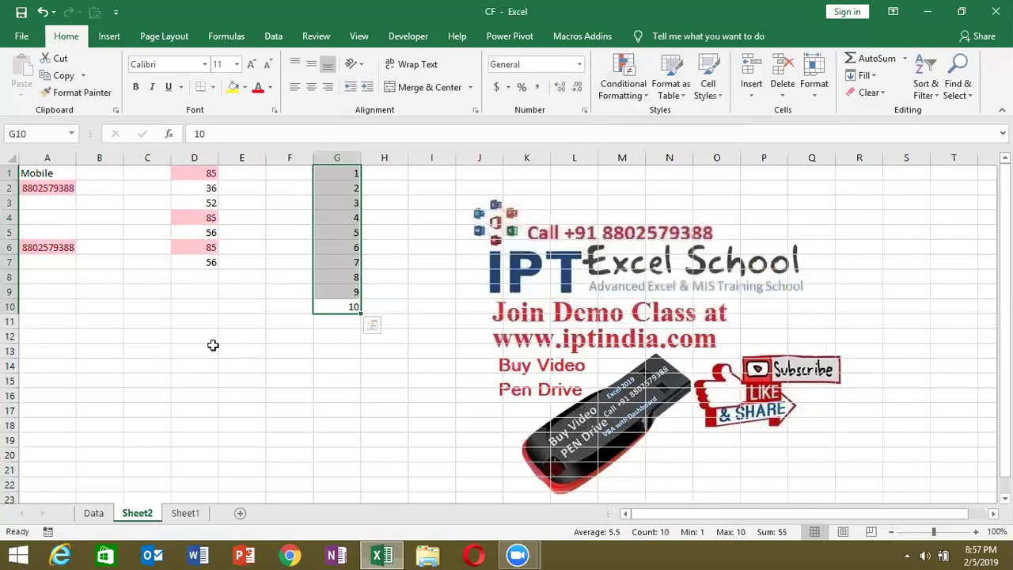
click(213, 345)
text(Q)
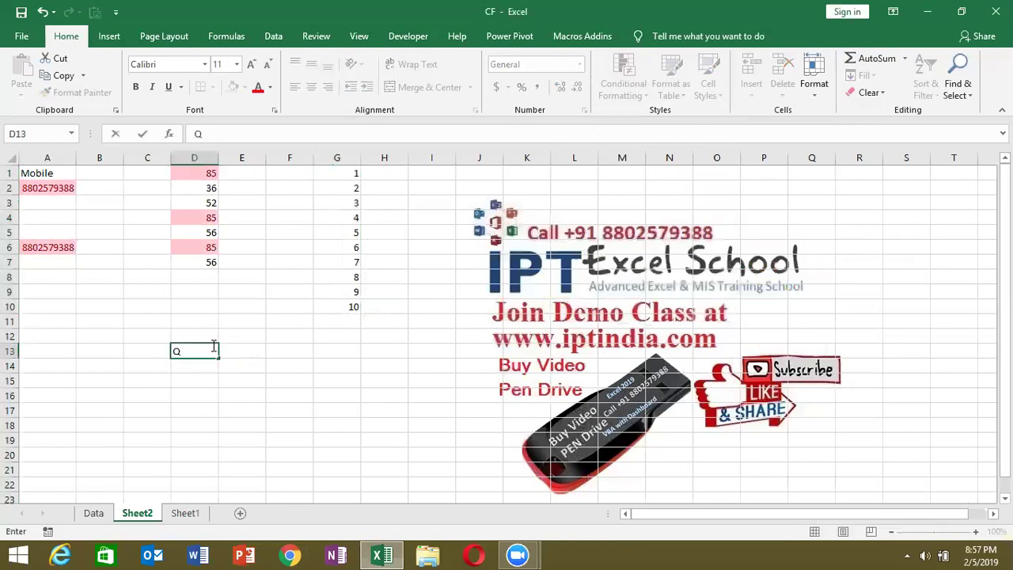
text(1)
key(Tab)
text(Q2)
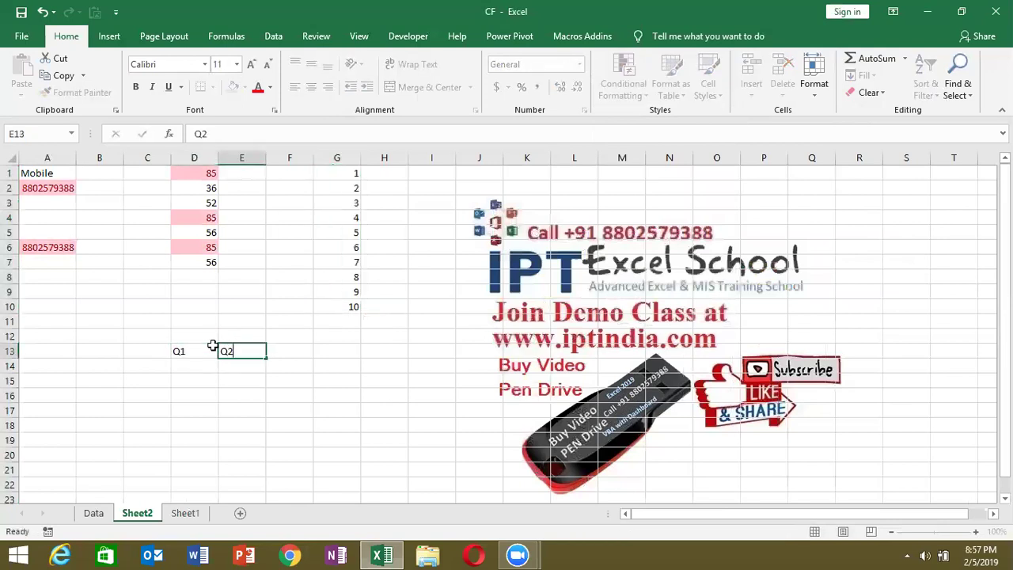
key(Tab)
Enter 50 in D14 and 52 in E14, then select both values
key(Down)
key(Down)
key(Up)
key(Left)
key(Left)
text(50)
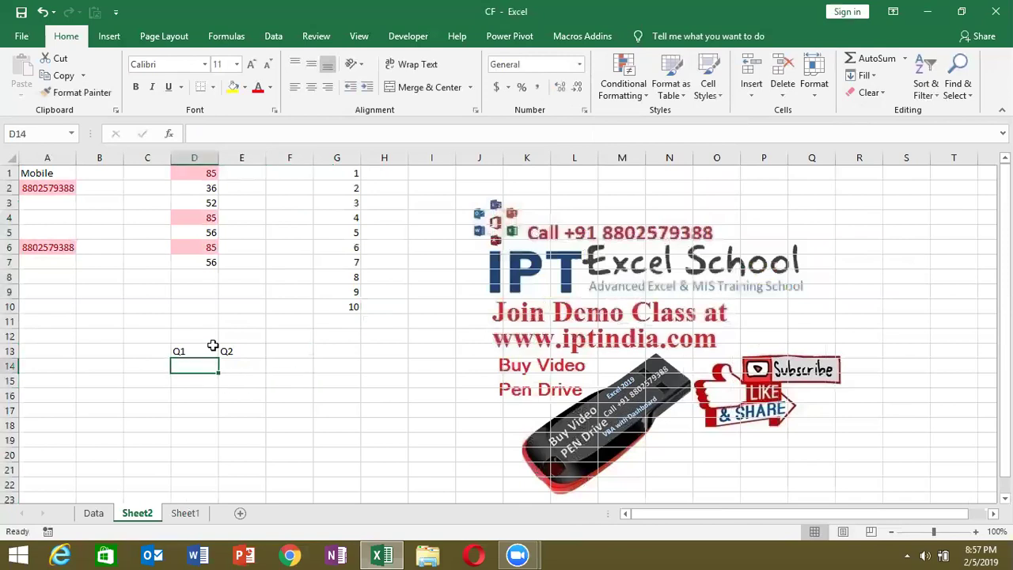
key(Tab)
text(52)
key(Return)
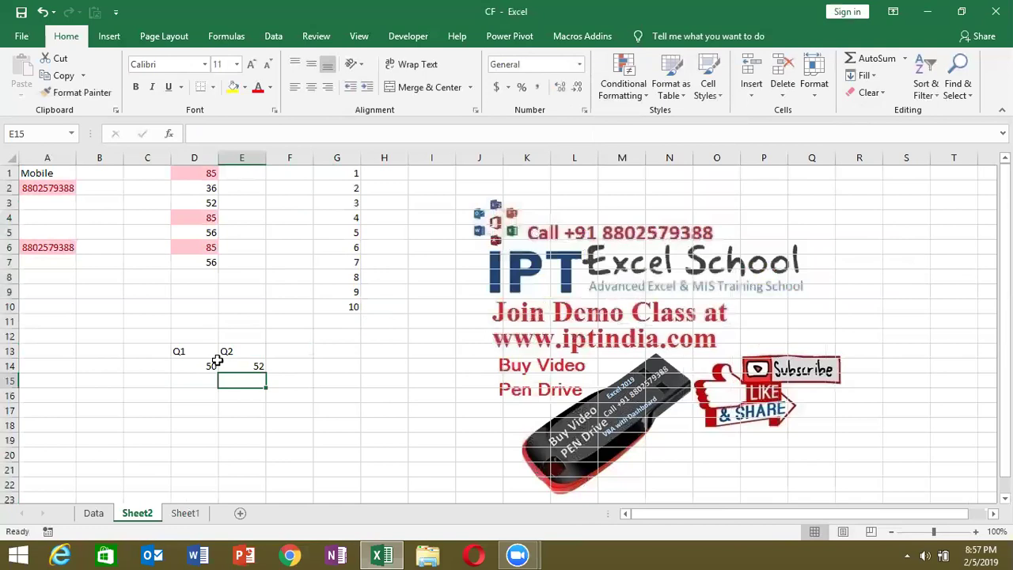
click(208, 367)
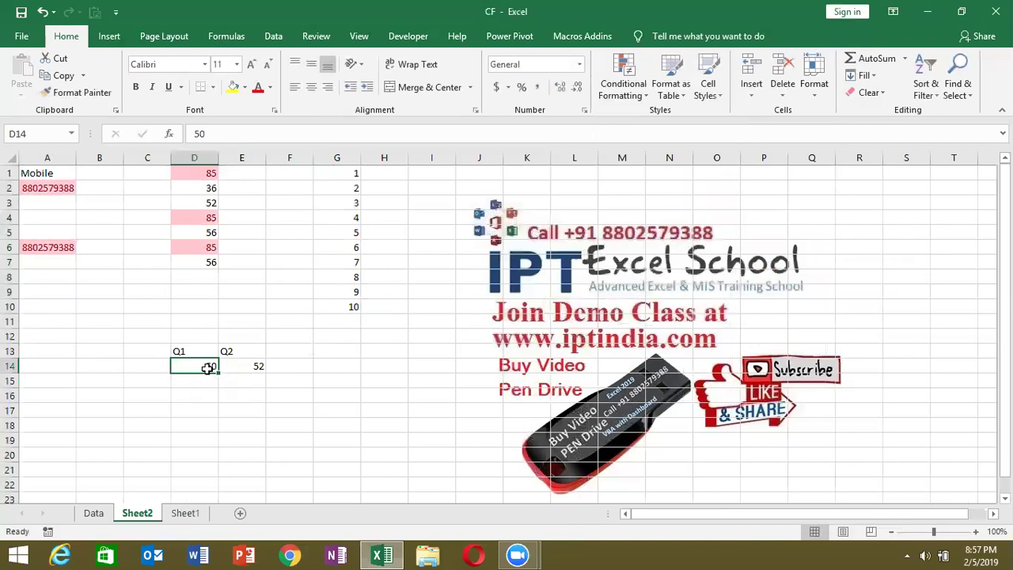
drag(208, 367, 241, 366)
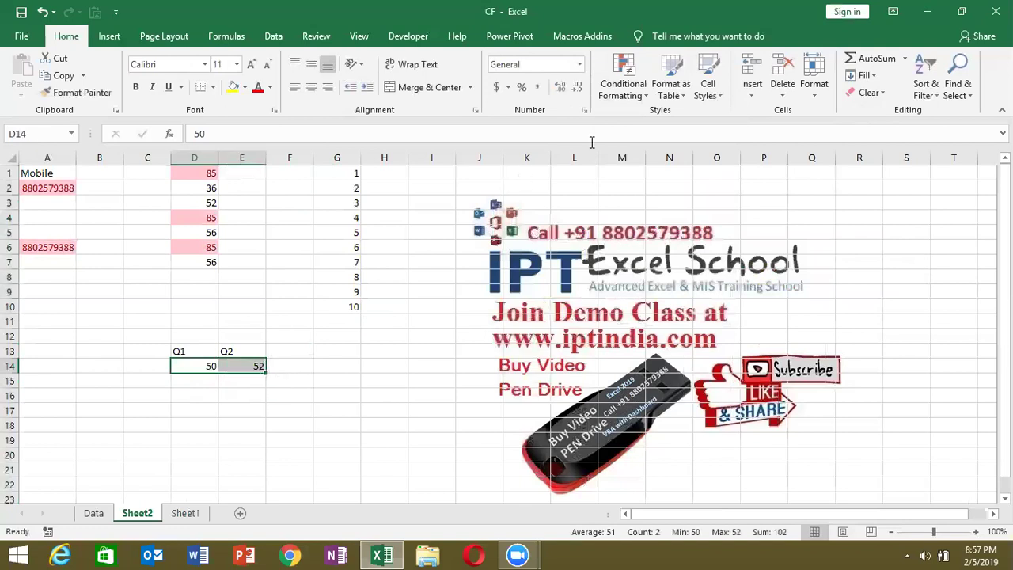
click(622, 89)
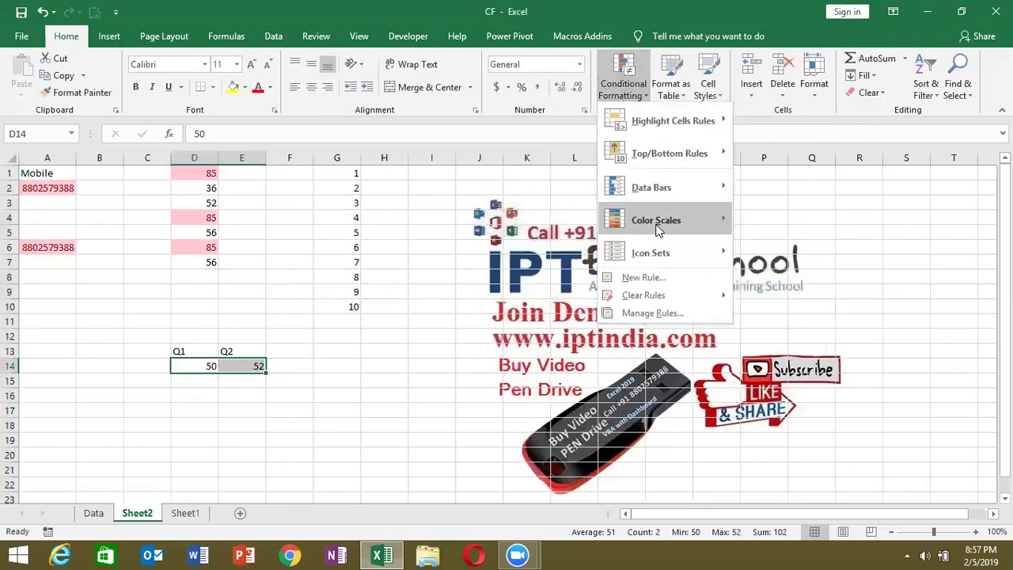
Apply the 3 Arrows (Colored) icon set to D14:E14: down arrow on 50, up arrow on 52
mouse_move(657, 228)
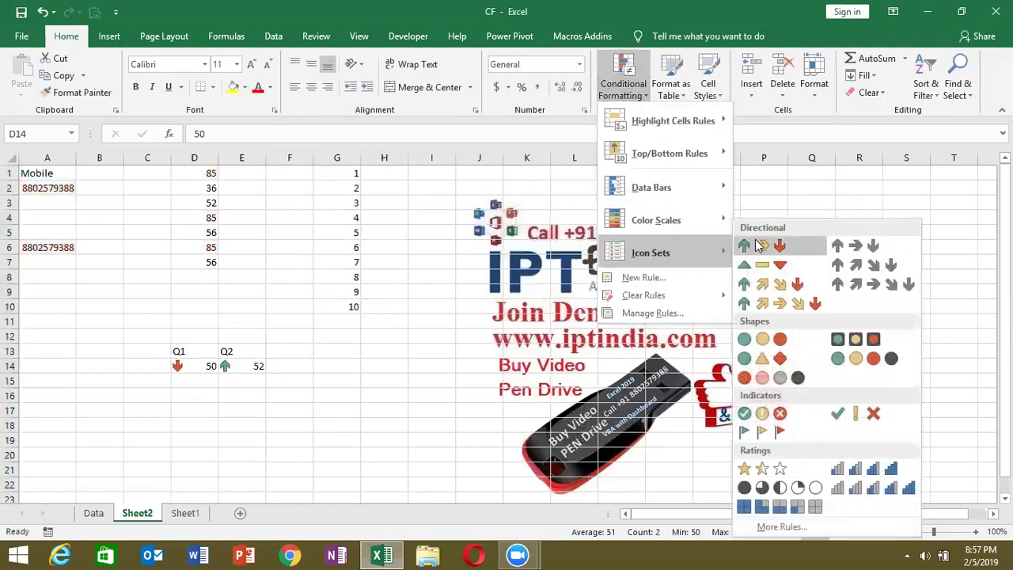
click(754, 238)
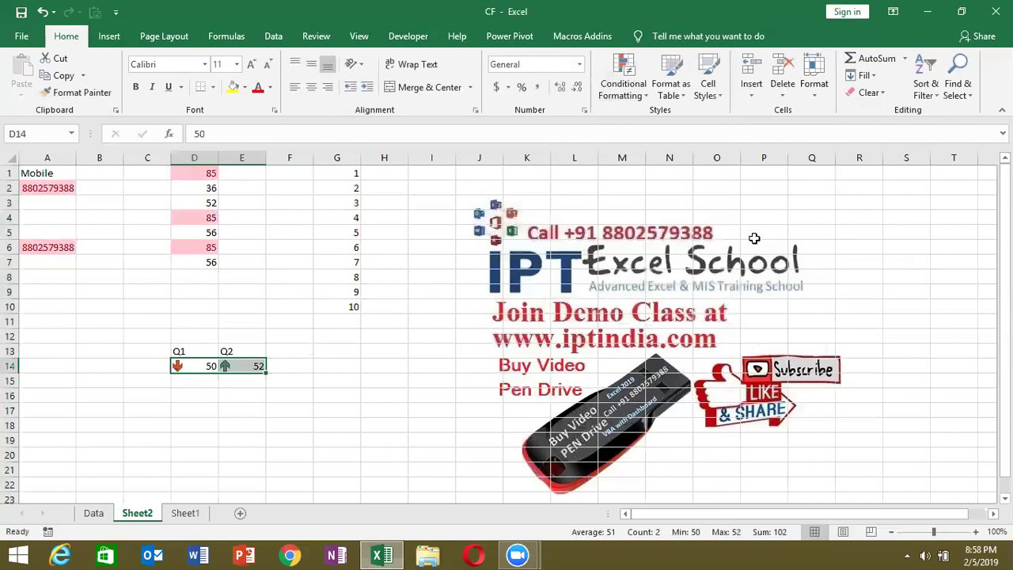
click(669, 88)
click(625, 89)
click(626, 89)
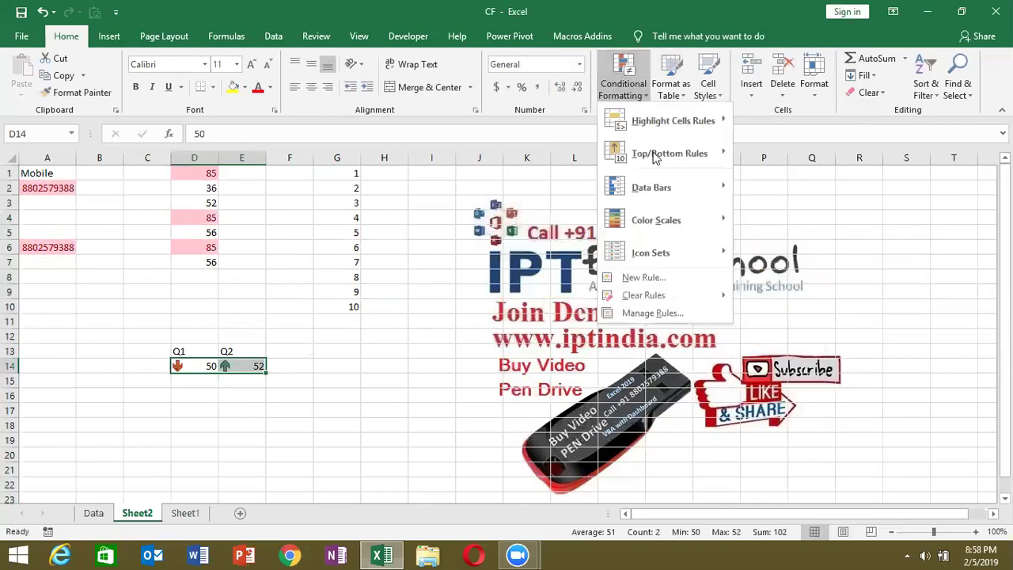
mouse_move(672, 252)
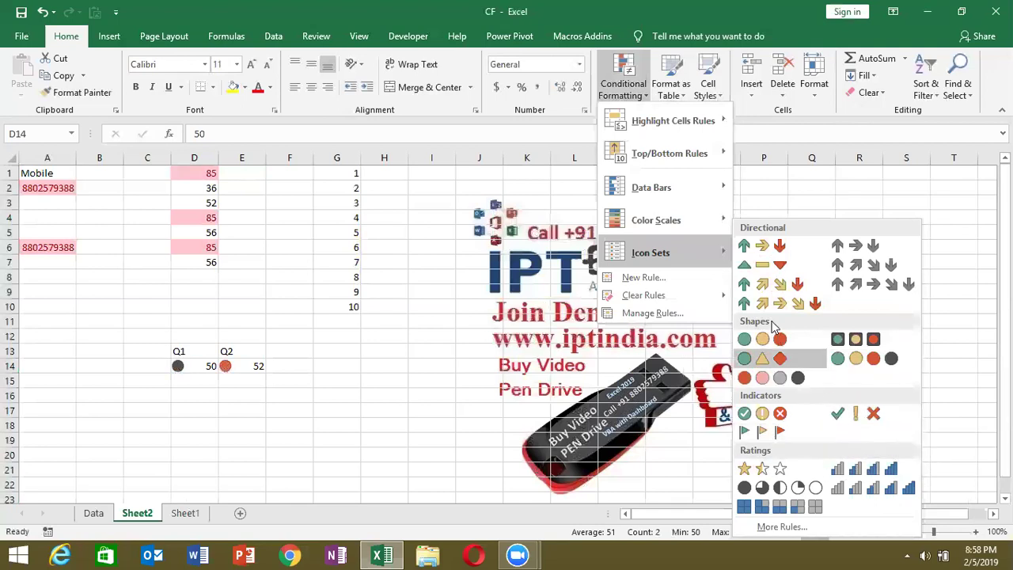
click(347, 345)
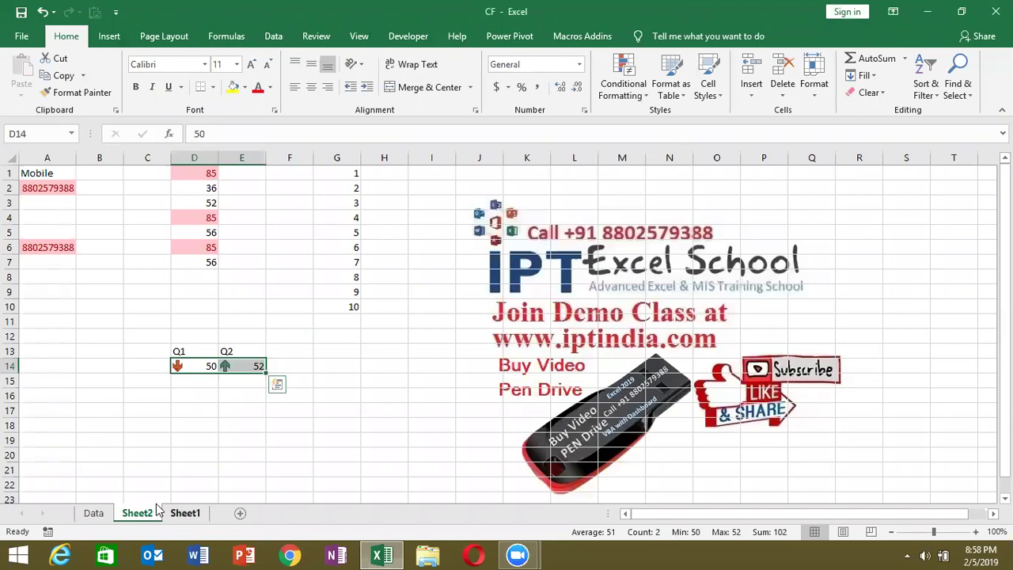
Copy the City and Qty columns (E and K) from the Data sheet
click(95, 512)
click(151, 339)
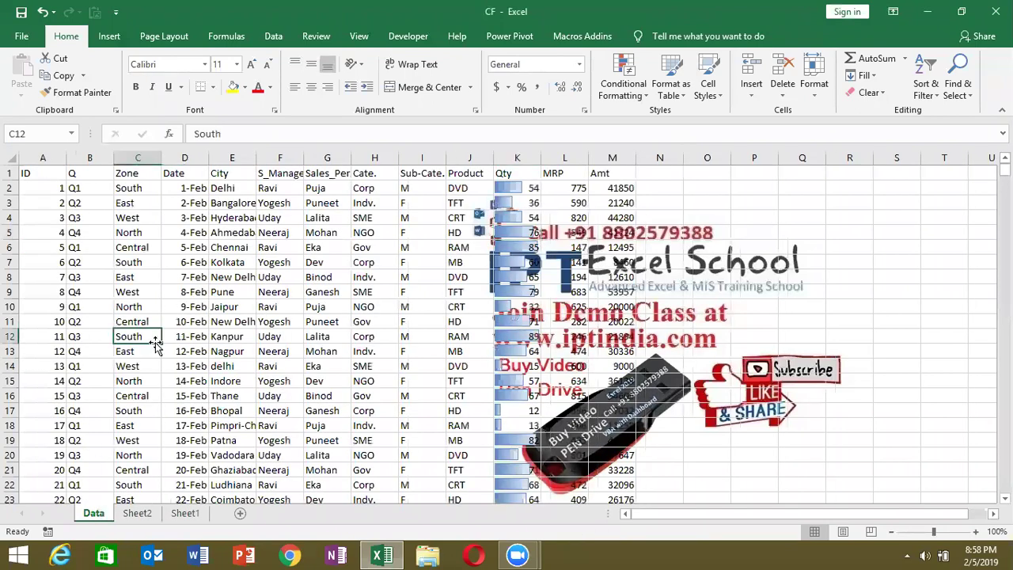
click(237, 159)
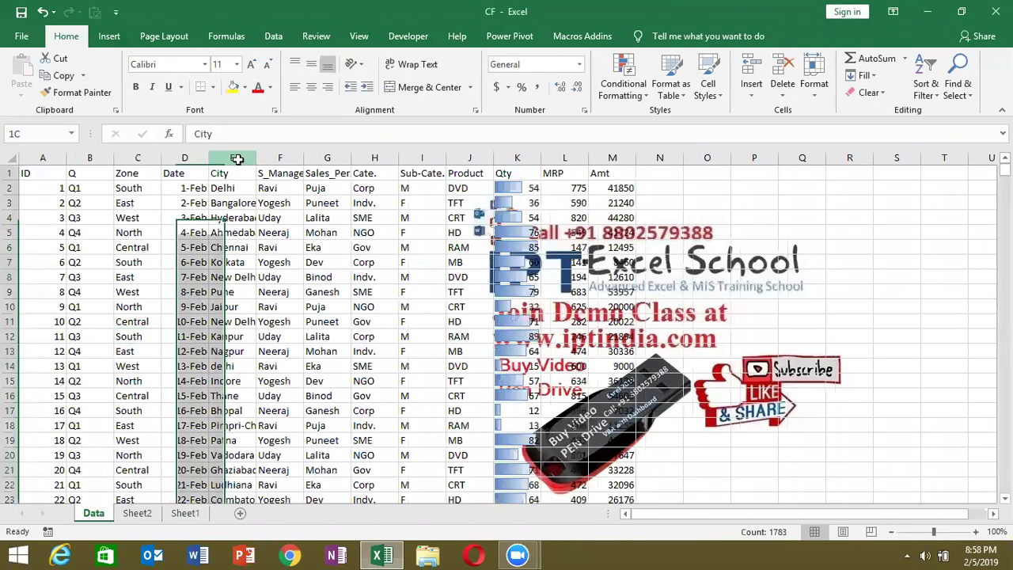
ctrl+click(523, 159)
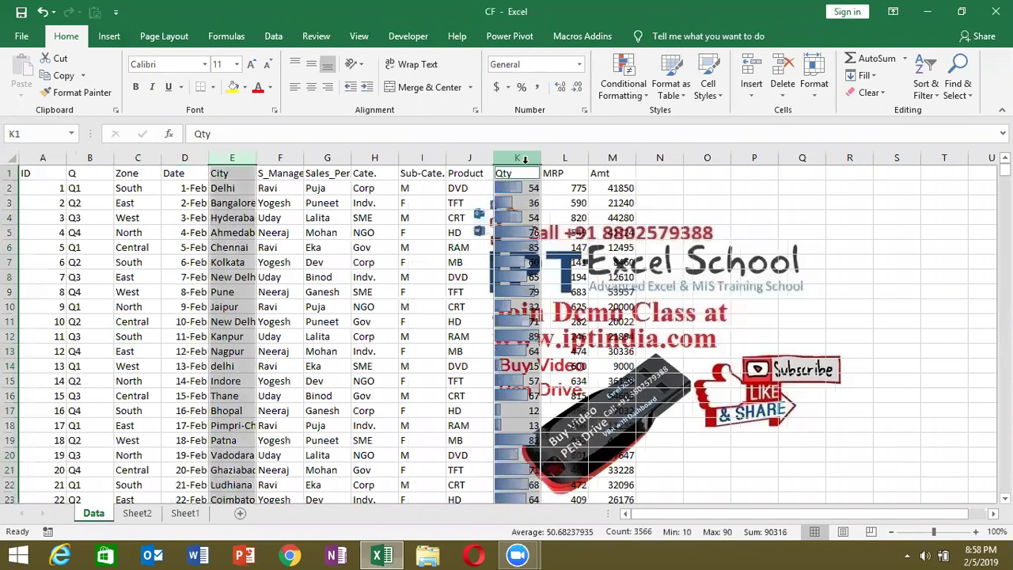
key(ctrl+c)
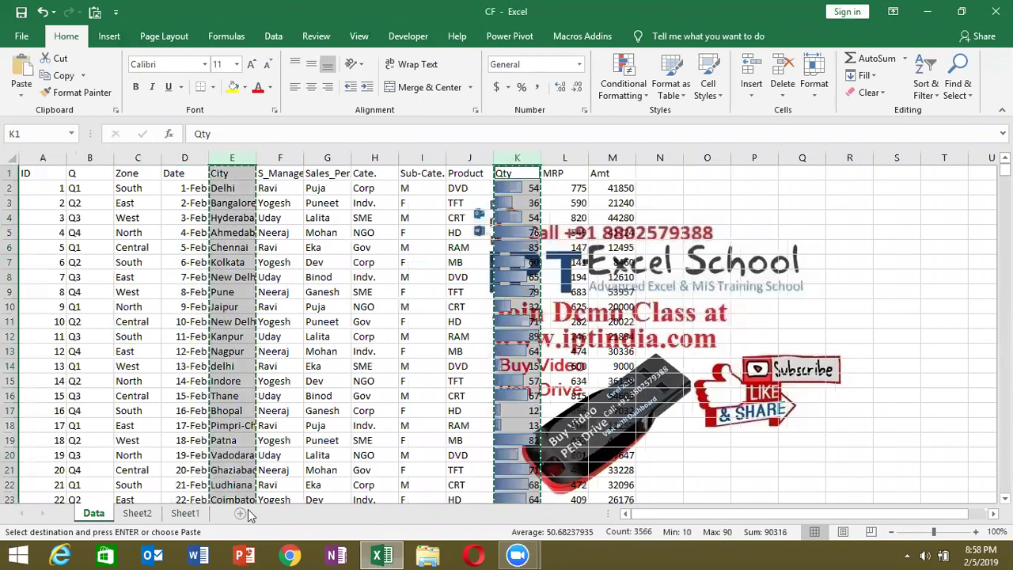
Paste them into a new Sheet3 and auto-fit column A to the city names
click(241, 514)
click(23, 96)
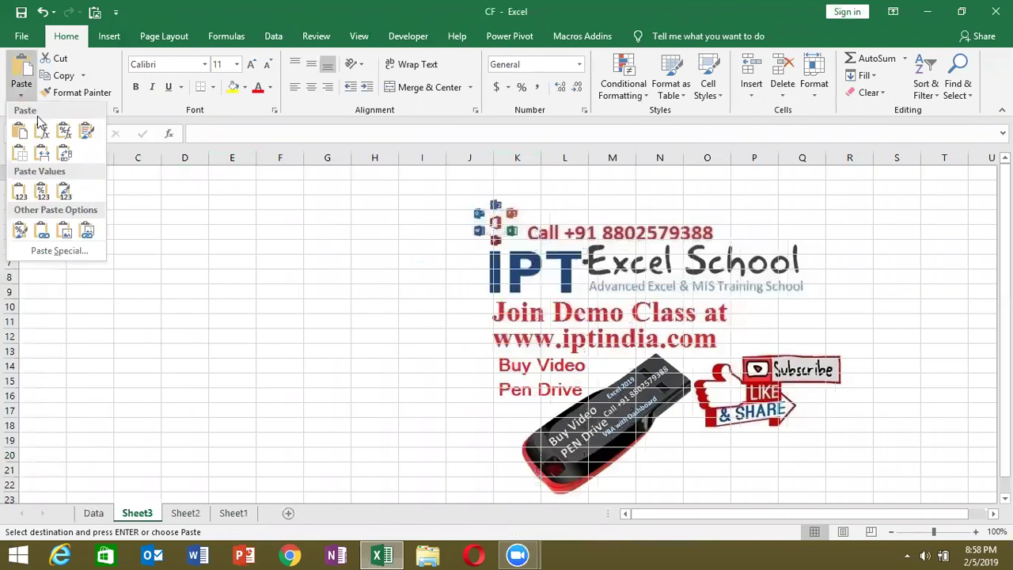
click(20, 190)
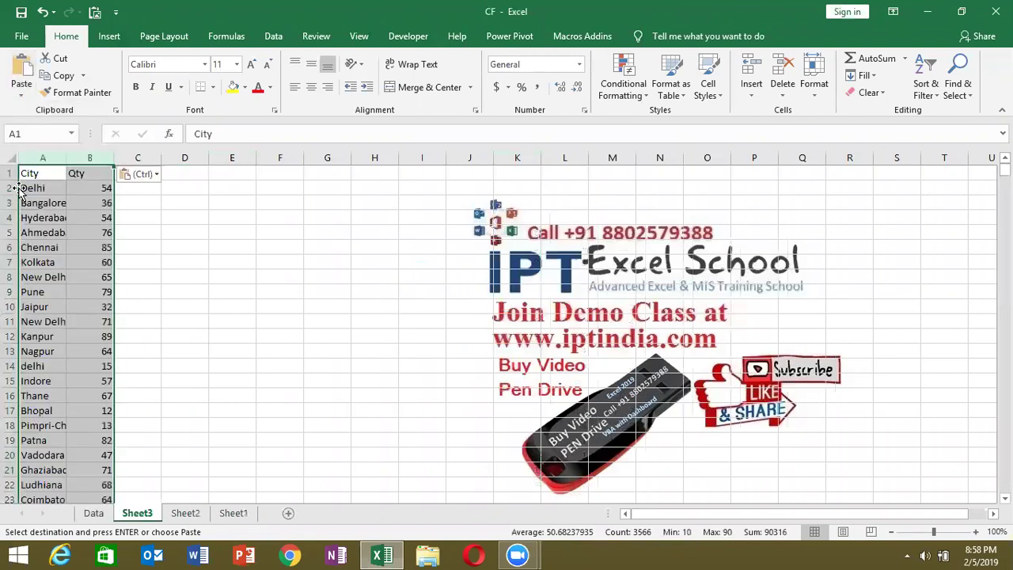
click(64, 201)
double_click(66, 159)
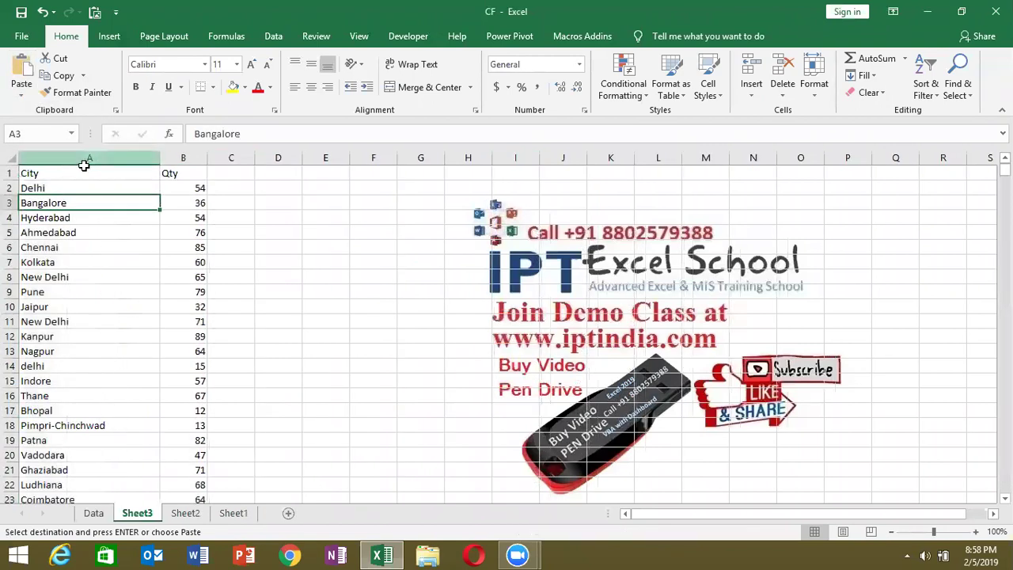
click(178, 172)
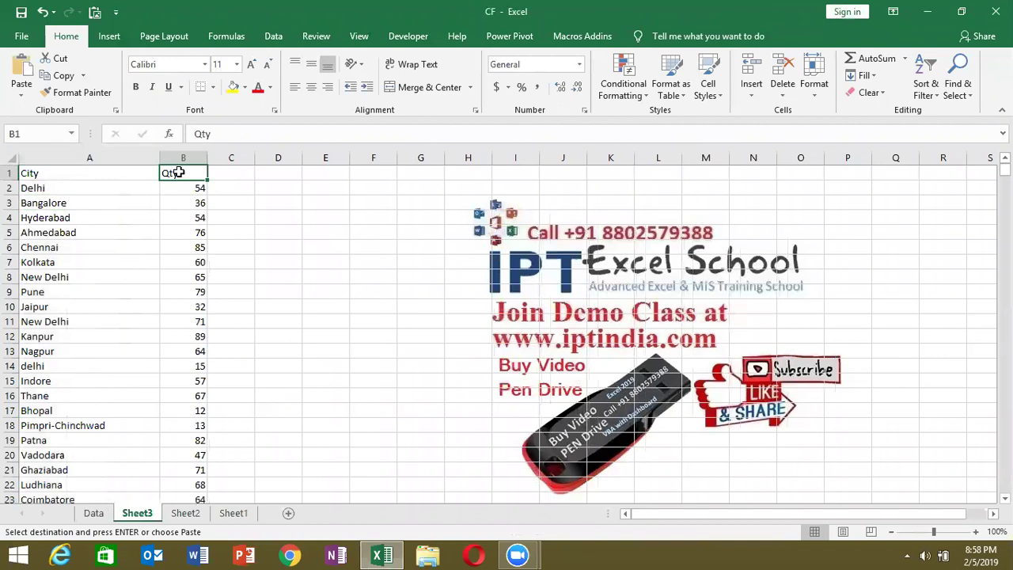
Rename B1 to Score and enter the >60 Pass legend row in D2:E2
text(Score)
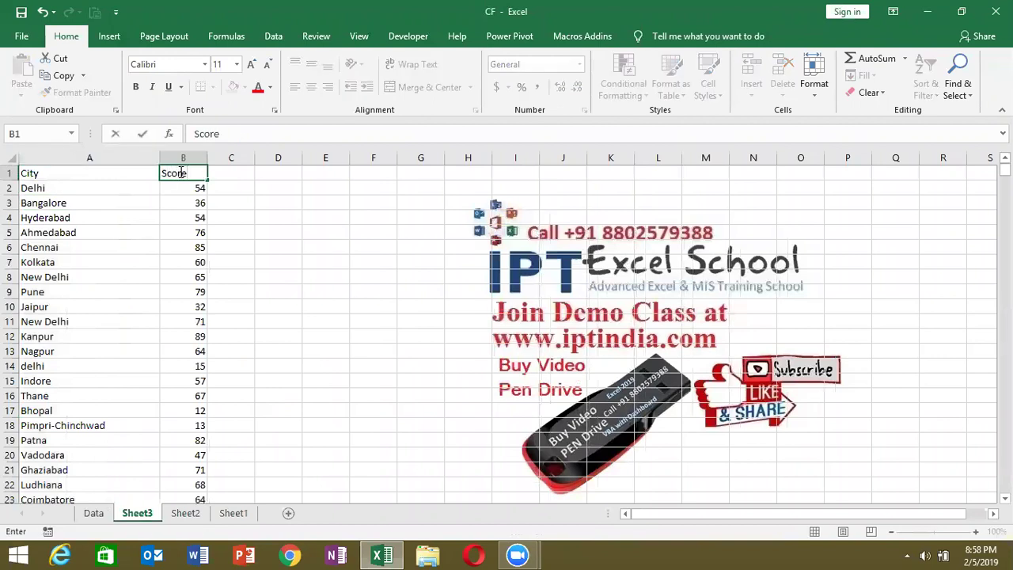
key(Return)
key(Right)
key(Right)
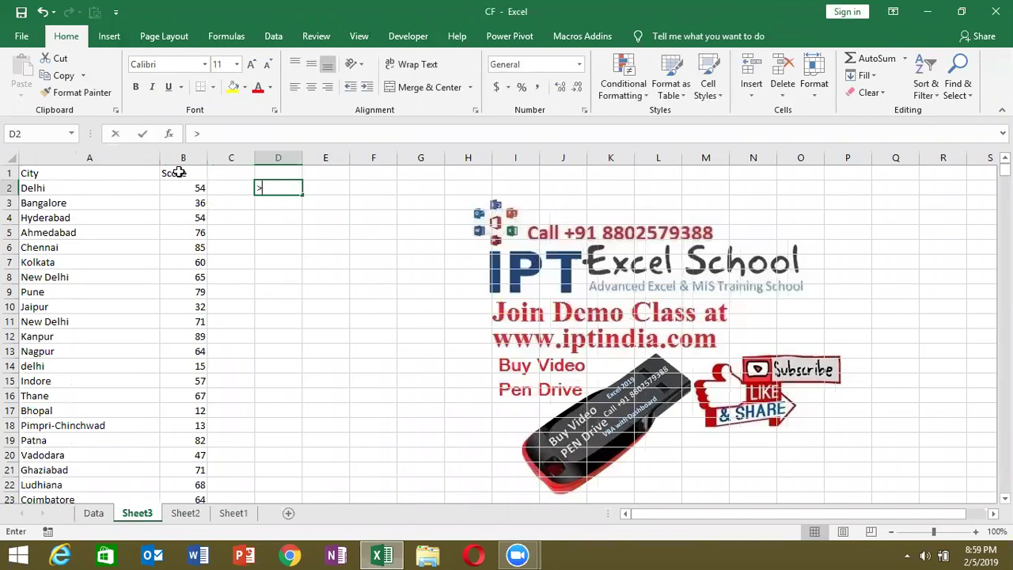
text(>60)
key(Return)
key(Right)
key(Up)
text(Pass)
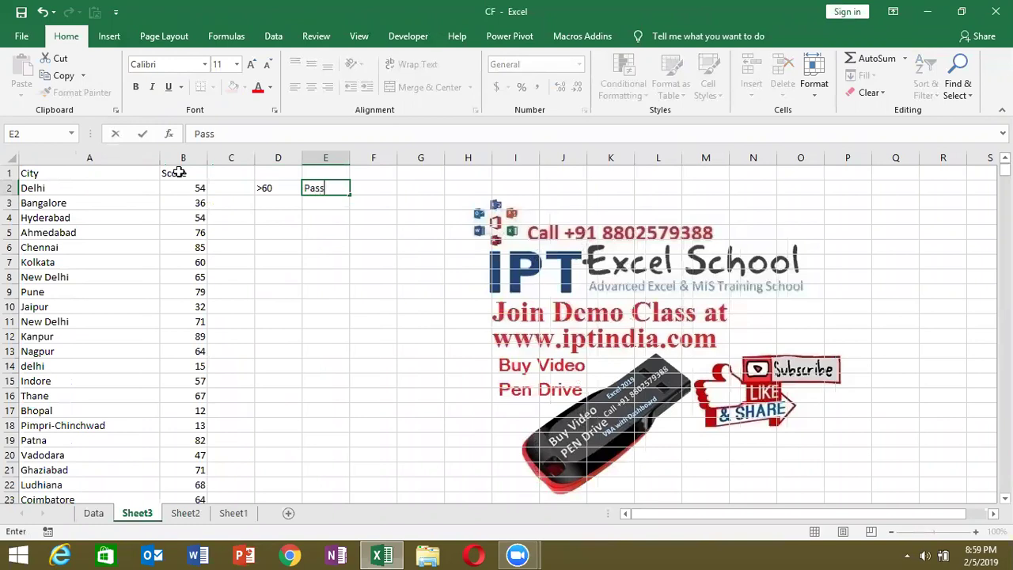
key(Left)
Add the 40-60 Re-Test and <40 Fail legend rows in D3:E4
key(Down)
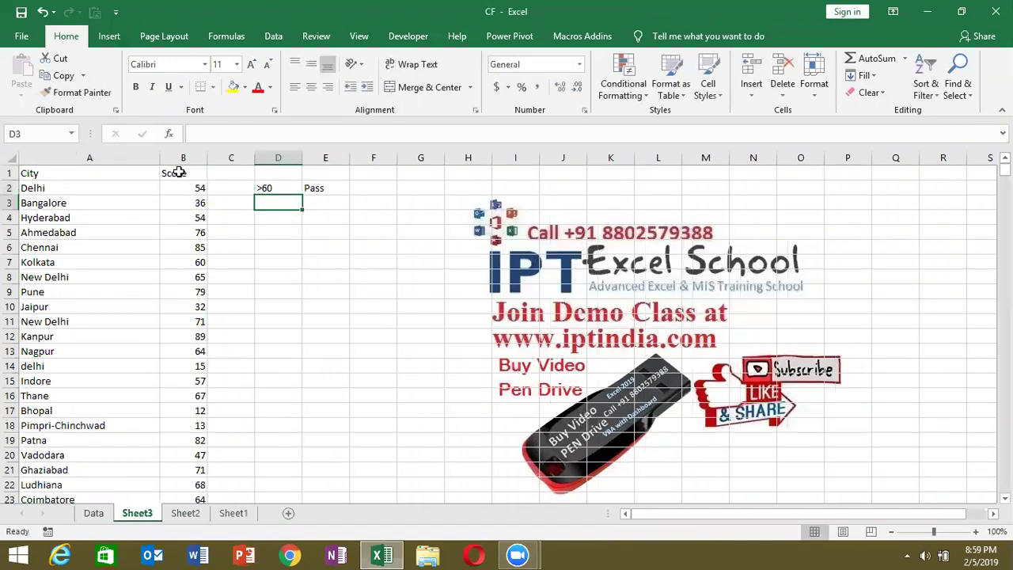
text(40-60)
key(Tab)
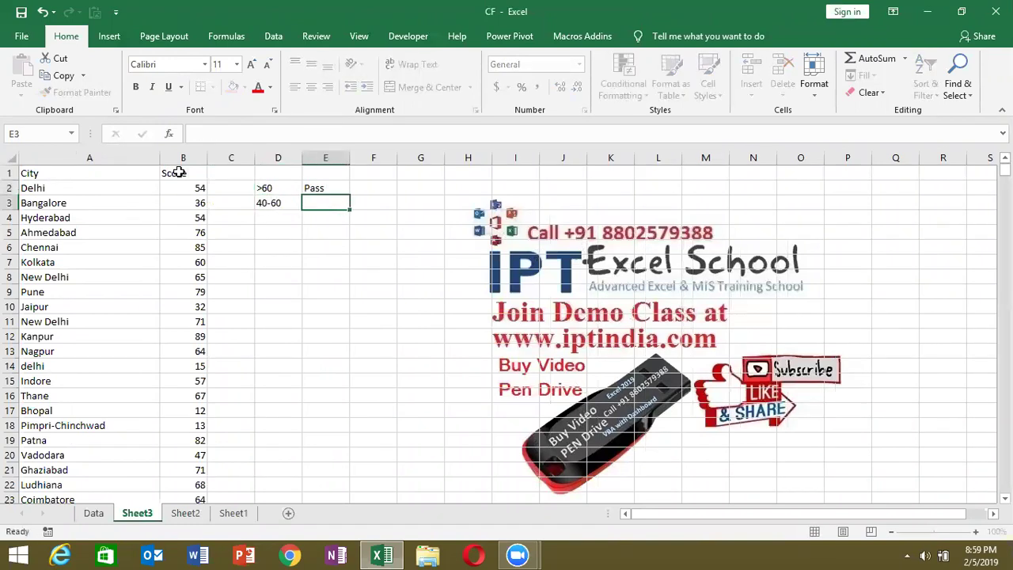
text(Re-)
text(Test)
key(Return)
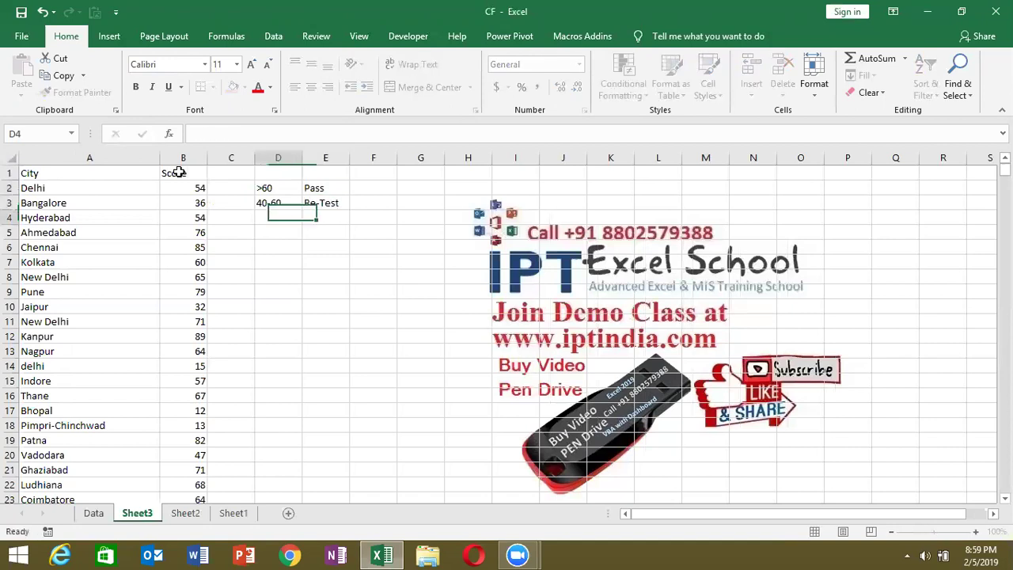
text(<4)
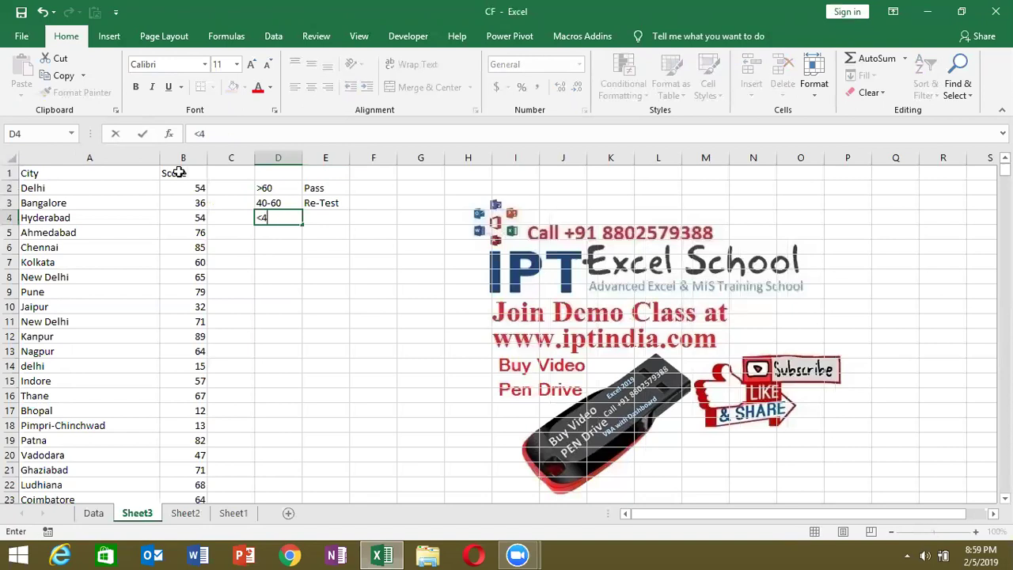
text(0)
key(Tab)
key(Up)
key(Up)
text(Pass)
key(Return)
key(Down)
text(F)
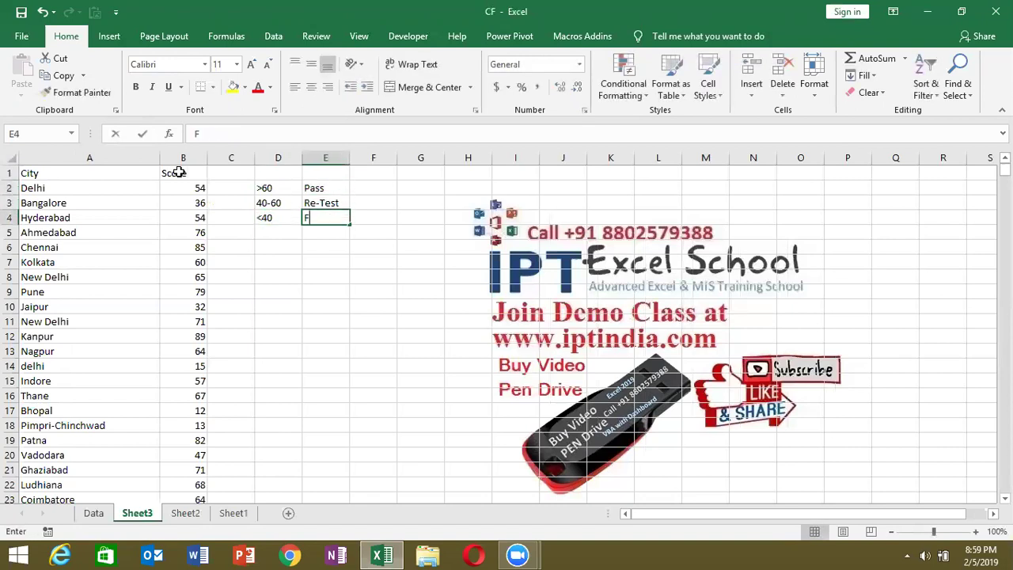
text(ail)
Apply the 3 Symbols (Uncircled) tick, exclamation and cross icon set to the Score column B
click(185, 187)
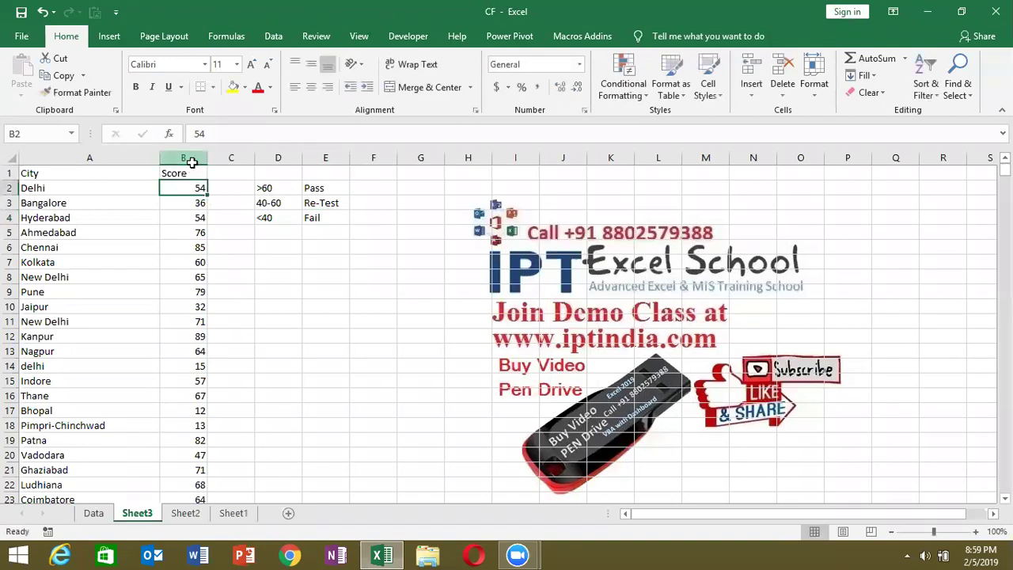
click(191, 163)
click(624, 95)
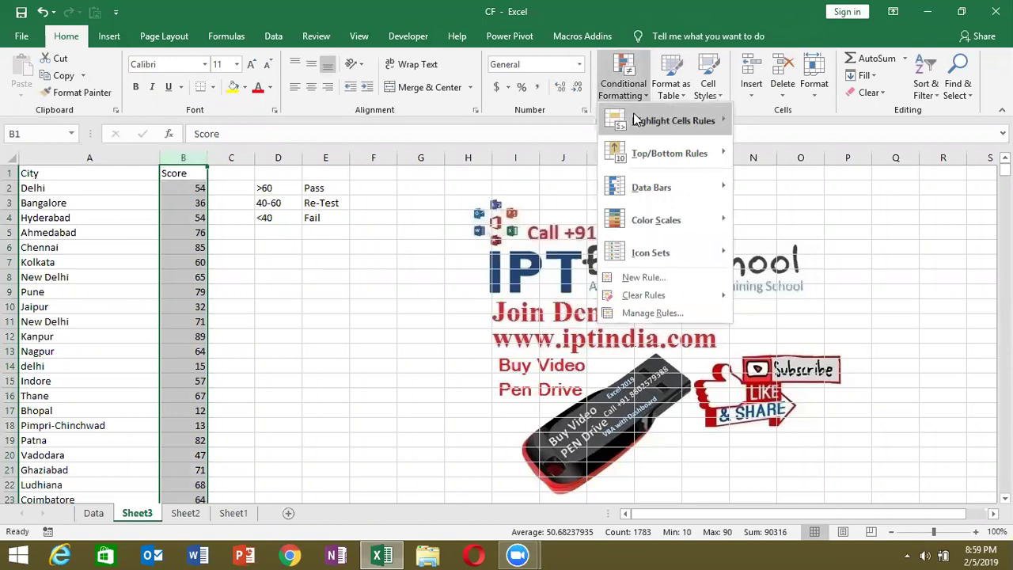
mouse_move(637, 118)
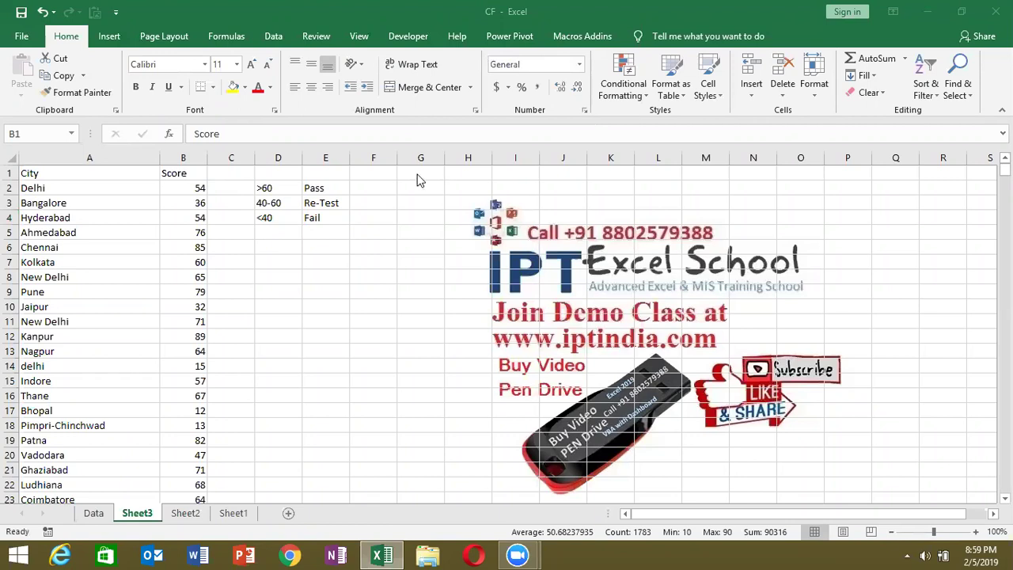
key(ctrl+shift+Down)
click(623, 93)
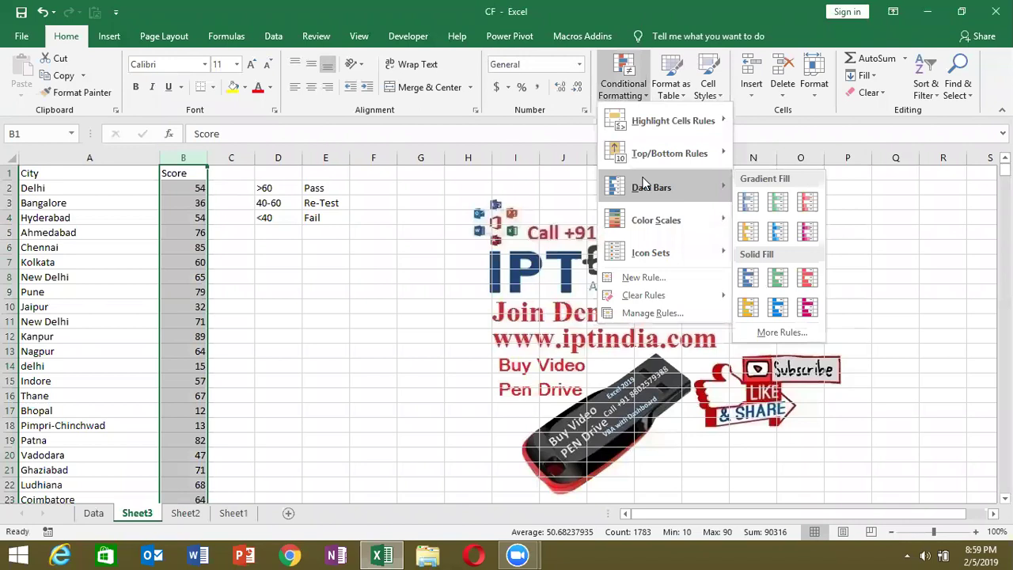
mouse_move(650, 259)
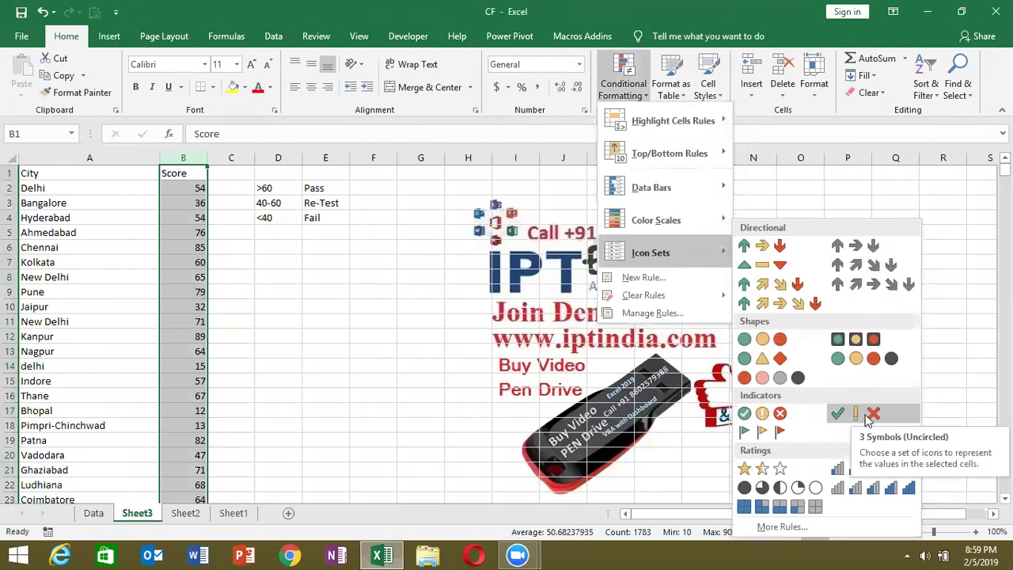
click(868, 419)
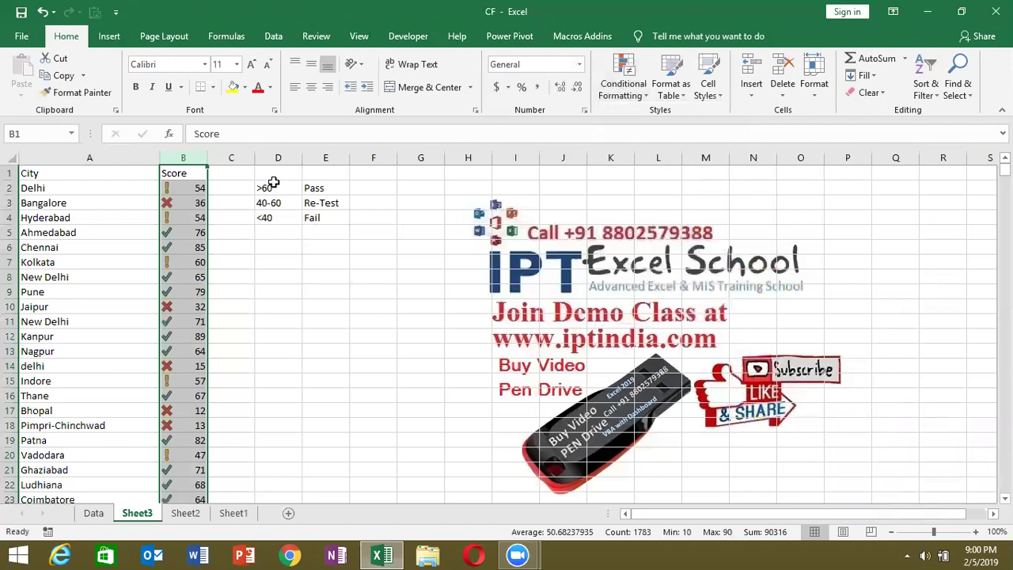
click(637, 99)
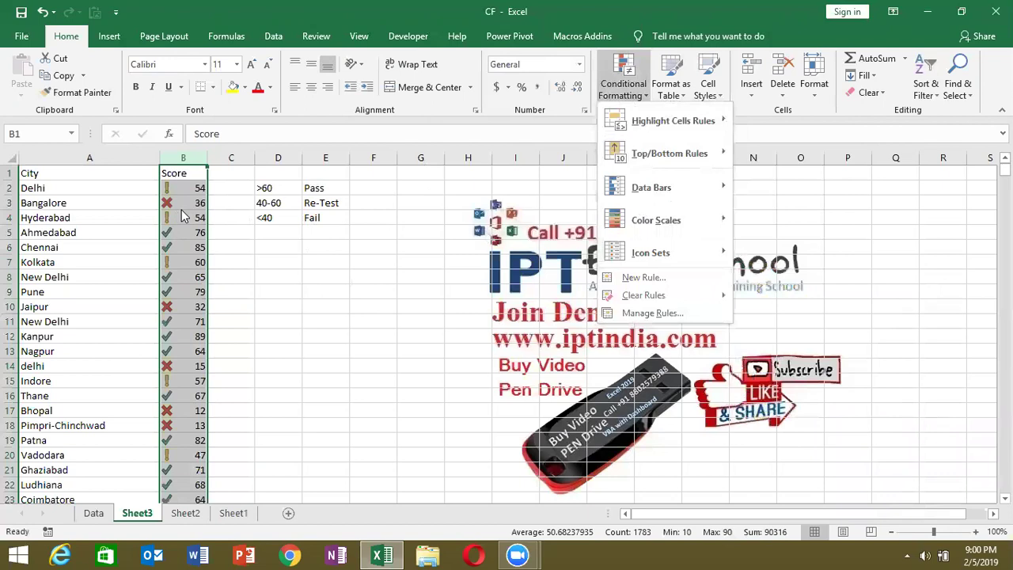
Edit column B's Icon Set rule so both icon thresholds use the Number type
click(608, 313)
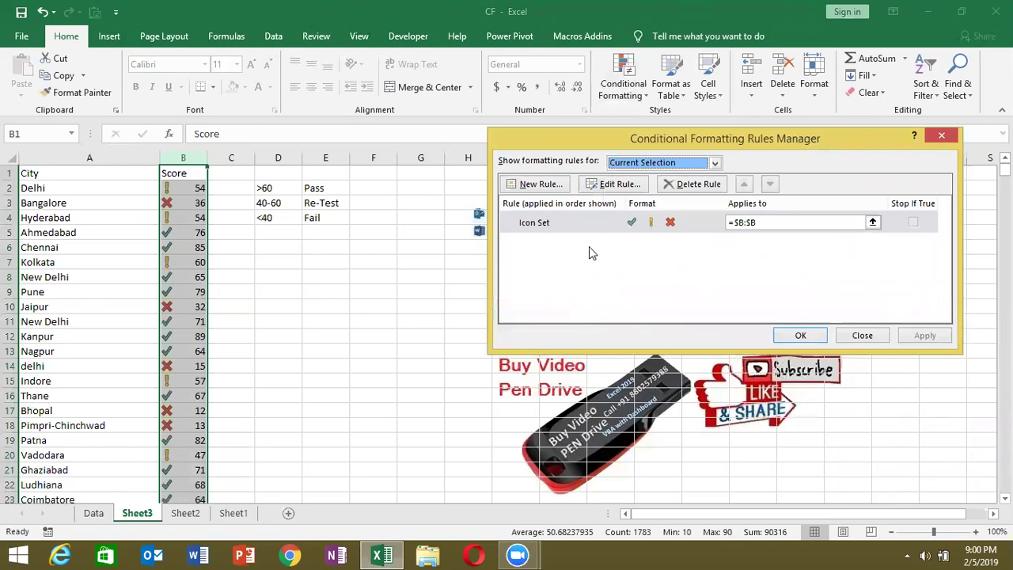
double_click(589, 226)
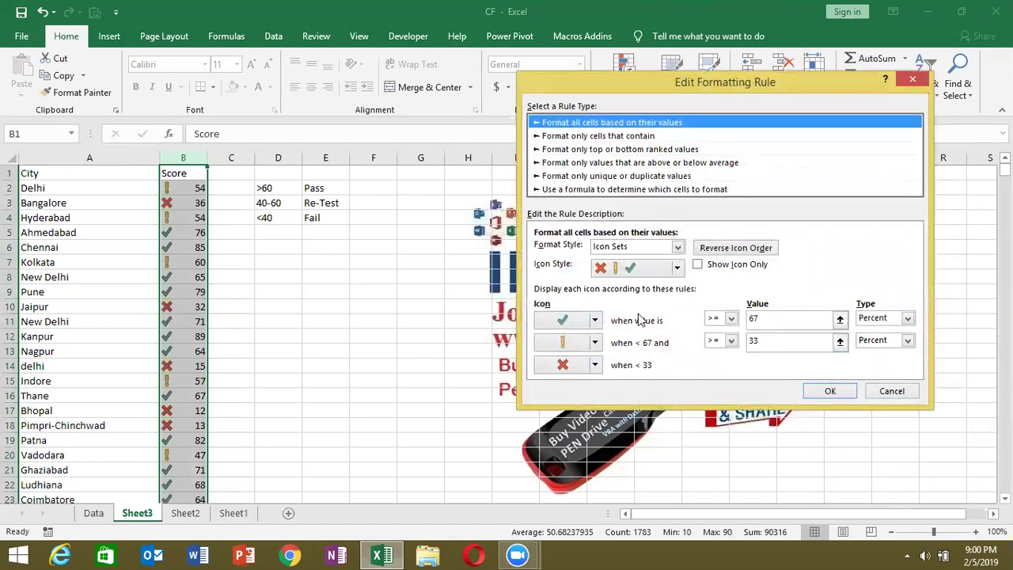
click(891, 320)
click(887, 332)
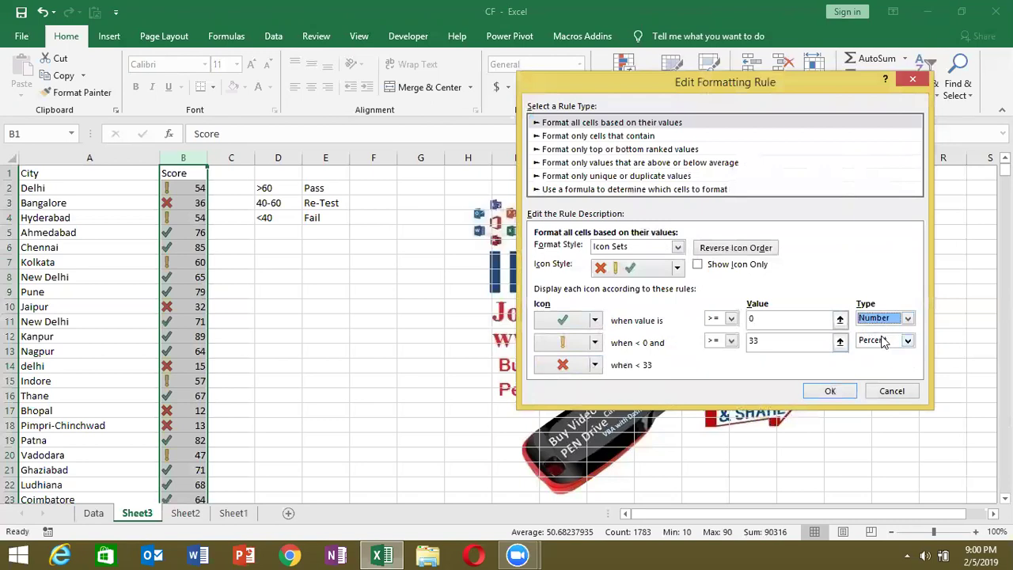
click(885, 340)
click(883, 352)
Set the tick threshold to 60 and the exclamation threshold to 40, then apply the rule
click(774, 317)
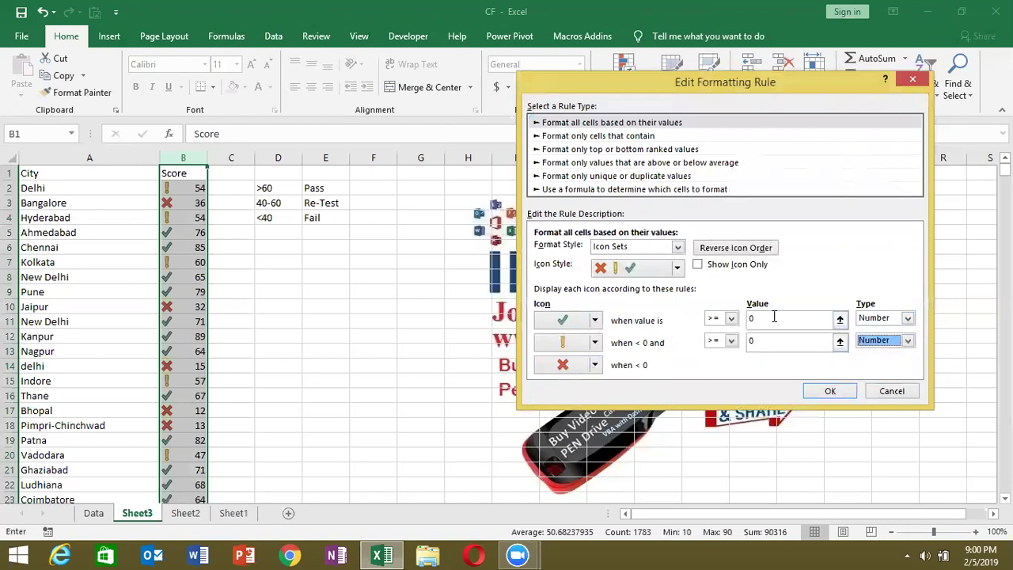
key(BackSpace)
text(60)
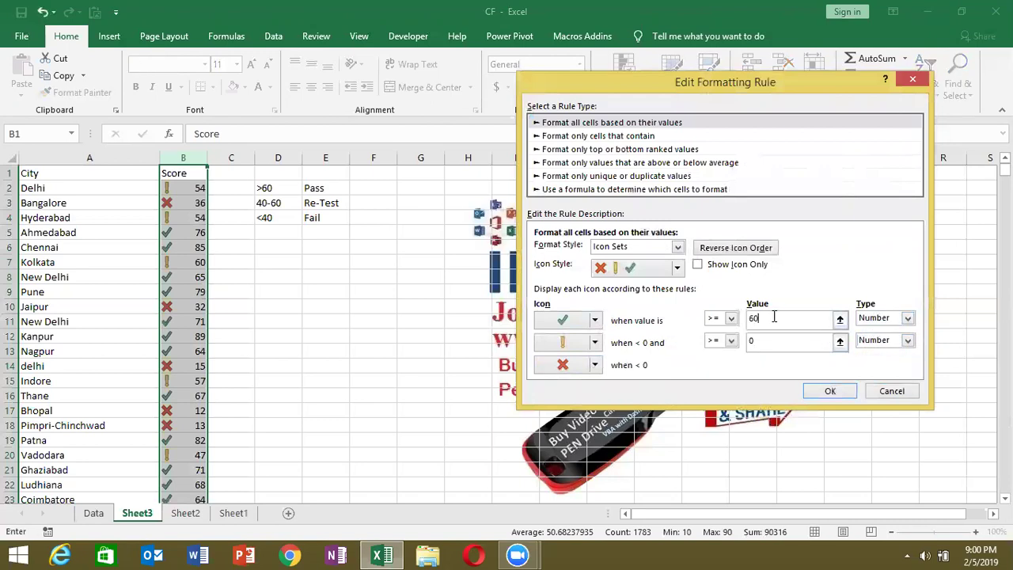
double_click(757, 340)
text(40)
click(833, 393)
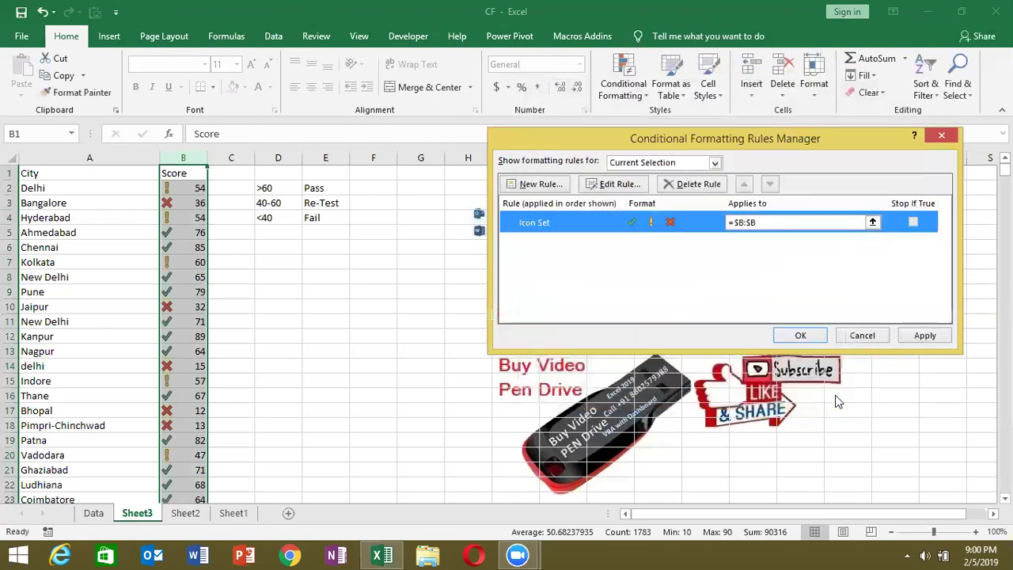
click(925, 335)
click(801, 335)
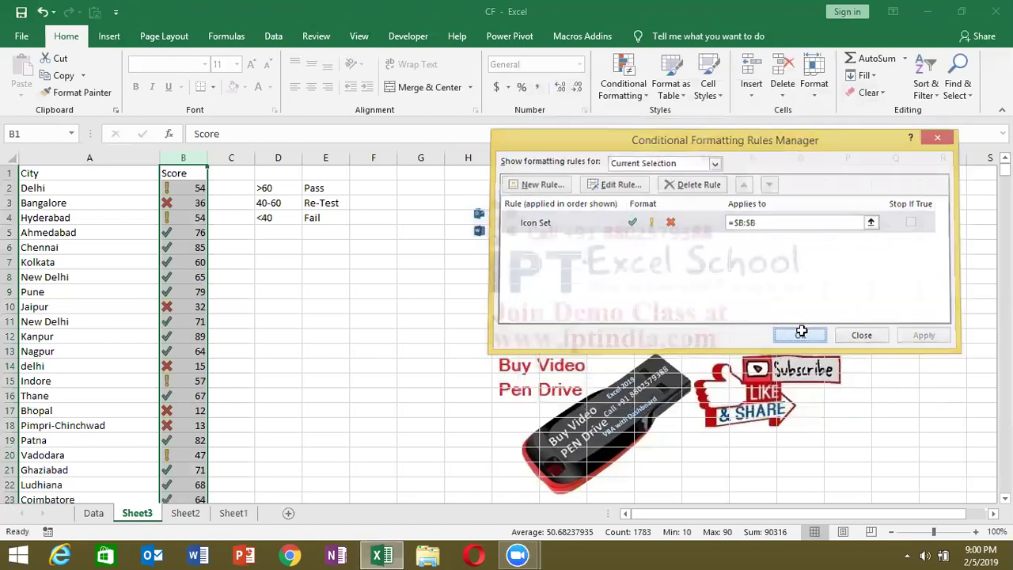
Insert a blank column at C and enter legend values 3, 2 and 1 in D2:D4
click(235, 156)
key(ctrl+shift+plus)
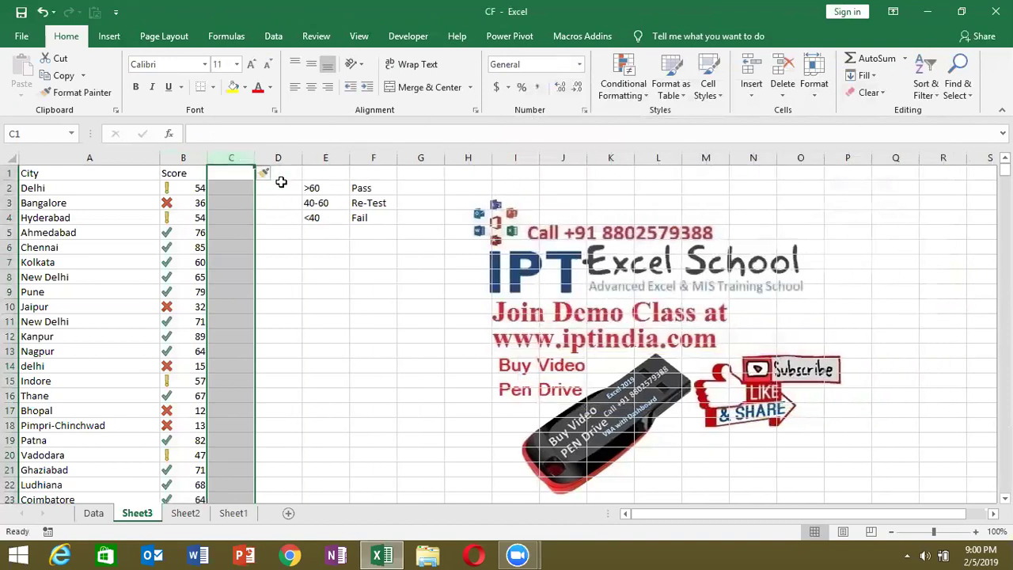
click(281, 183)
text(3)
key(Return)
text(2)
key(Return)
text(1)
key(Return)
Apply the 3 Symbols tick, exclamation and cross icon set to the legend cells D2:D4
drag(282, 187, 291, 219)
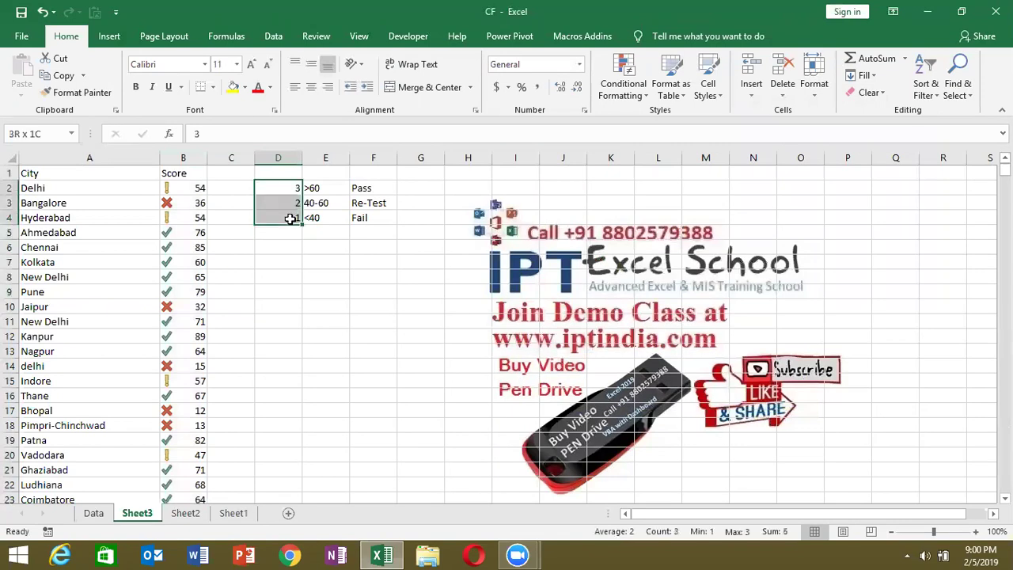
click(623, 88)
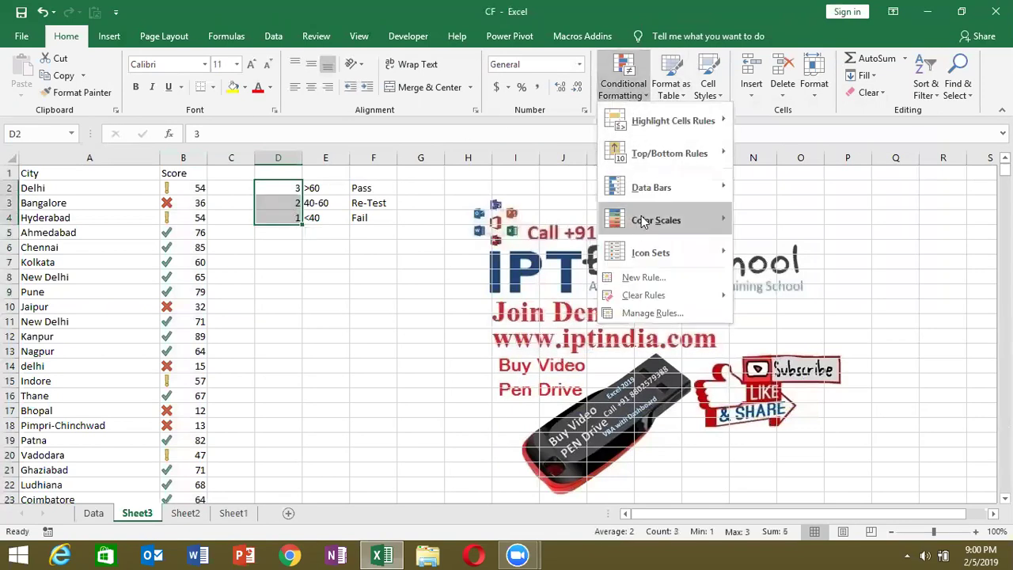
mouse_move(647, 253)
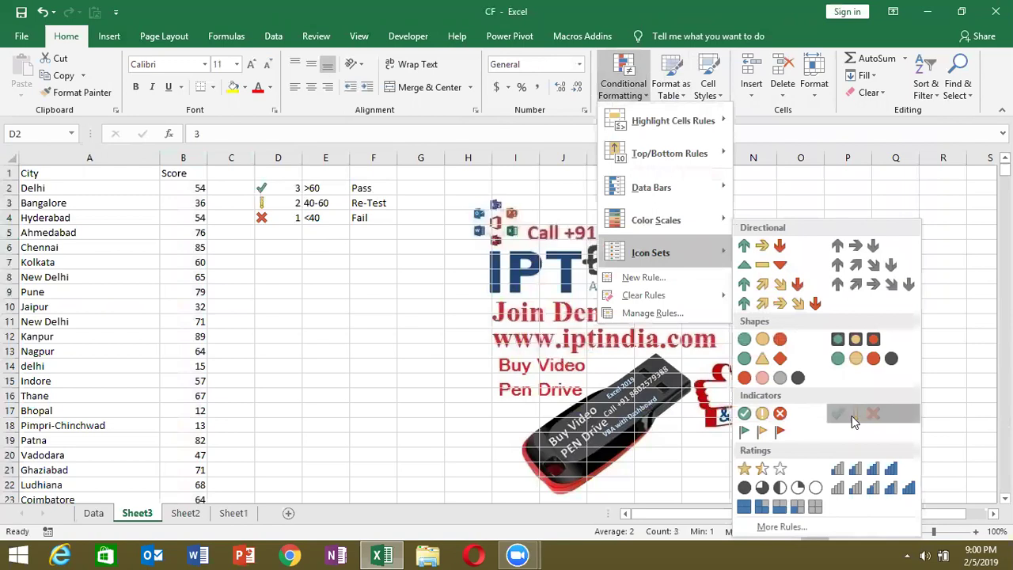
click(853, 420)
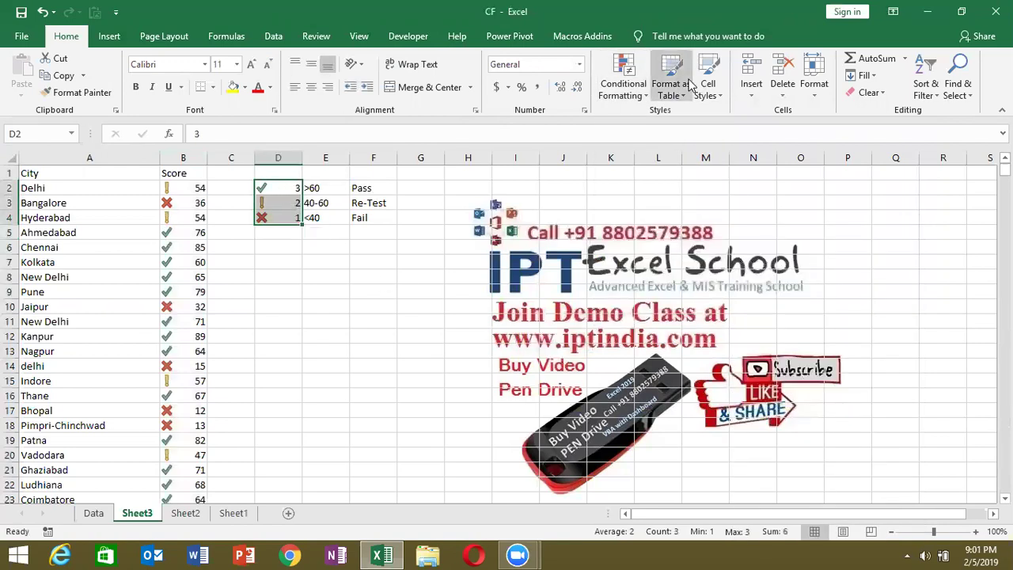
Edit the legend's Icon Set rule to Show Icon Only, hiding the 3, 2, 1 numbers
click(645, 93)
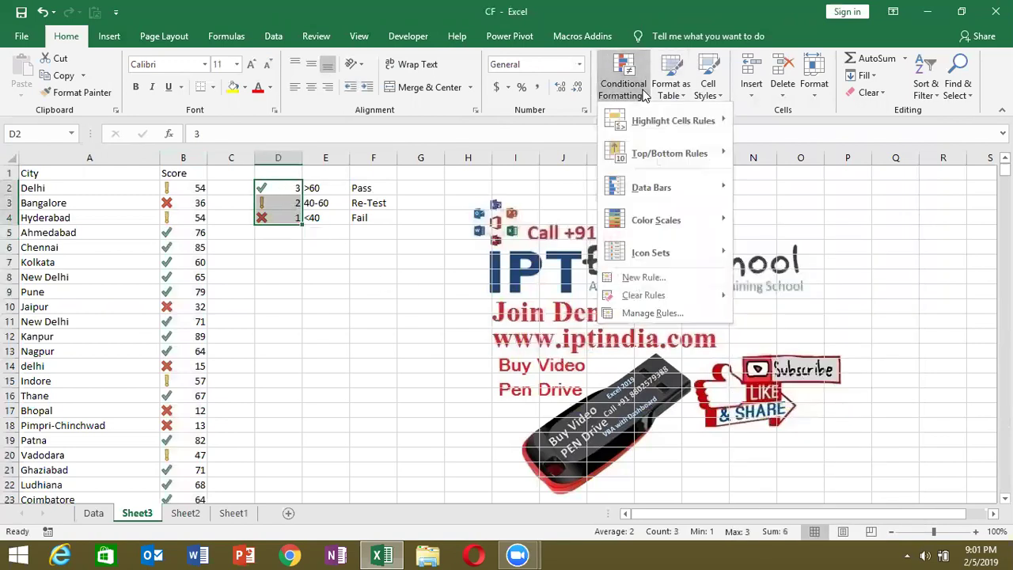
click(648, 314)
double_click(648, 224)
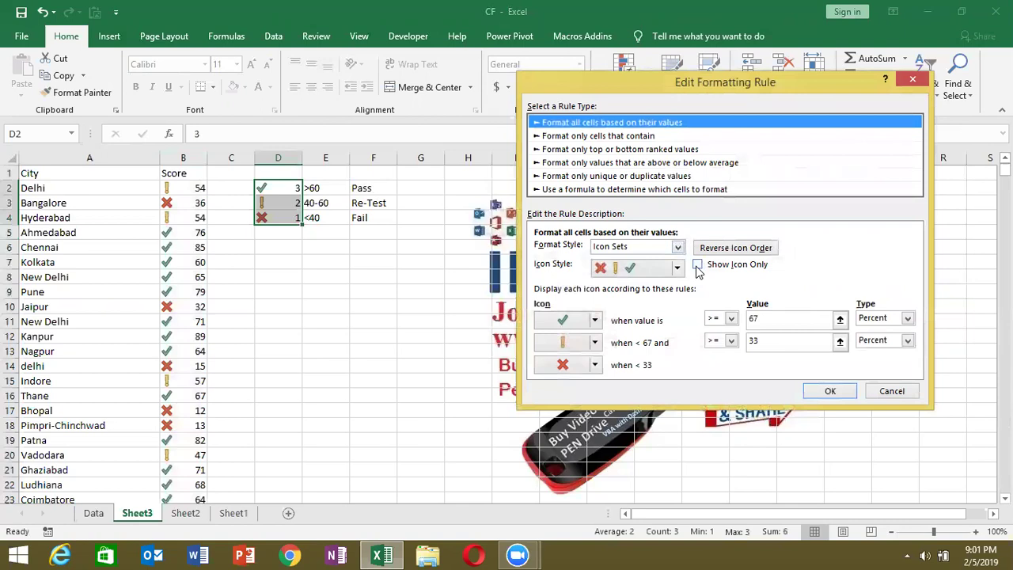
click(697, 265)
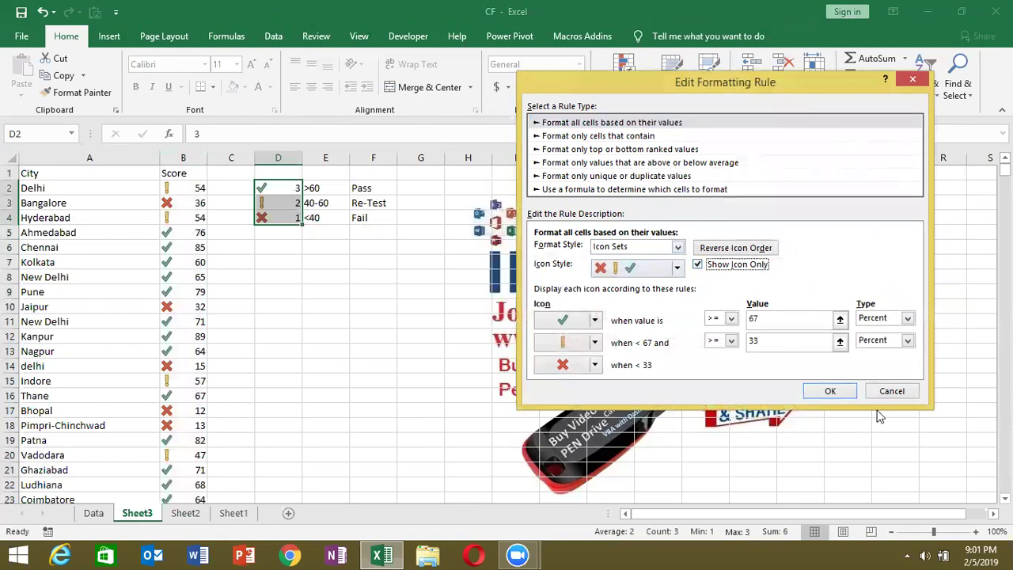
click(831, 391)
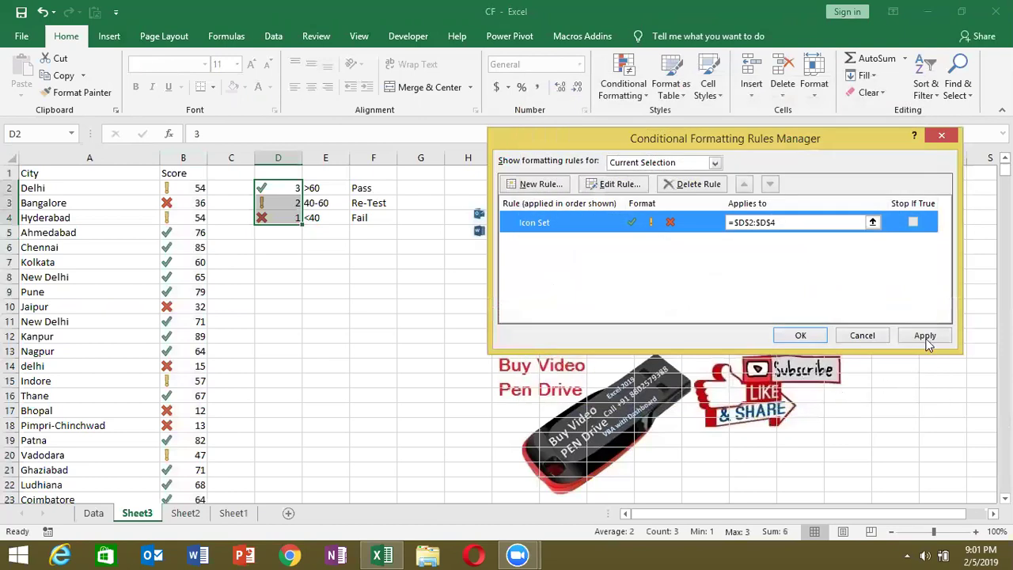
click(924, 336)
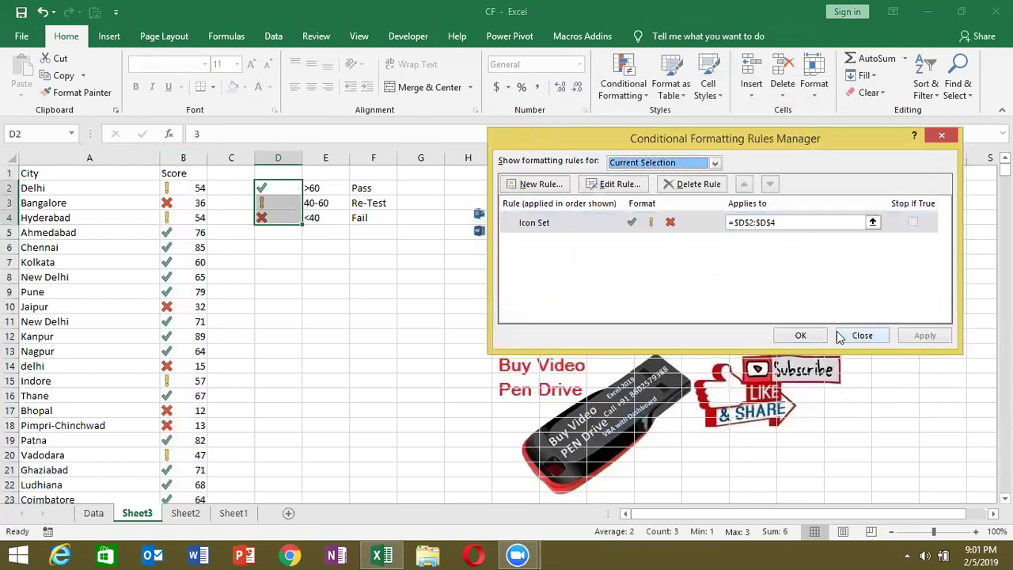
click(800, 336)
click(480, 308)
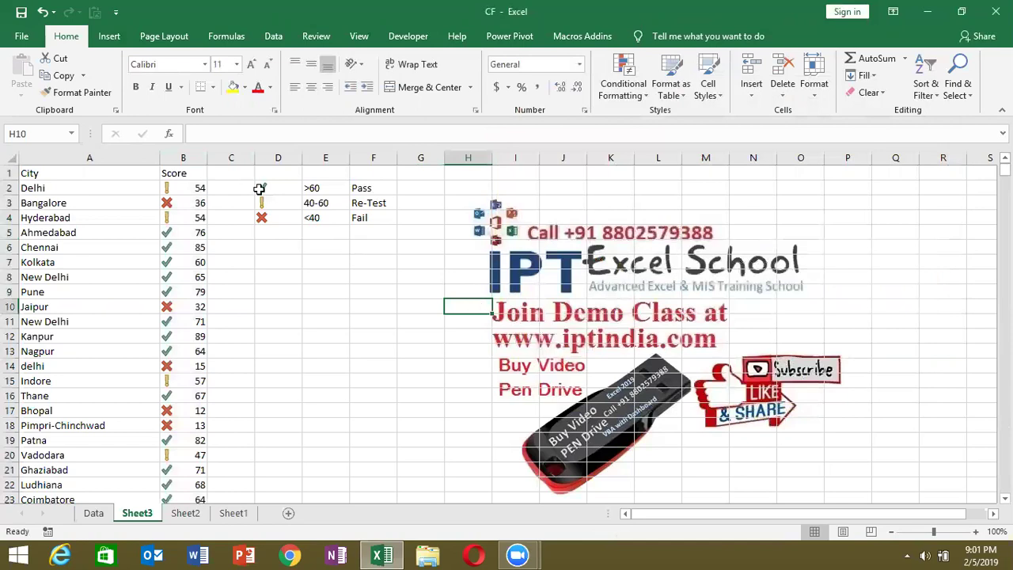
click(286, 218)
key(Up)
key(Up)
key(Up)
key(Down)
key(Down)
key(Down)
key(Up)
key(Up)
key(Down)
key(Down)
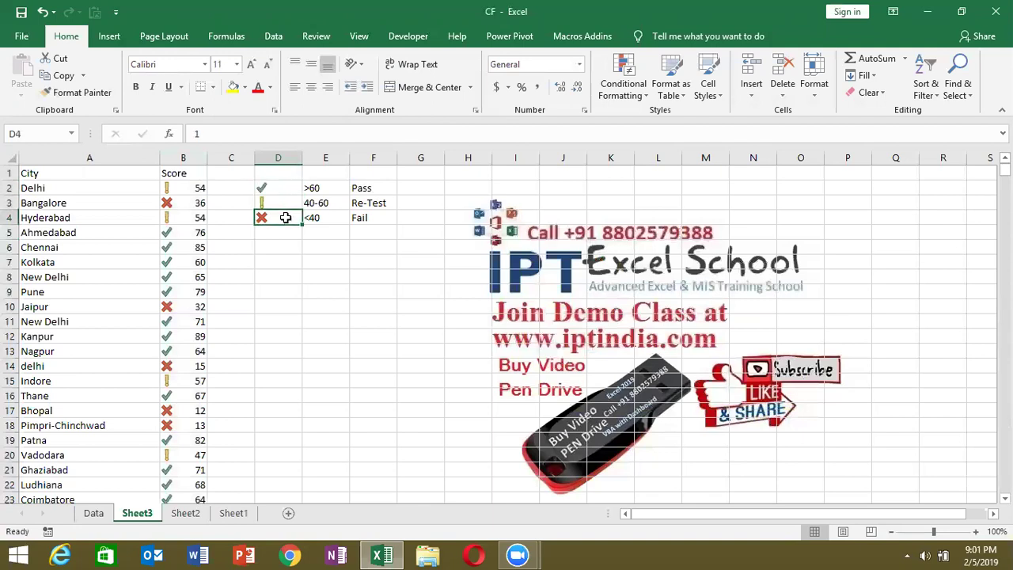
click(610, 87)
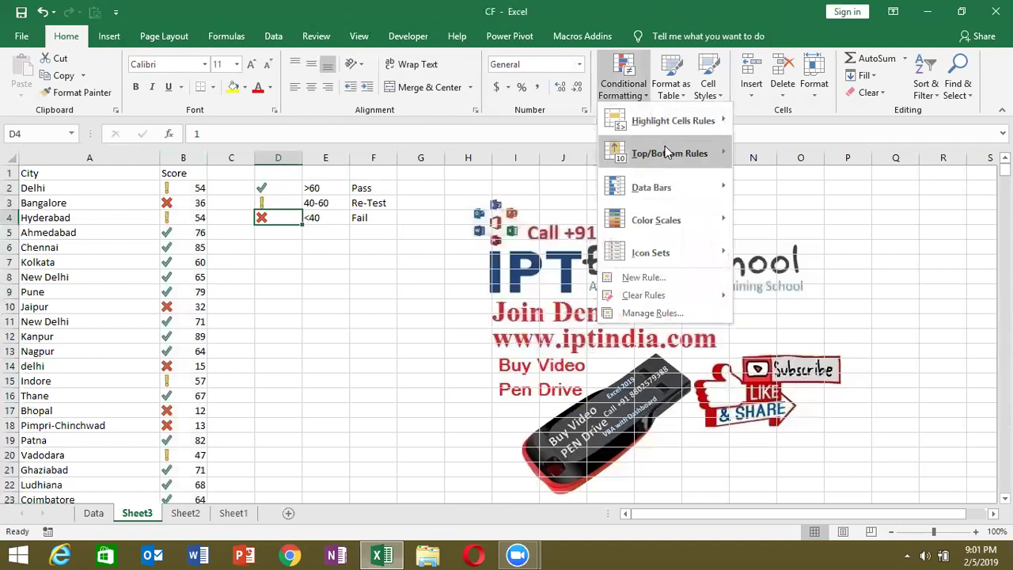
mouse_move(673, 126)
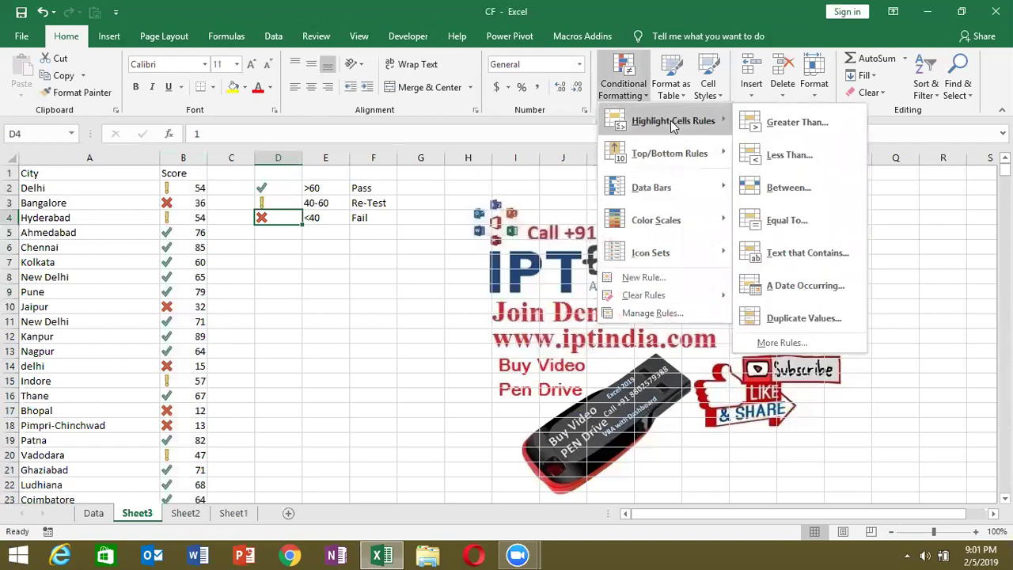
mouse_move(663, 194)
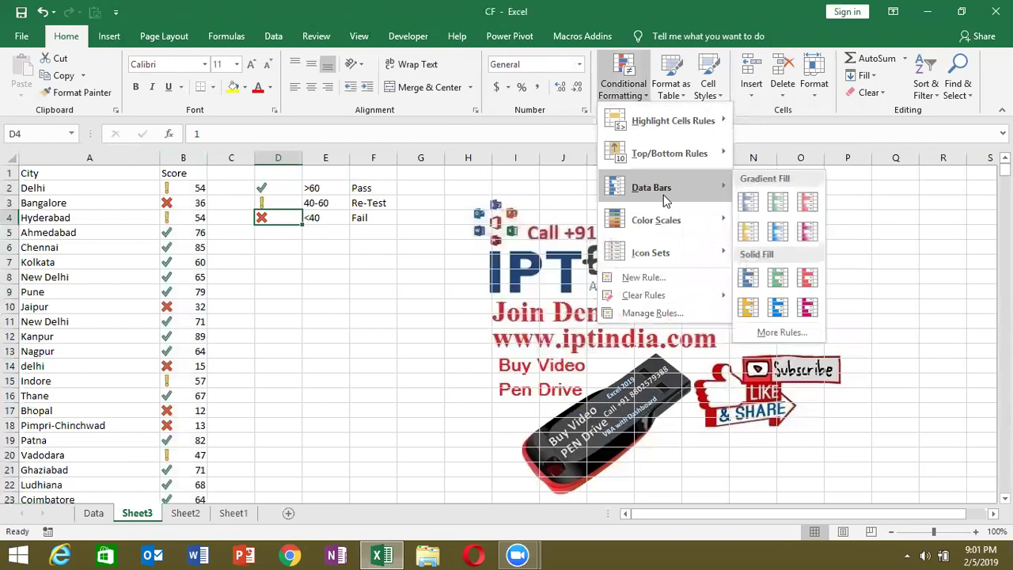
mouse_move(661, 218)
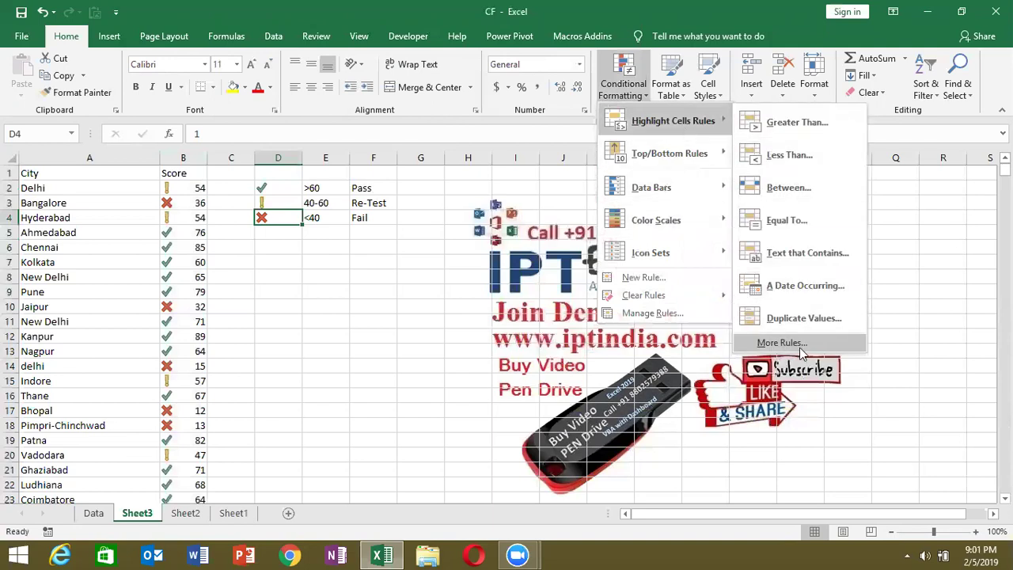
click(799, 345)
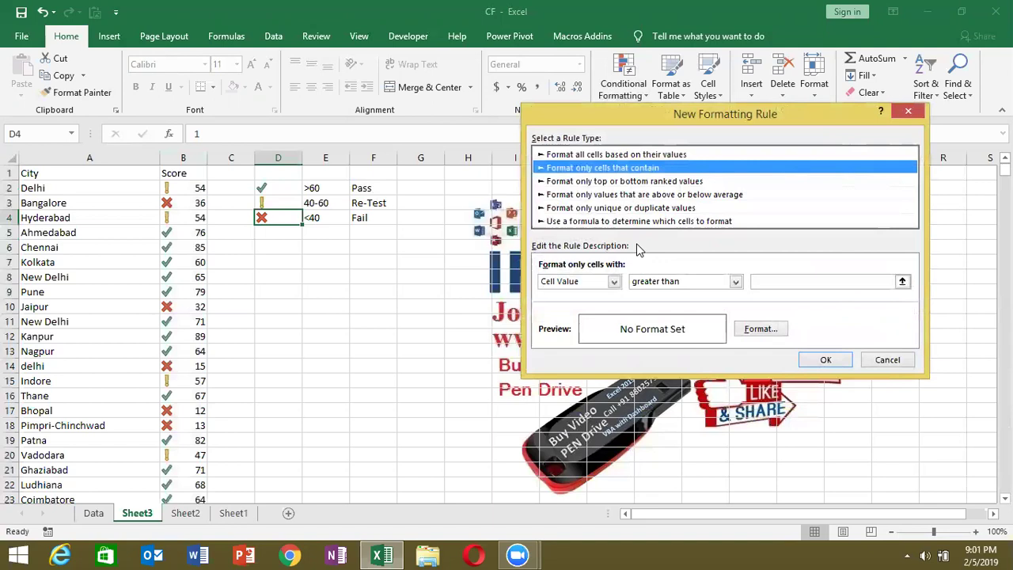
key(Escape)
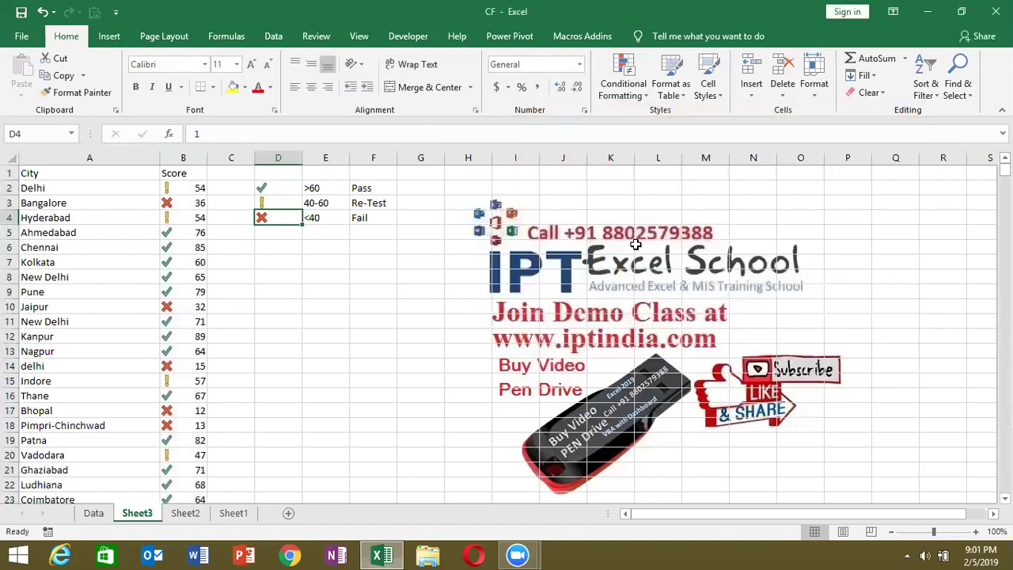